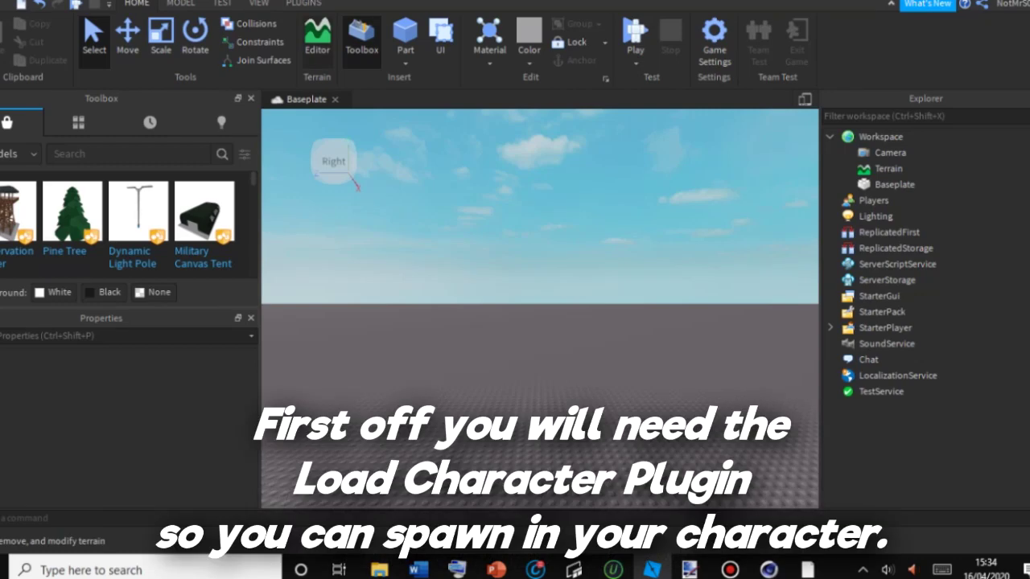
Show the installed plugin tools and switch the Toolbox category from Models to Plugins.
click(303, 3)
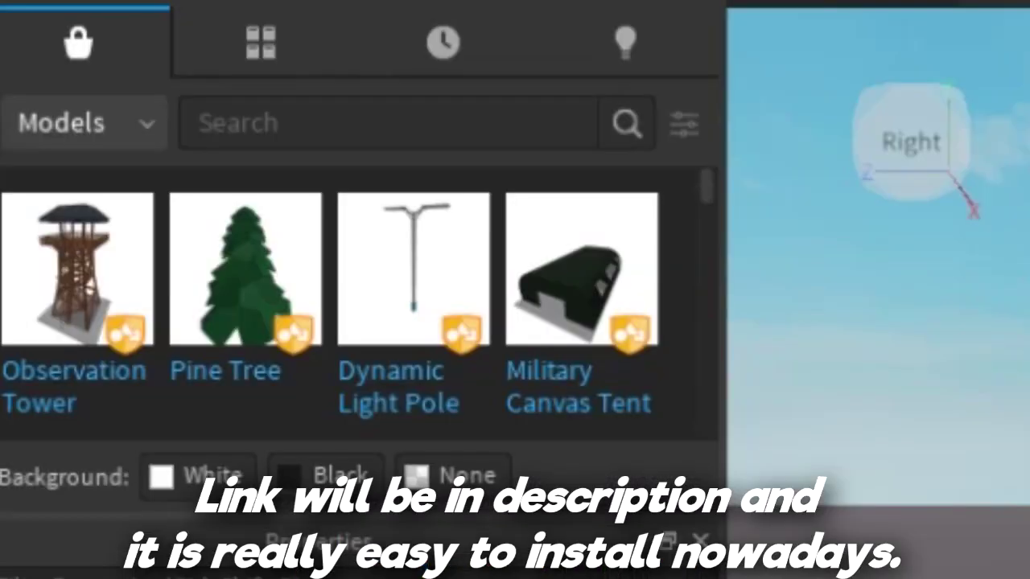
click(17, 154)
click(85, 123)
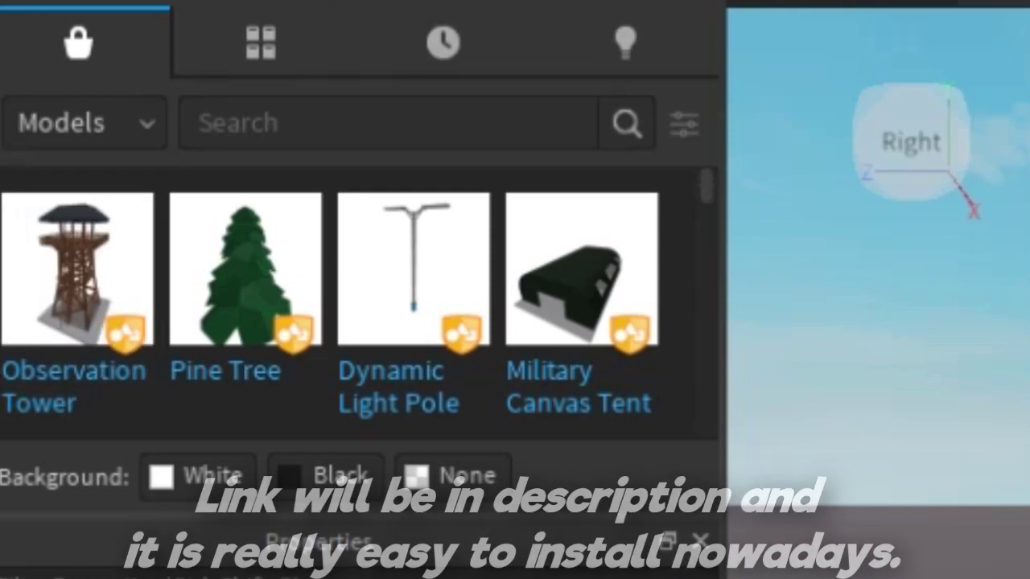
click(85, 123)
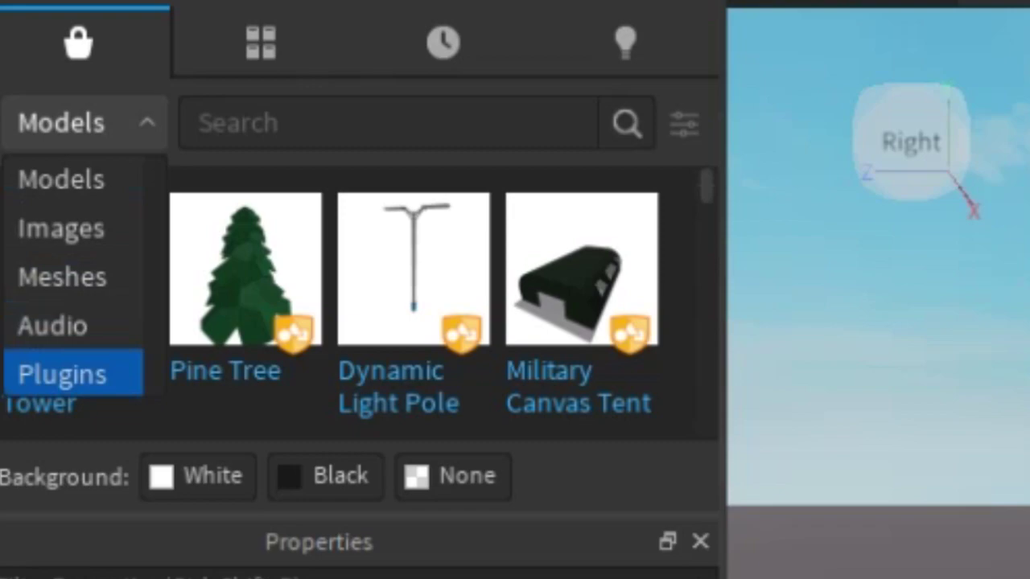
click(79, 374)
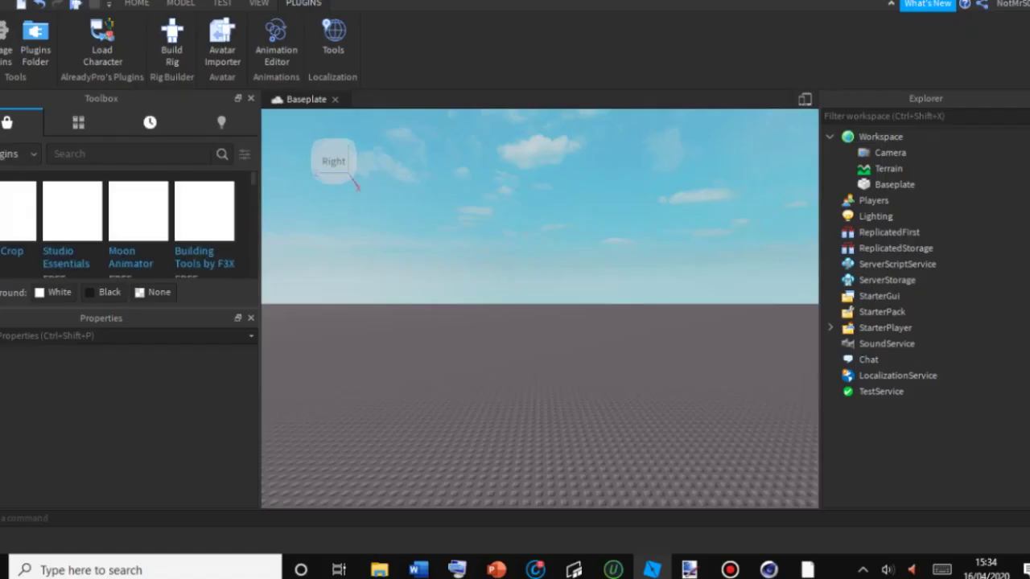
Search the Toolbox plugins for "load character" and look through the results for the Load Character plugin.
click(121, 153)
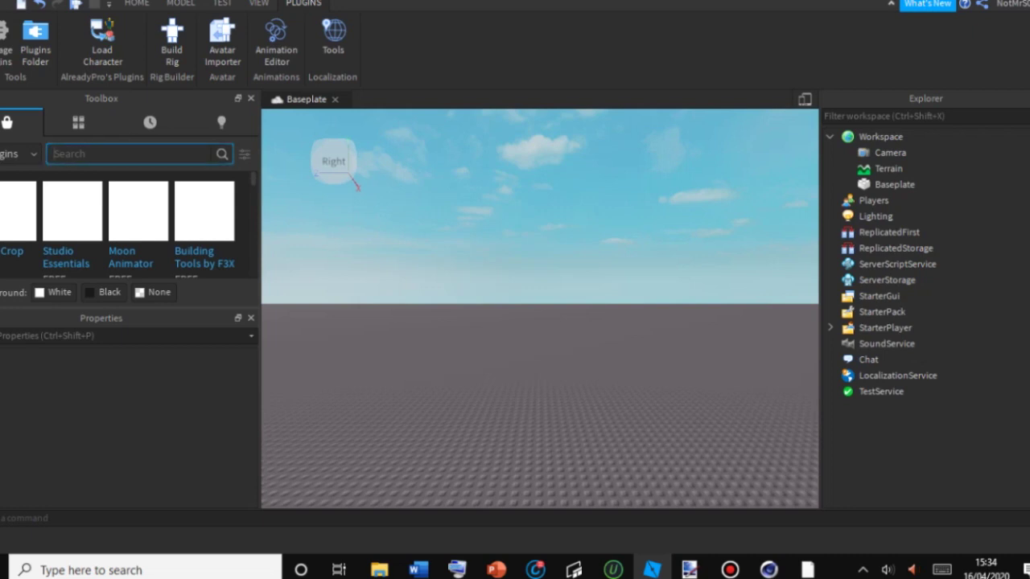
text(load ch)
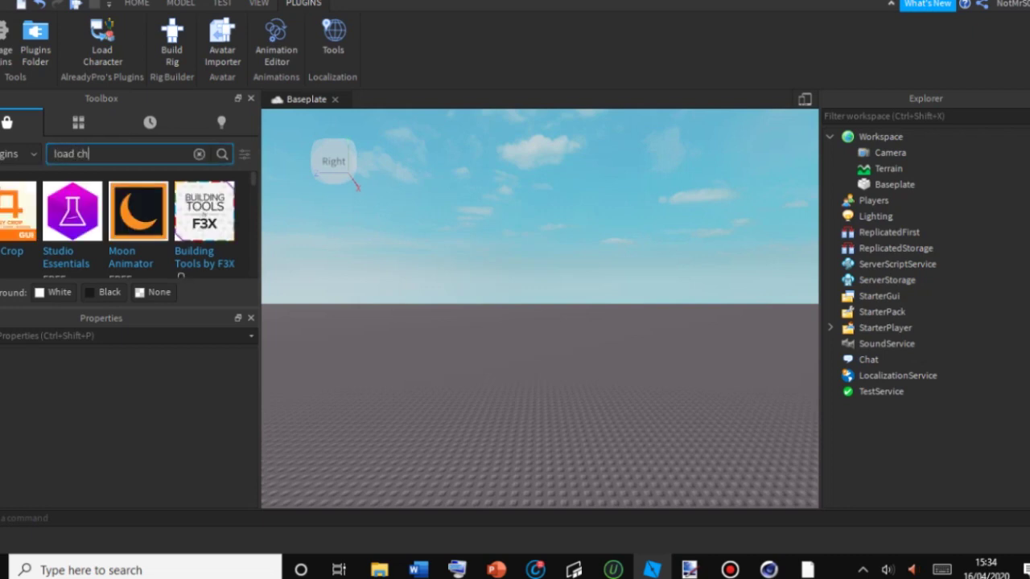
text(aracter)
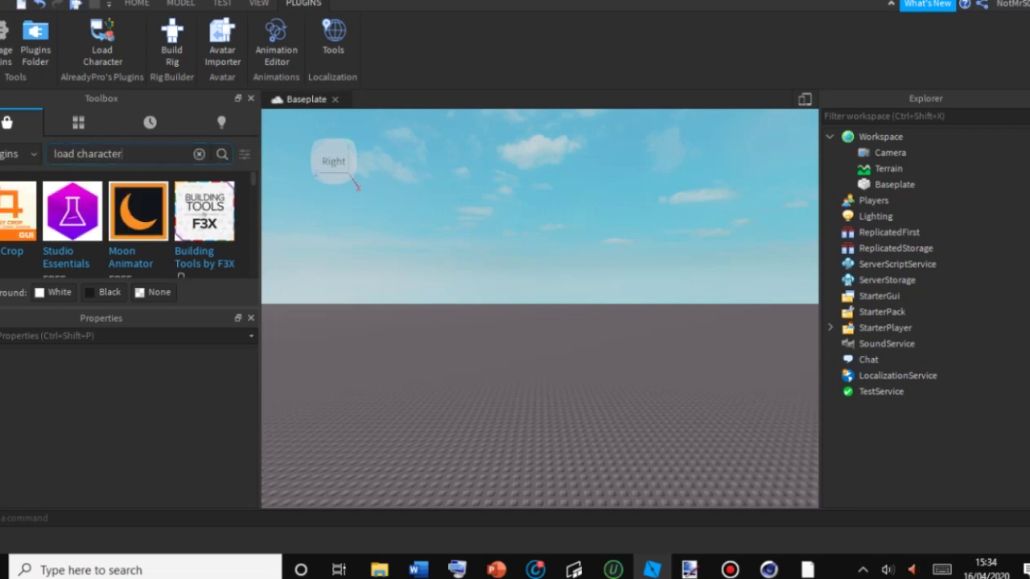
key(Return)
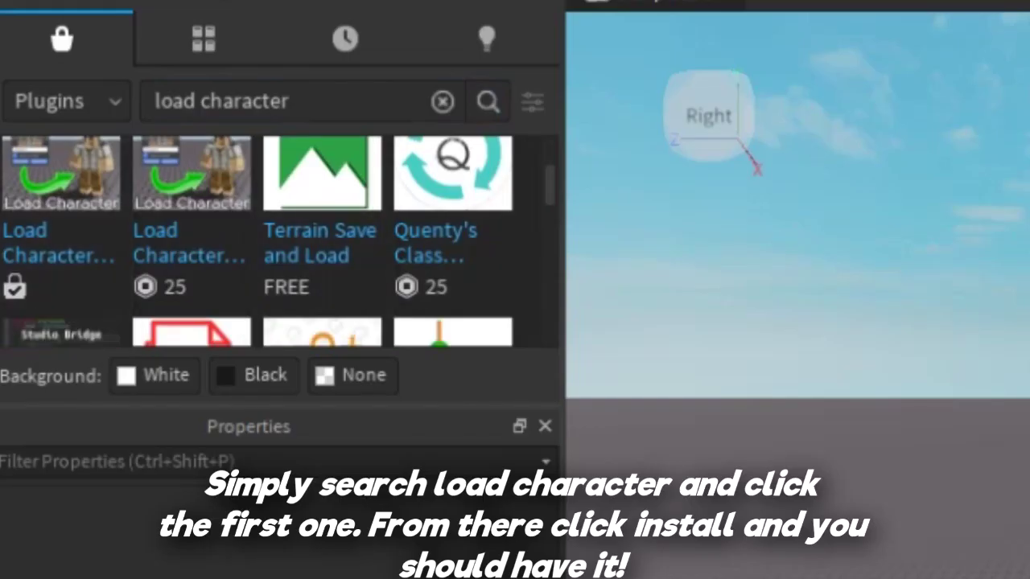
scroll(257, 241, down, 2)
mouse_move(62, 182)
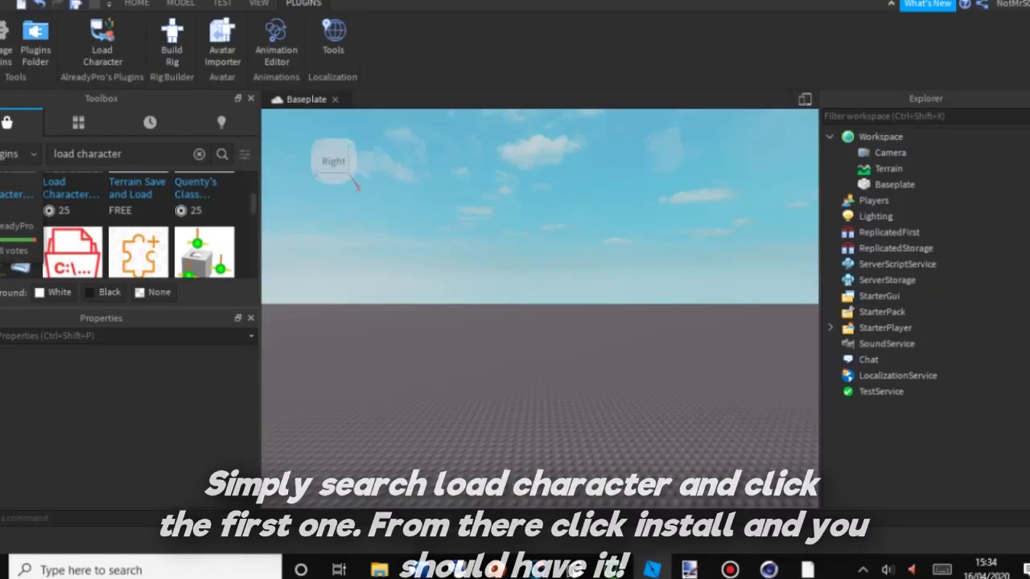
scroll(139, 233, up, 2)
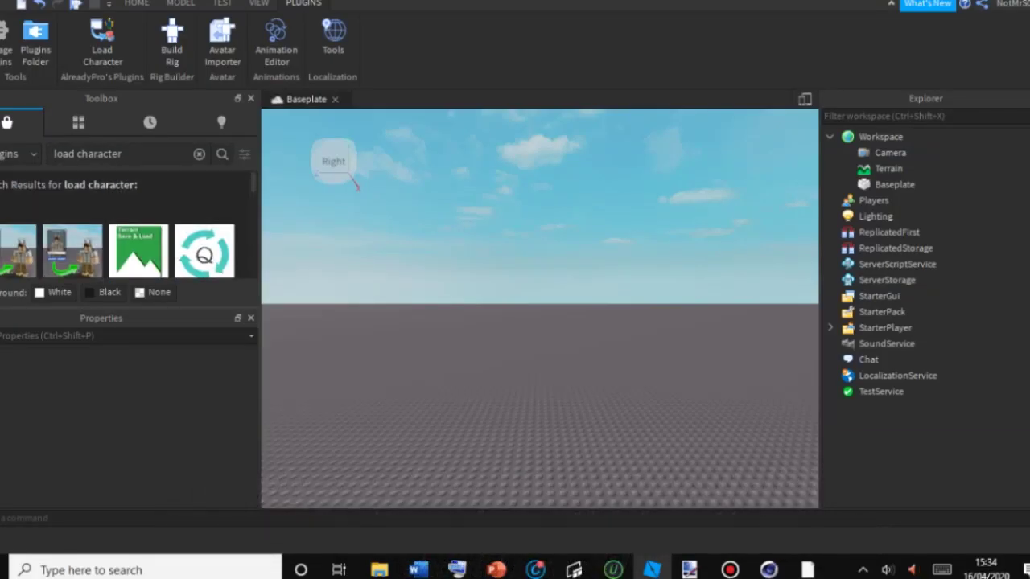
Clear the plugin search and install the Moon Animator plugin from the general plugin listing.
click(198, 153)
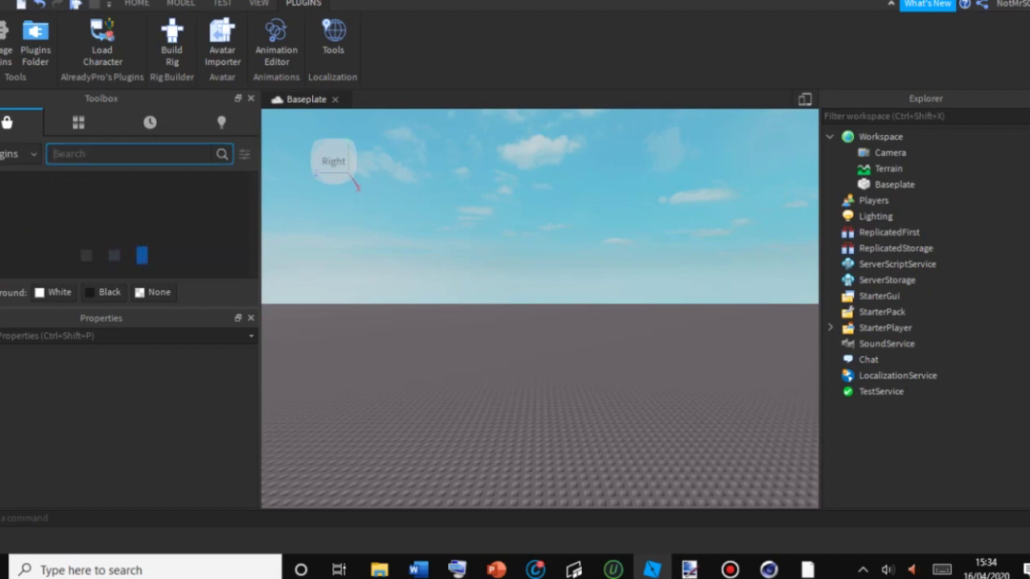
scroll(204, 222, down, 1)
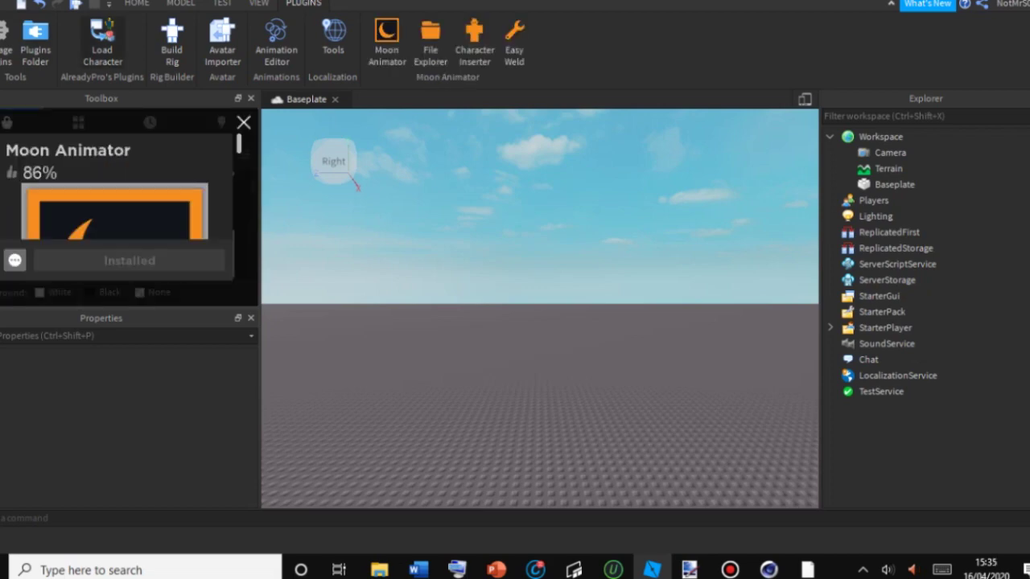
Open the Load Character plugin, dismiss the Moon Animator details, and set the character's username to Sheasu.
click(102, 42)
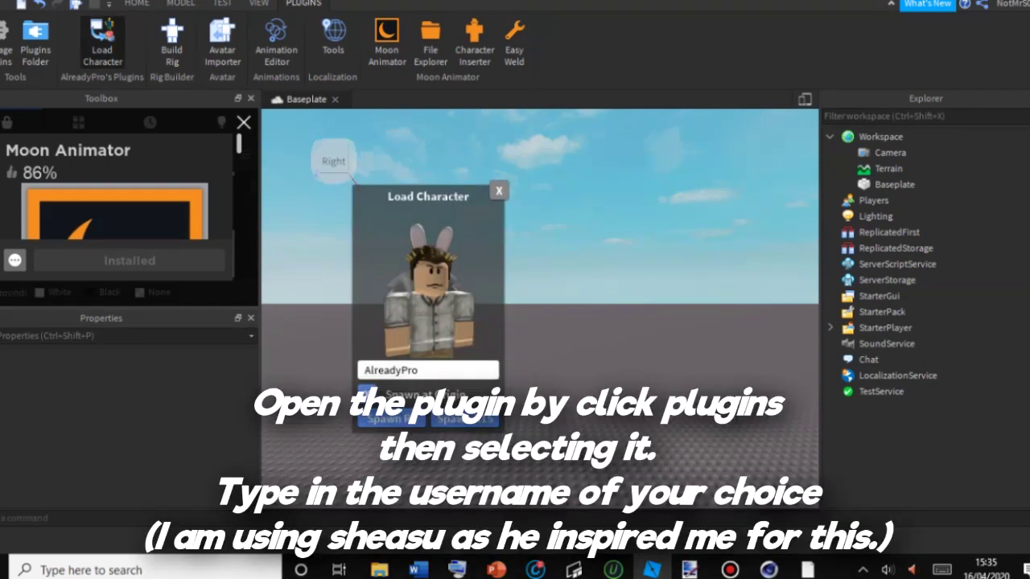
click(244, 122)
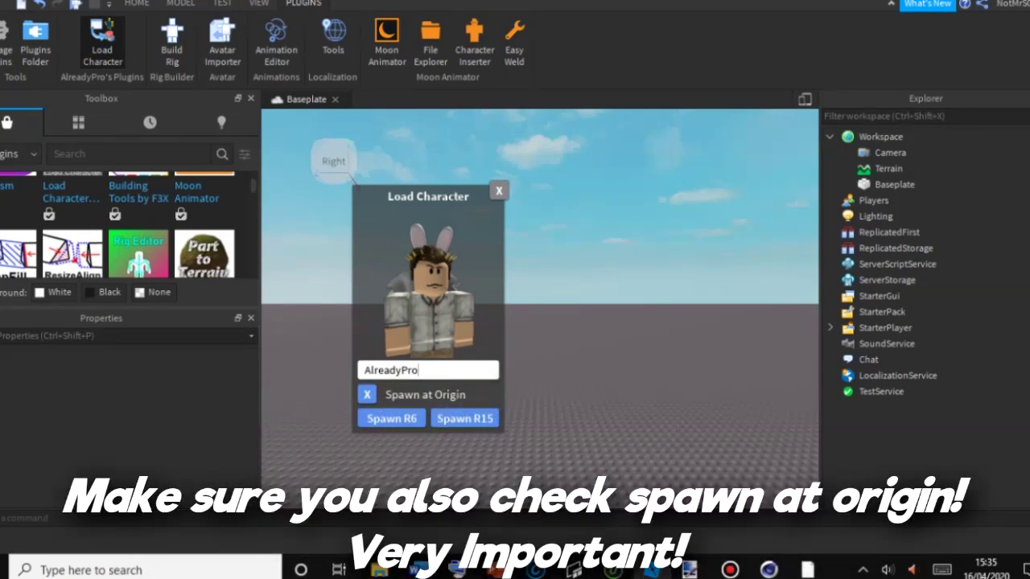
key(BackSpace)
key(BackSpace)
key(BackSpace)
key(BackSpace)
key(BackSpace)
key(BackSpace)
key(BackSpace)
key(BackSpace)
key(BackSpace)
key(BackSpace)
text(S)
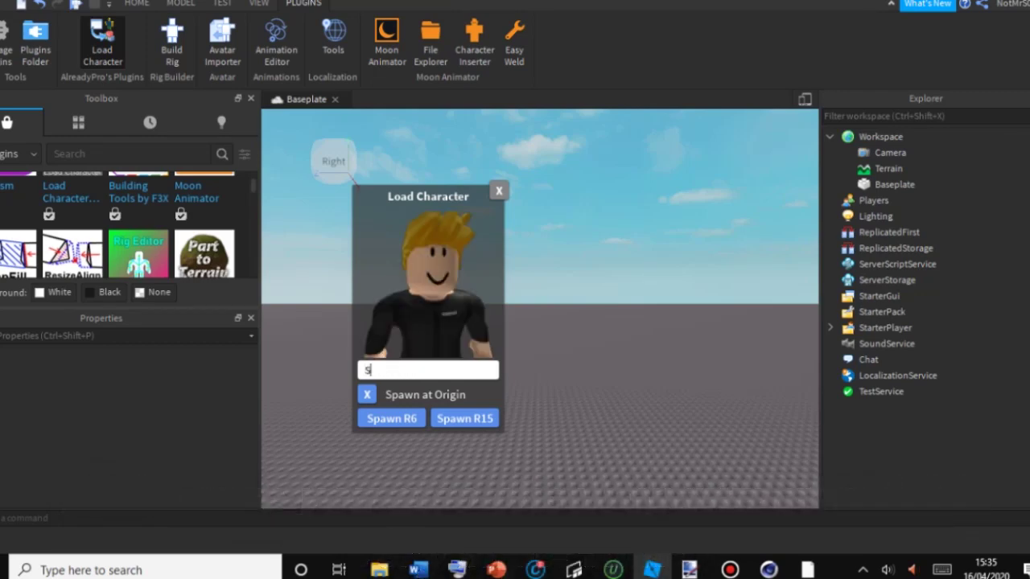
text(heasu)
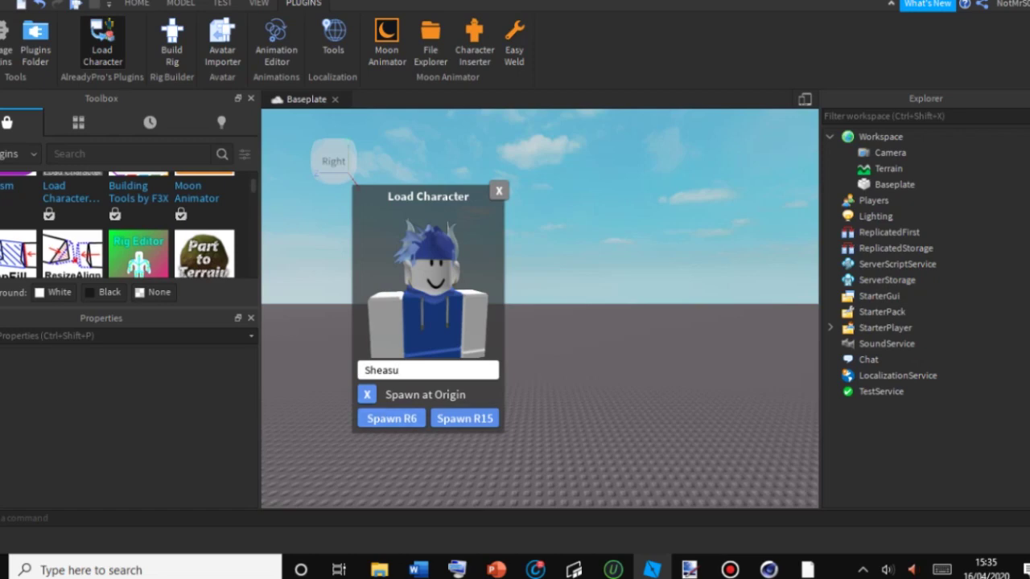
Spawn the Sheasu character at the origin, close the Load Character window and frame the avatar from the front.
click(628, 321)
right_drag(628, 321, 740, 324)
key(w)
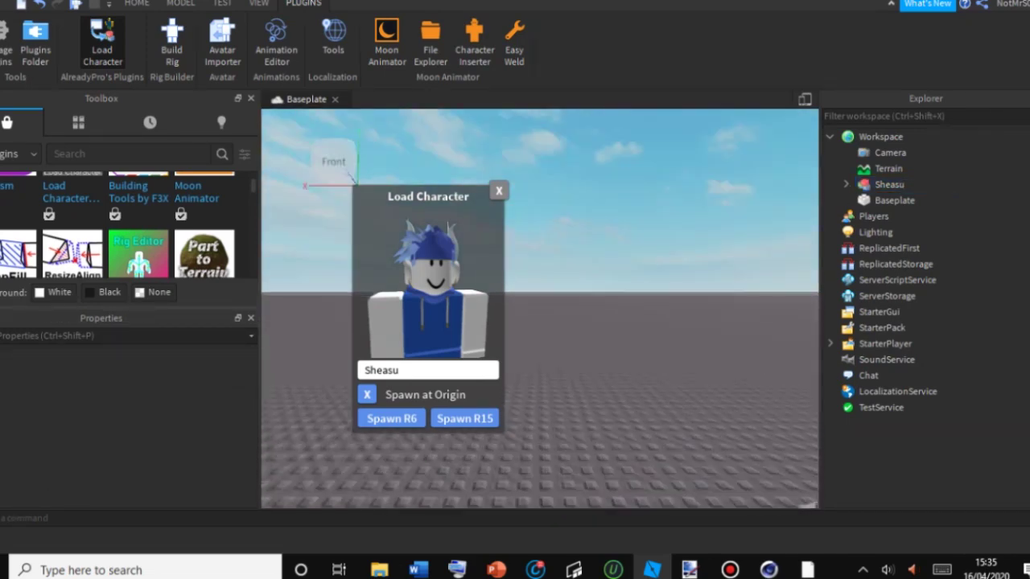
key(q)
key(d)
key(q)
mouse_move(603, 306)
right_down()
mouse_move(603, 342)
mouse_move(603, 297)
right_up()
key(e)
key(s)
key(w)
click(499, 191)
mouse_move(540, 309)
right_down()
mouse_move(595, 379)
mouse_move(555, 306)
mouse_move(524, 297)
mouse_move(538, 322)
mouse_move(524, 304)
right_up()
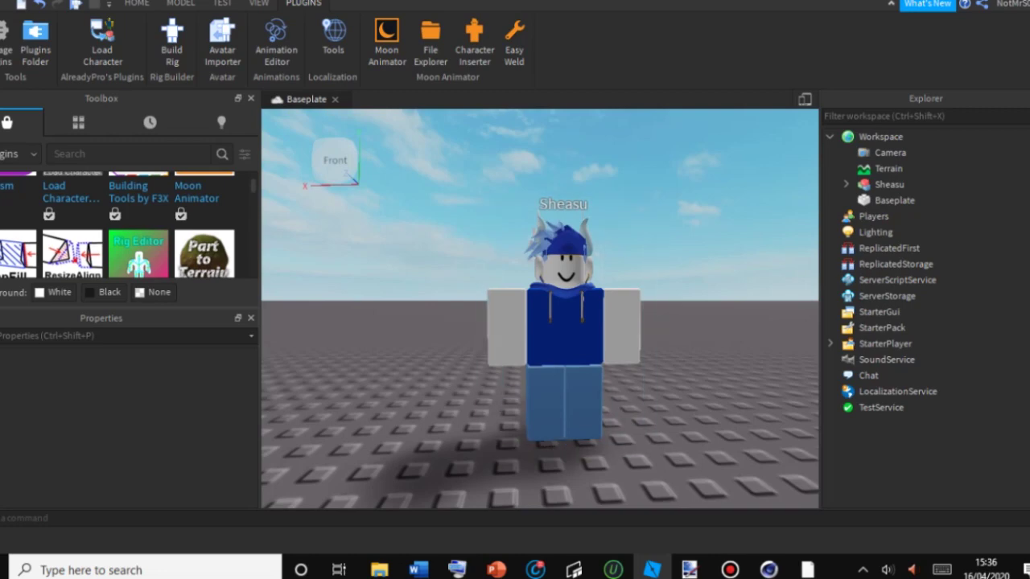
Export the Sheasu model from the Workspace as the OBJ file sheasu.obj.
click(890, 185)
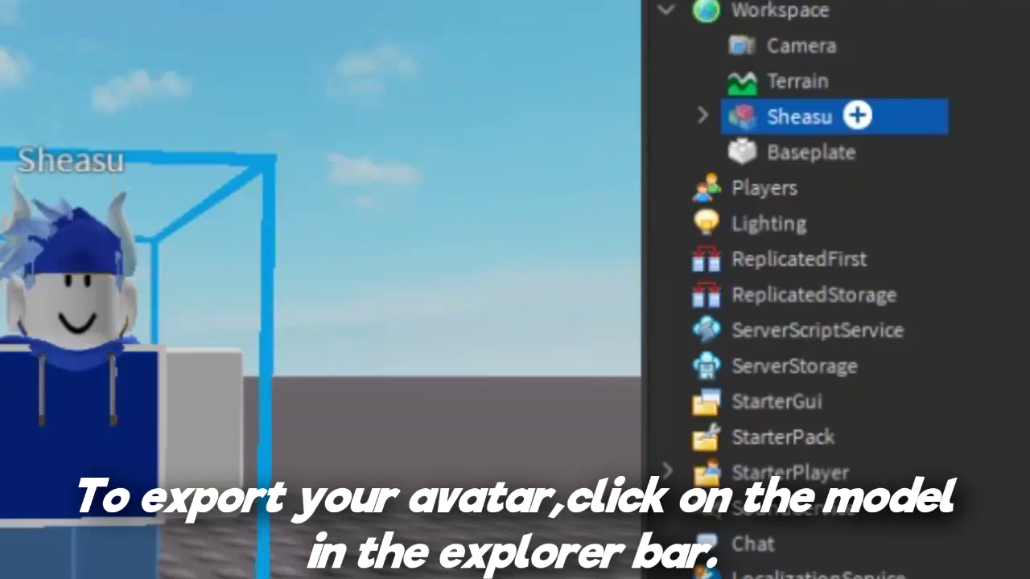
right_click(800, 117)
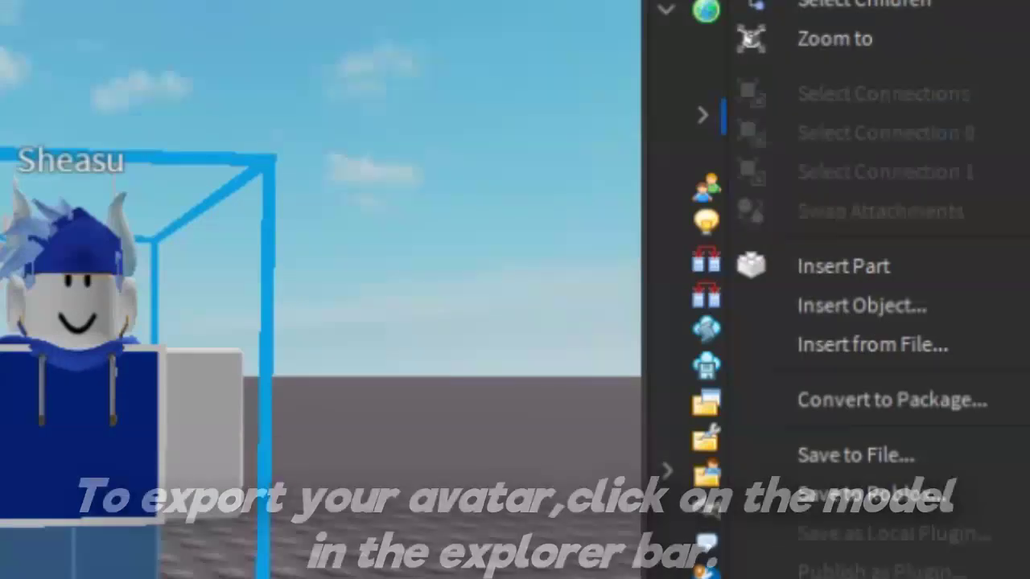
click(817, 446)
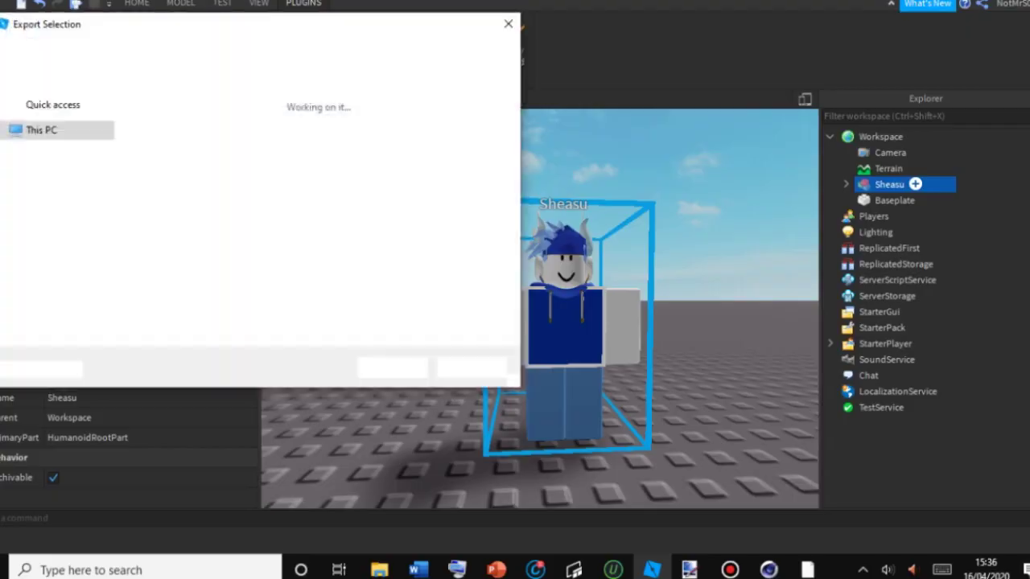
scroll(265, 237, down, 6)
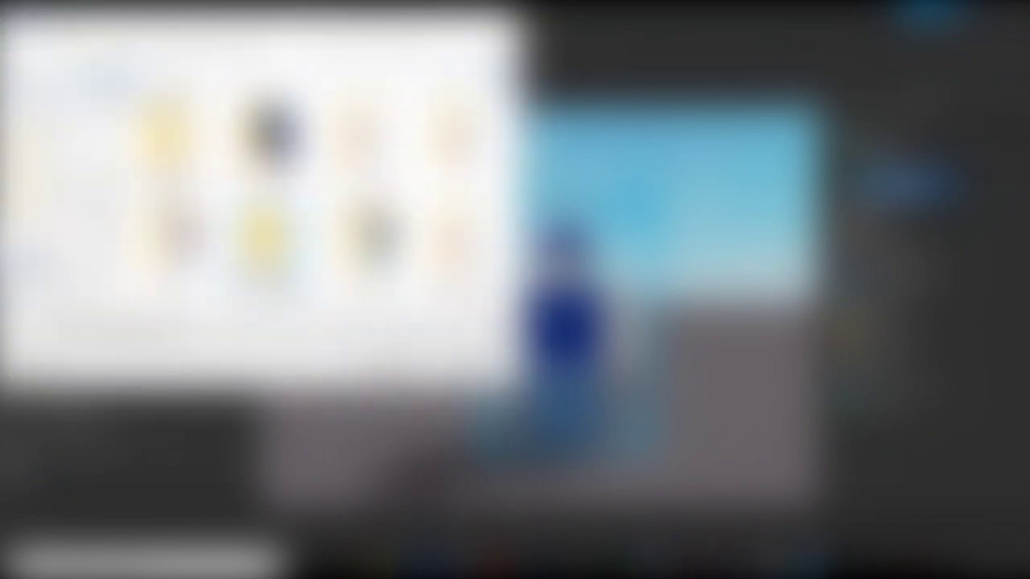
key(Return)
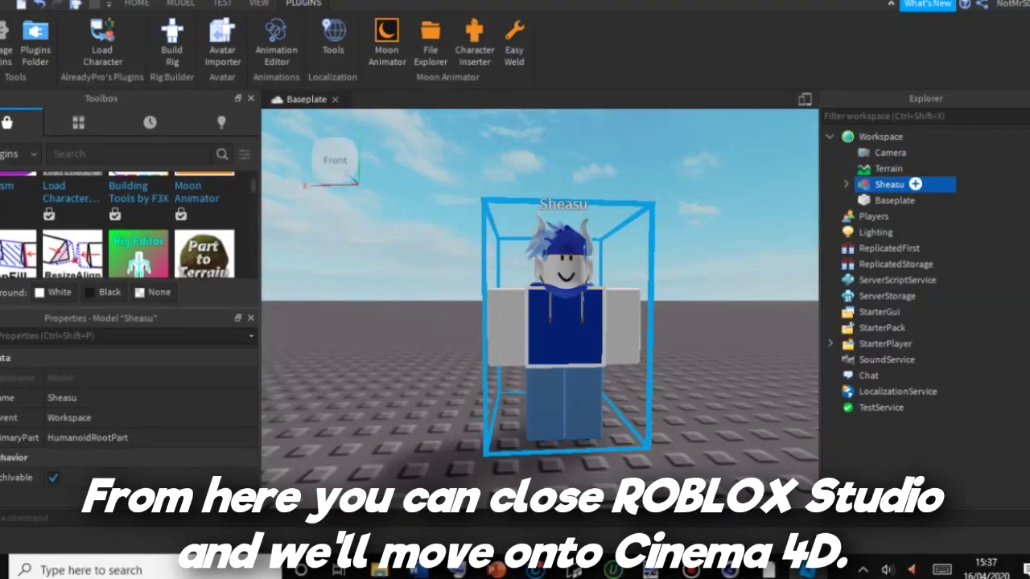
Switch to Cinema 4D with a blank project.
key(Delete)
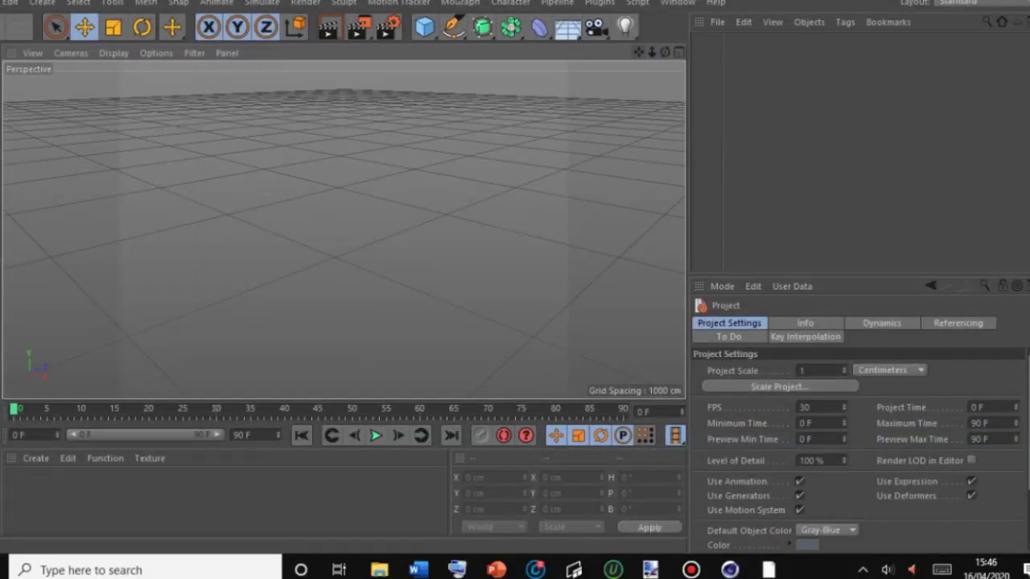
scroll(344, 231, down, 10)
scroll(343, 231, down, 8)
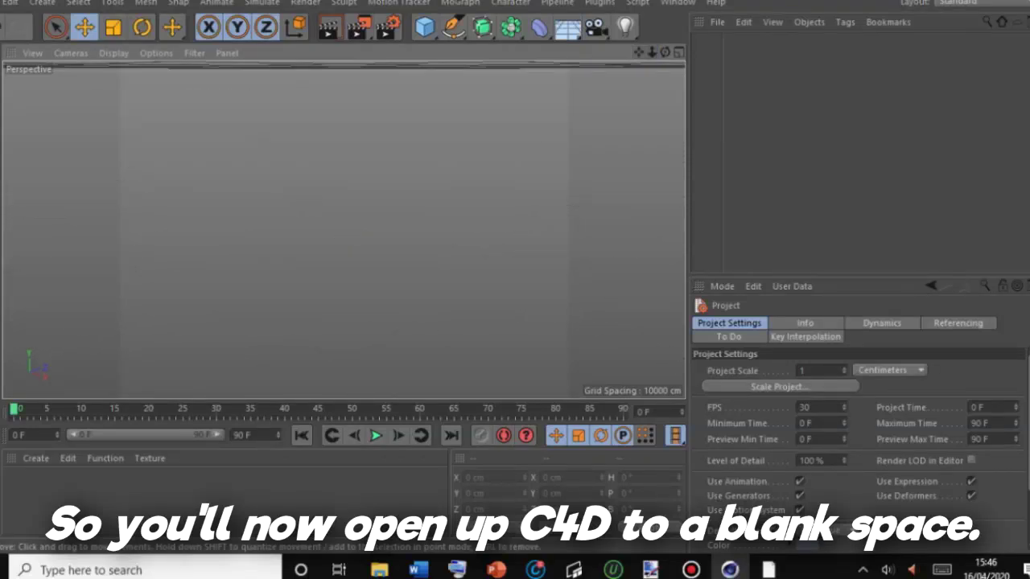
scroll(342, 230, up, 10)
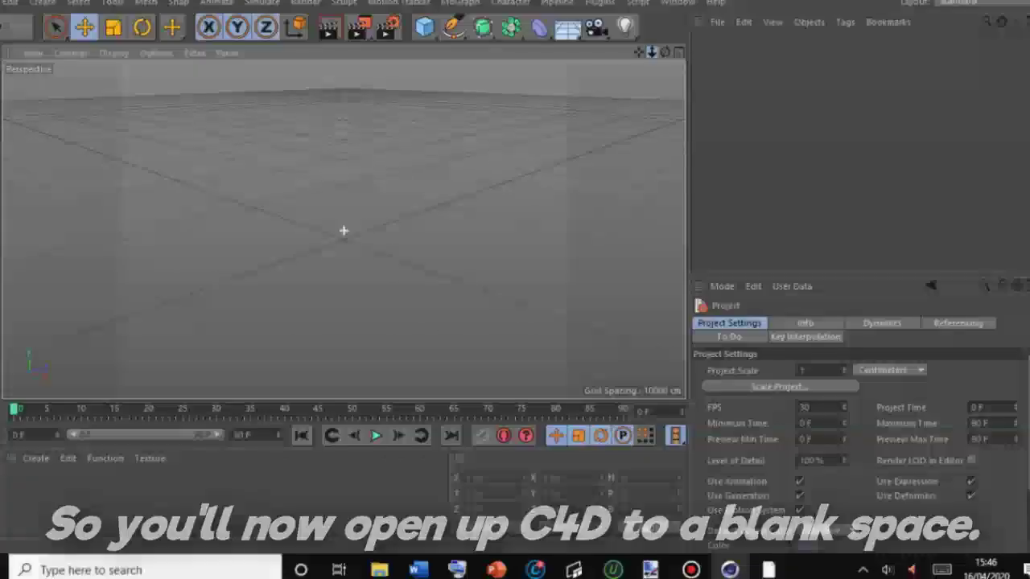
drag(652, 52, 527, 64)
scroll(343, 230, up, 5)
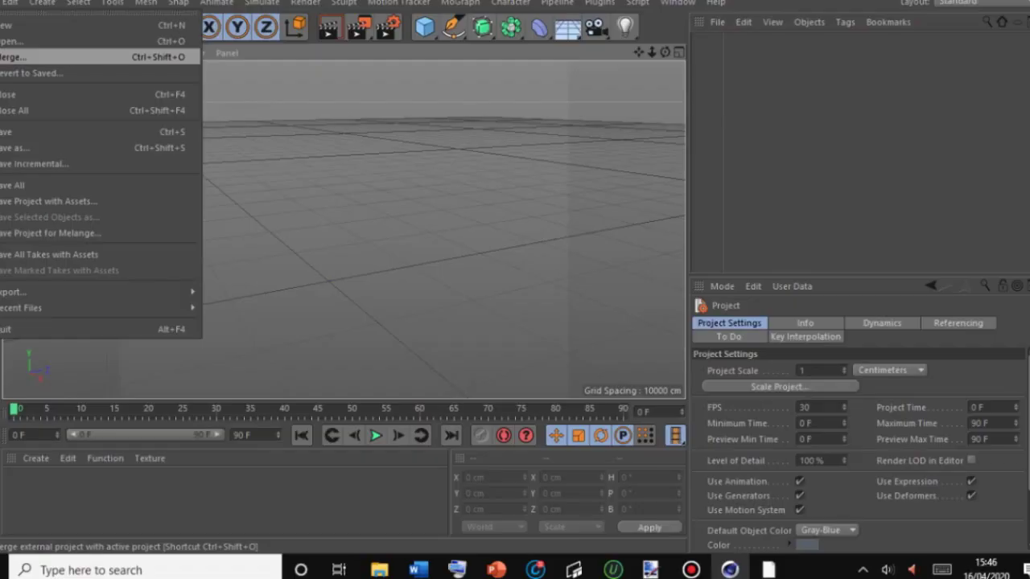
Merge the exported sheasu.obj file into the blank Cinema 4D project.
click(48, 58)
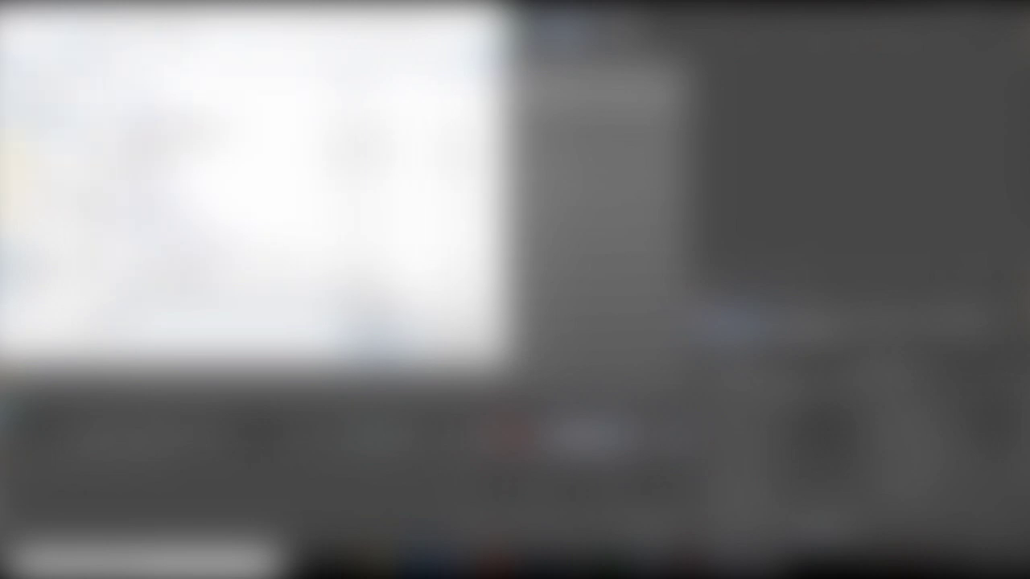
click(40, 98)
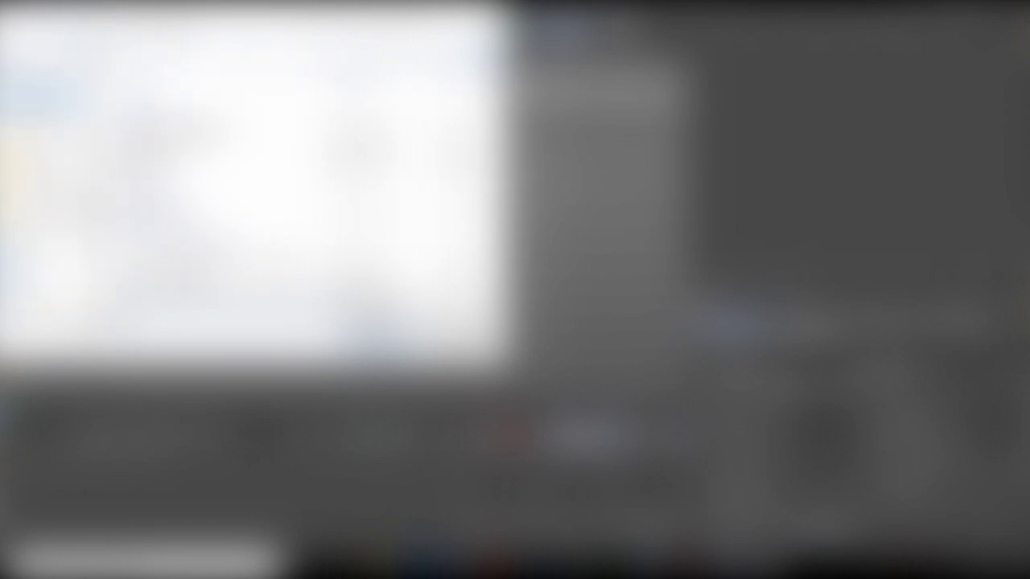
scroll(314, 193, down, 5)
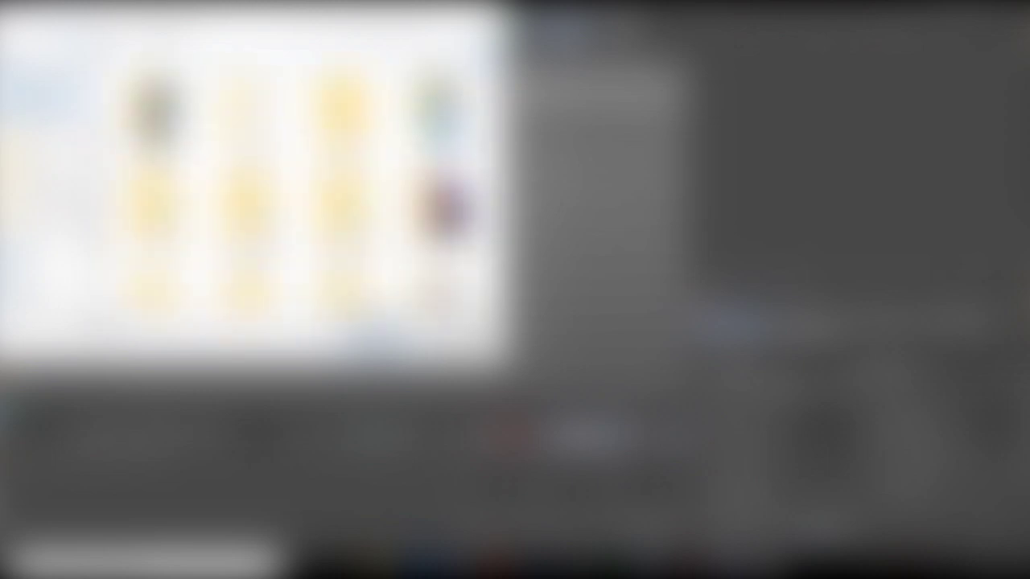
double_click(254, 113)
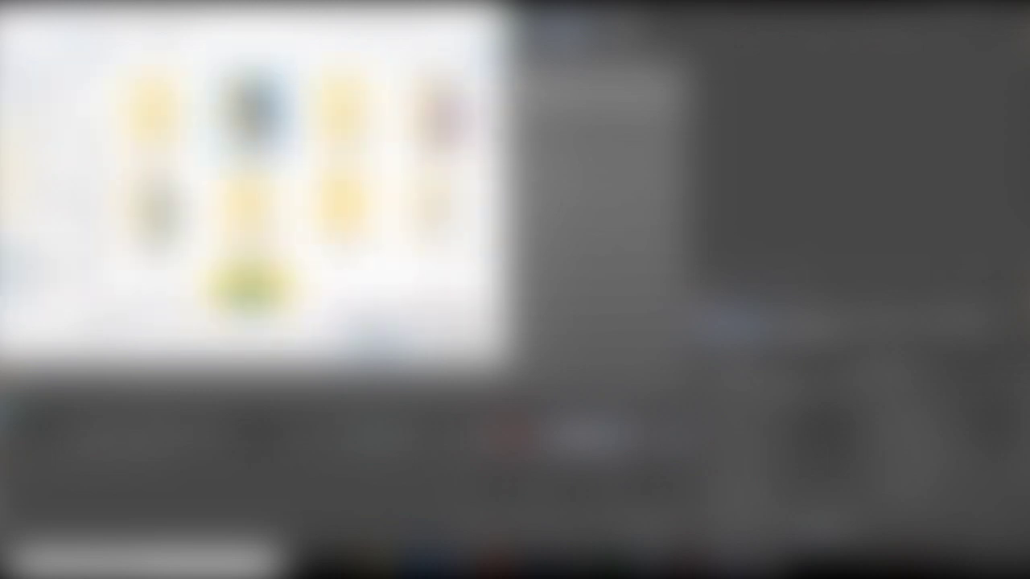
double_click(435, 211)
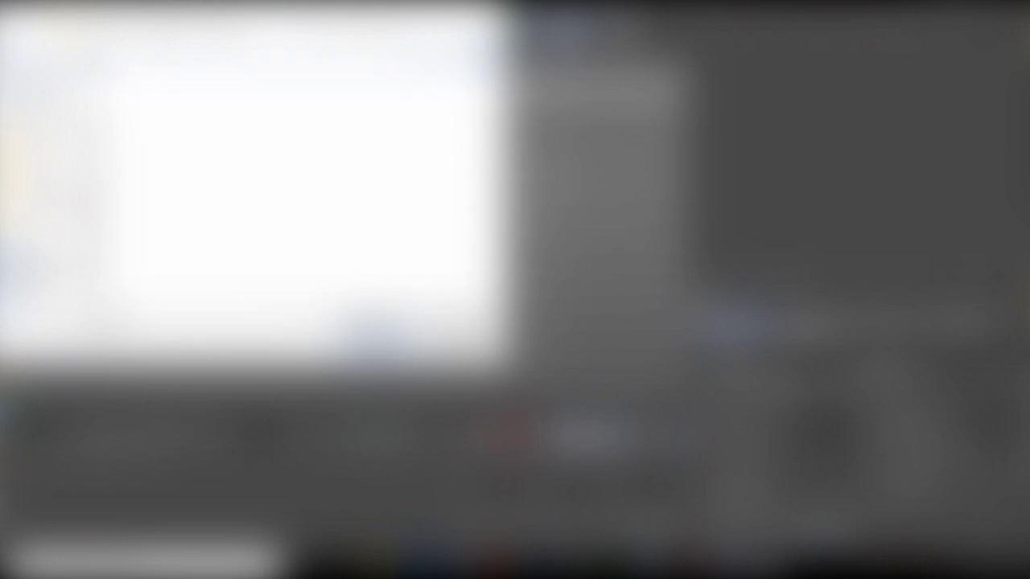
click(256, 117)
double_click(256, 117)
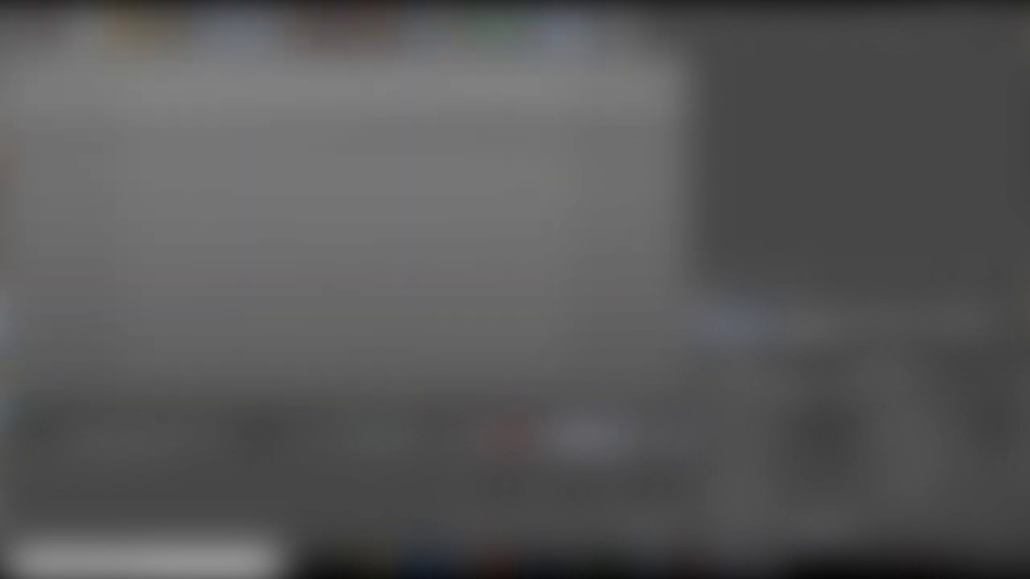
key(Return)
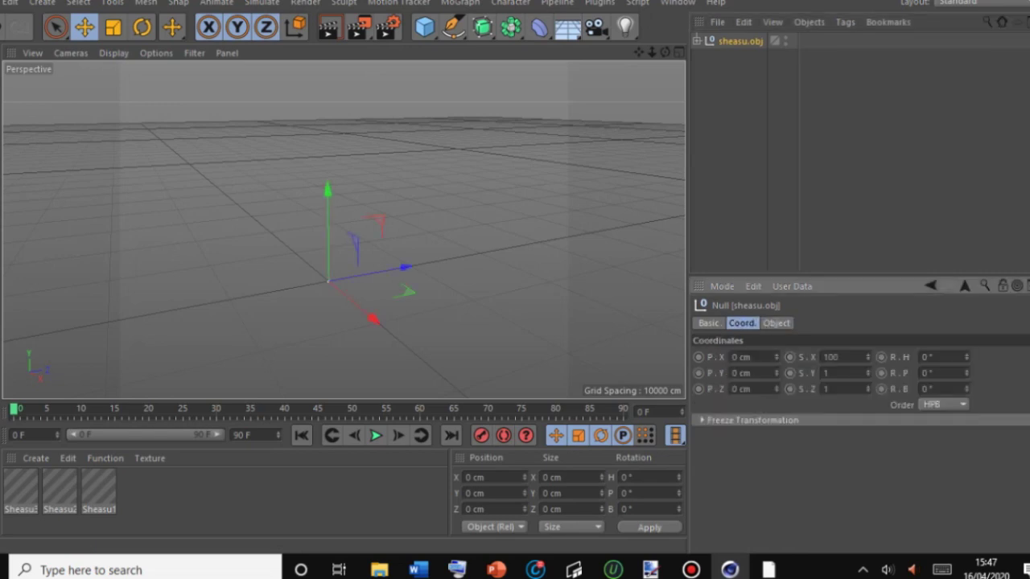
Set the sheasu.obj null's scale to 100 on X, Y and Z and frame the whole character in the perspective view.
drag(652, 53, 732, 53)
drag(666, 53, 555, 28)
drag(651, 52, 624, 27)
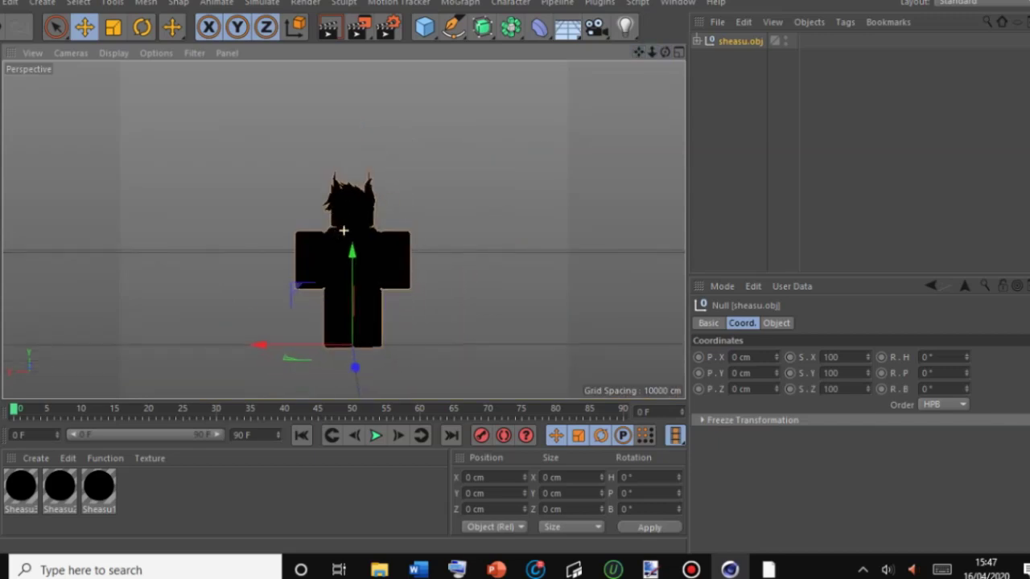
click(841, 358)
key(BackSpace)
text(5)
key(Return)
click(841, 357)
key(BackSpace)
text(0)
key(Return)
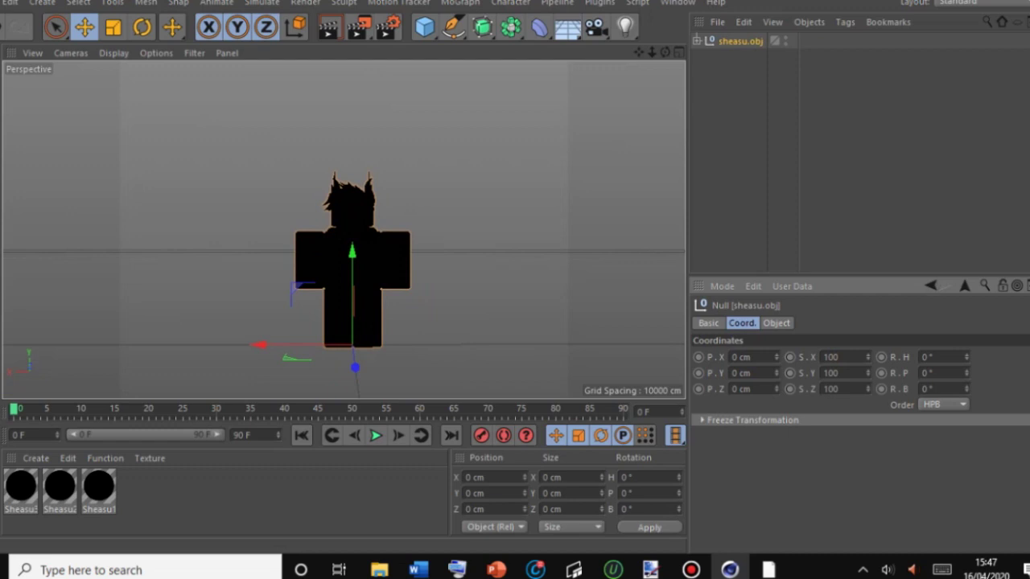
Merge the absurdasian (1) rig file from the Downloads folder into the project.
mouse_move(666, 52)
mouse_down()
mouse_move(740, 78)
mouse_move(768, 61)
mouse_move(708, 43)
mouse_move(673, 48)
mouse_move(669, 61)
mouse_up()
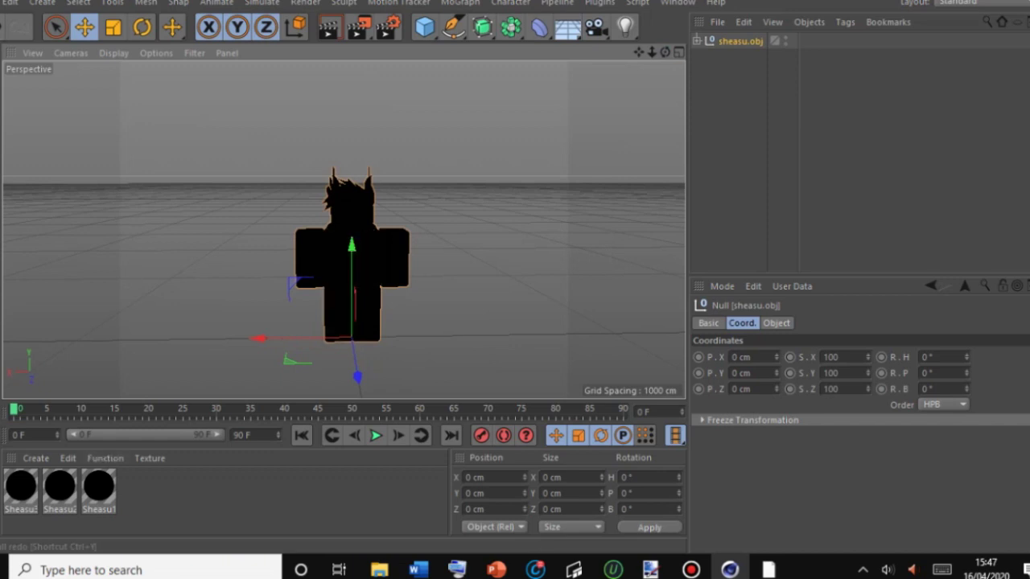
click(0, 2)
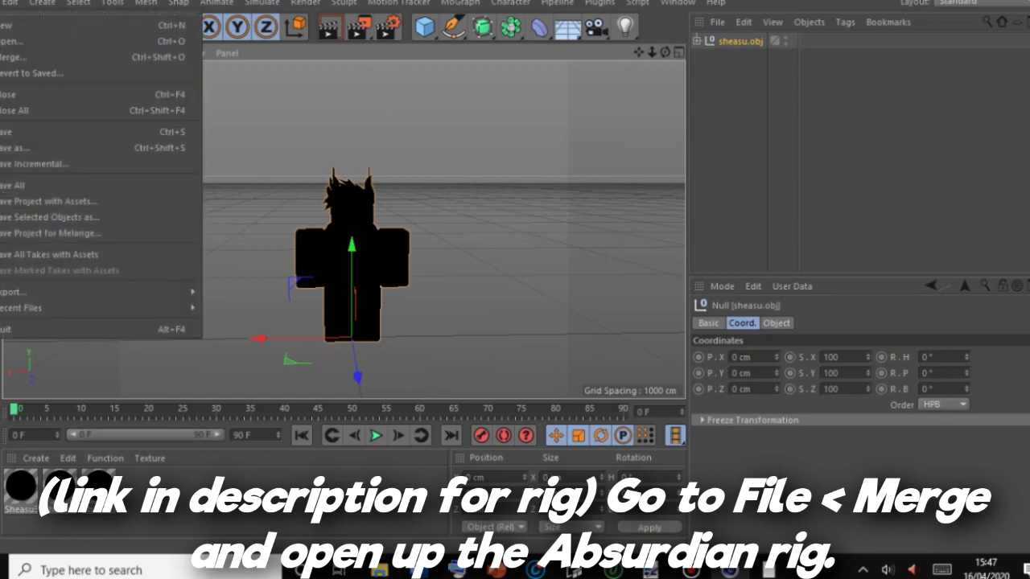
click(13, 57)
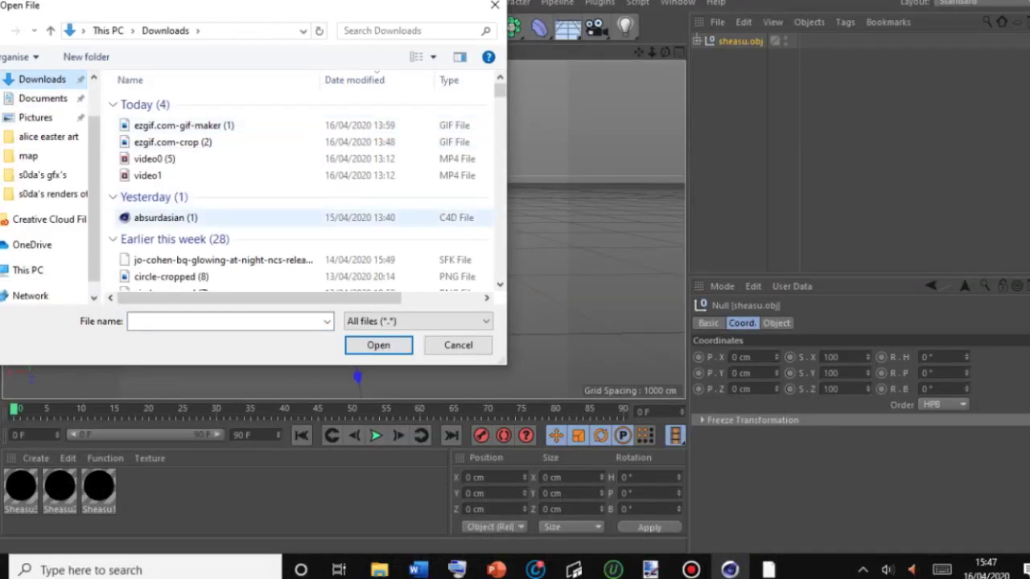
click(166, 218)
click(379, 345)
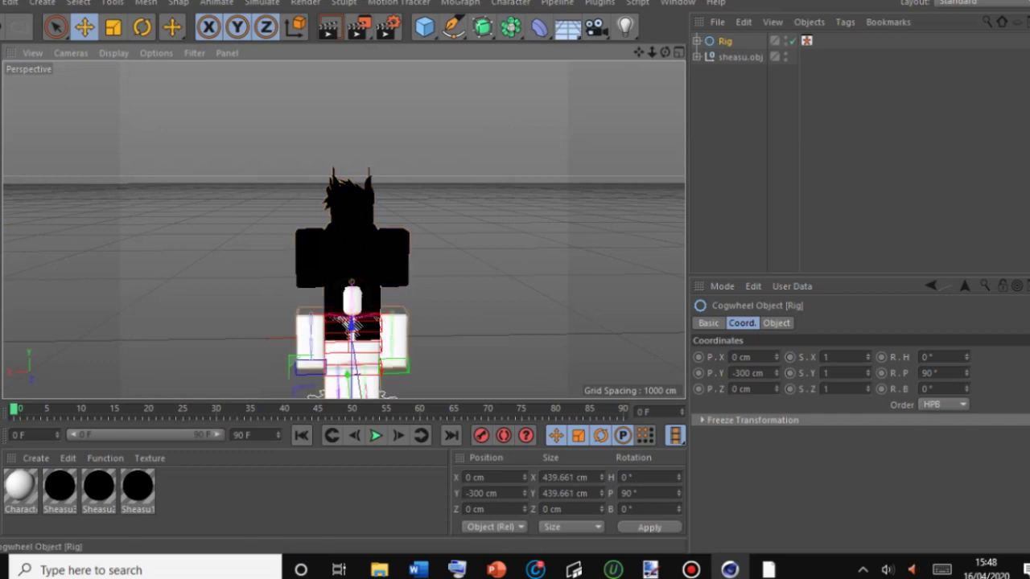
Move the Rig beside the avatar, to about X -513 cm and Y 21 cm.
alt+middle_drag(344, 230, 347, 163)
scroll(344, 231, up, 5)
scroll(344, 231, down, 1)
scroll(343, 231, down, 3)
drag(264, 368, 417, 365)
drag(509, 272, 514, 177)
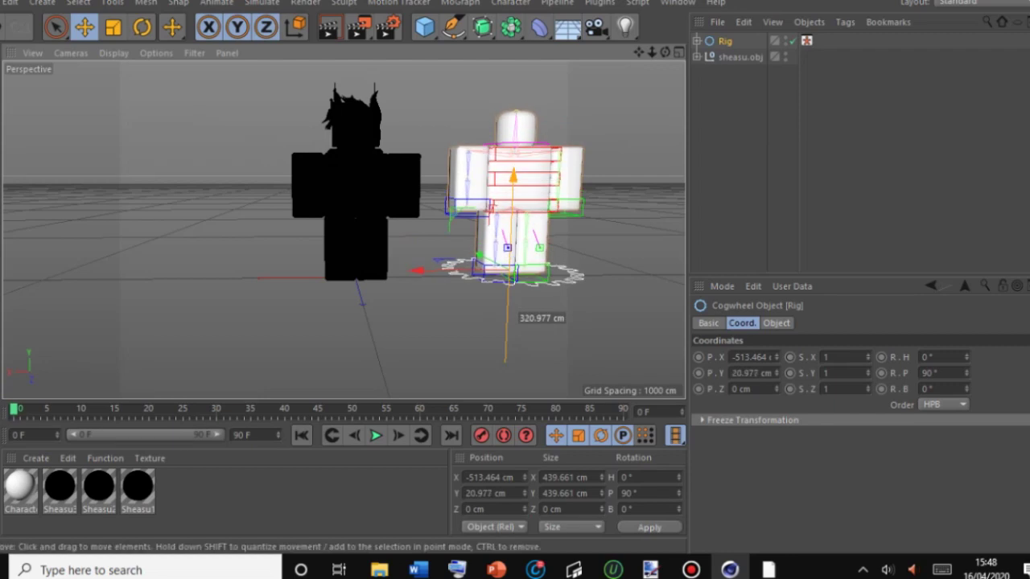
Turn off Transparency in the Sheasu2Mtl material and relink its color texture to the Sheasu2 image inside the renders folder.
drag(638, 52, 562, 74)
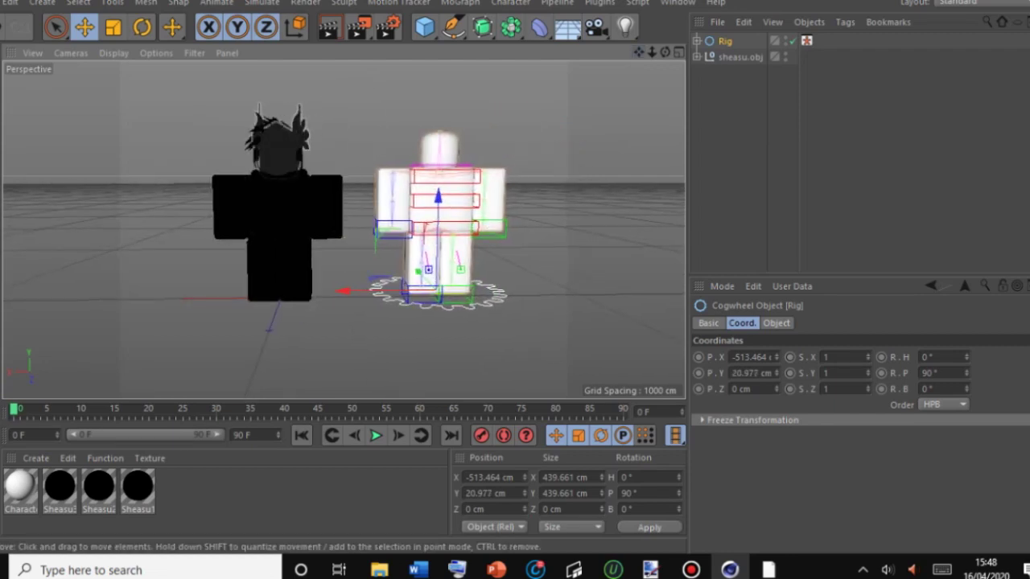
click(99, 488)
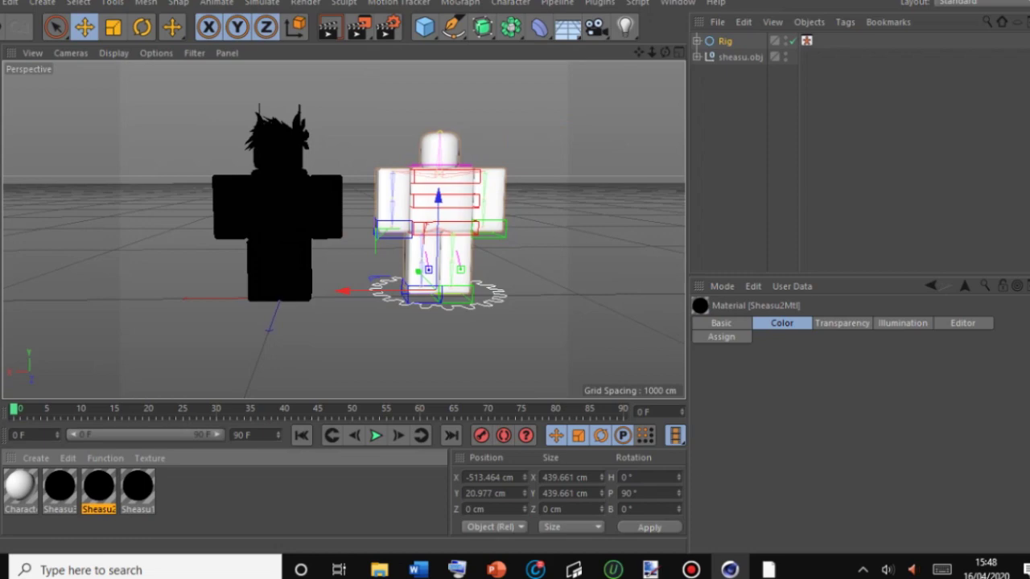
click(60, 488)
click(153, 346)
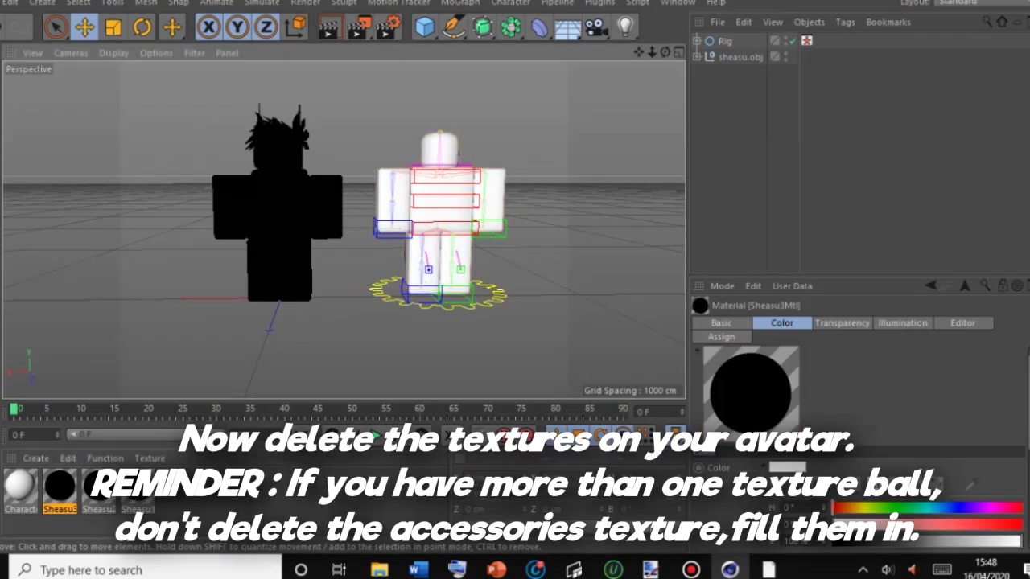
double_click(99, 488)
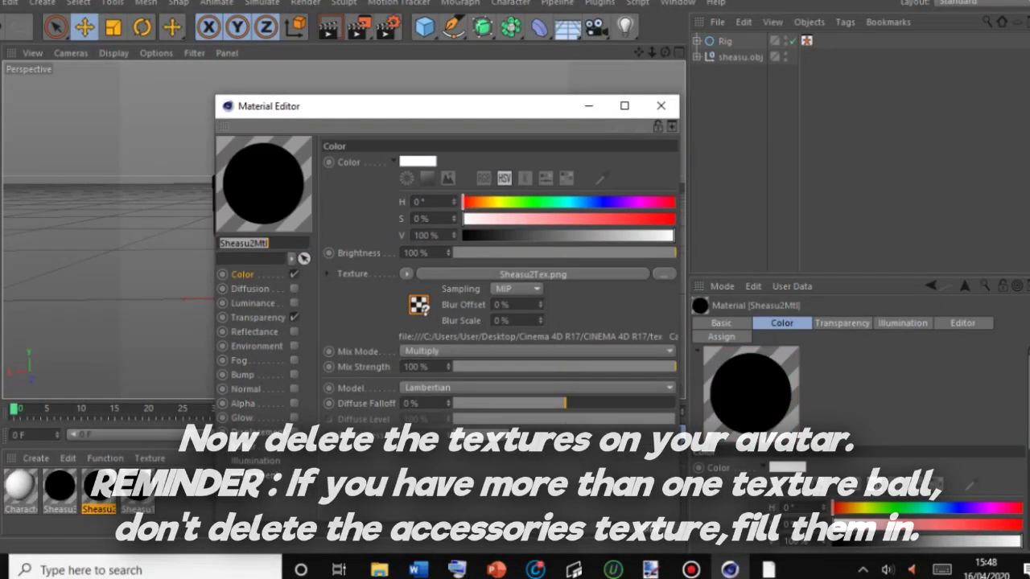
click(294, 318)
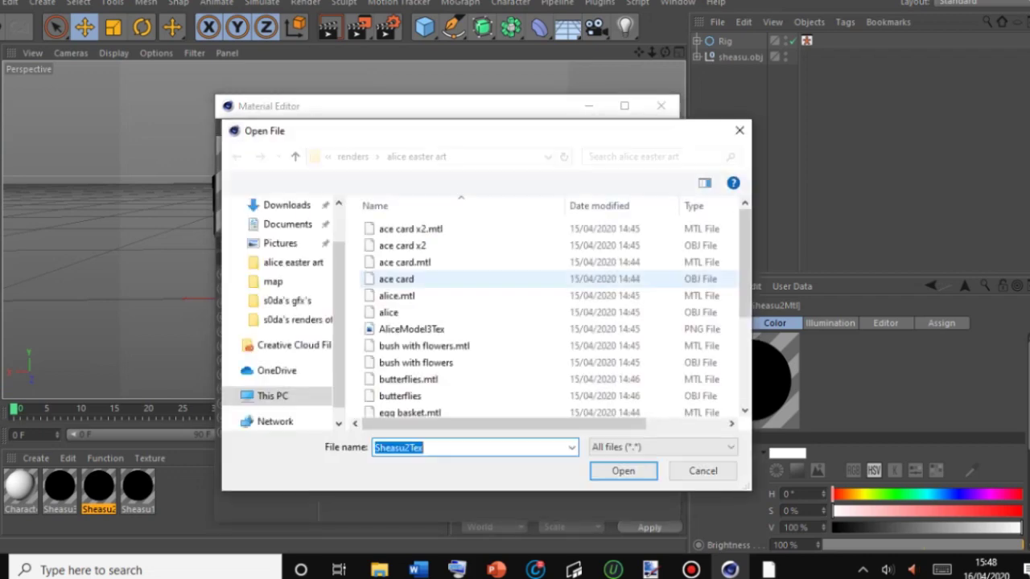
click(356, 157)
double_click(686, 352)
double_click(695, 246)
click(610, 333)
click(661, 106)
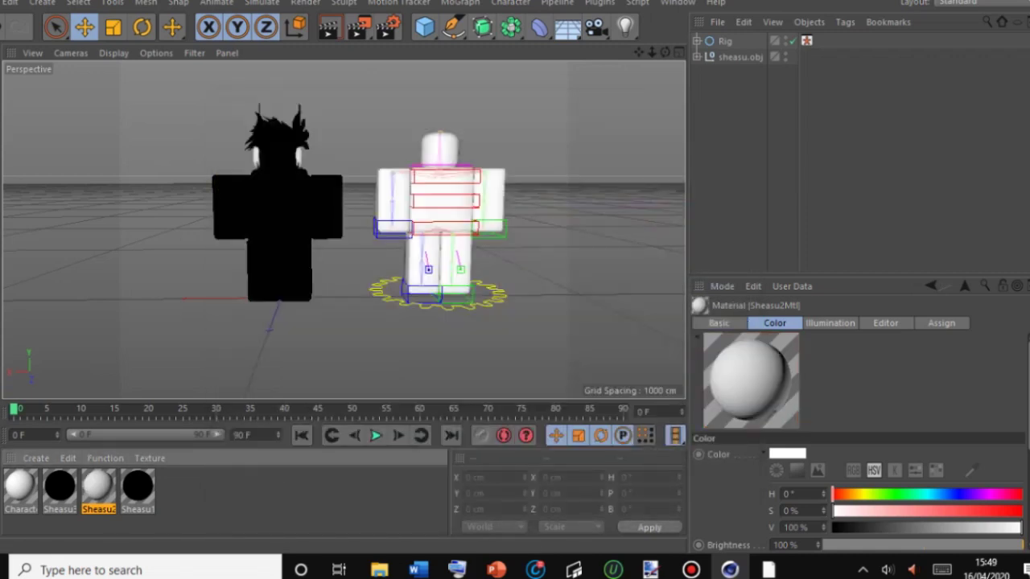
Set the Sheasu2Mtl material's texture preview size to No Scaling.
alt+middle_drag(306, 182, 343, 230)
scroll(343, 230, up, 6)
alt+drag(343, 230, 314, 232)
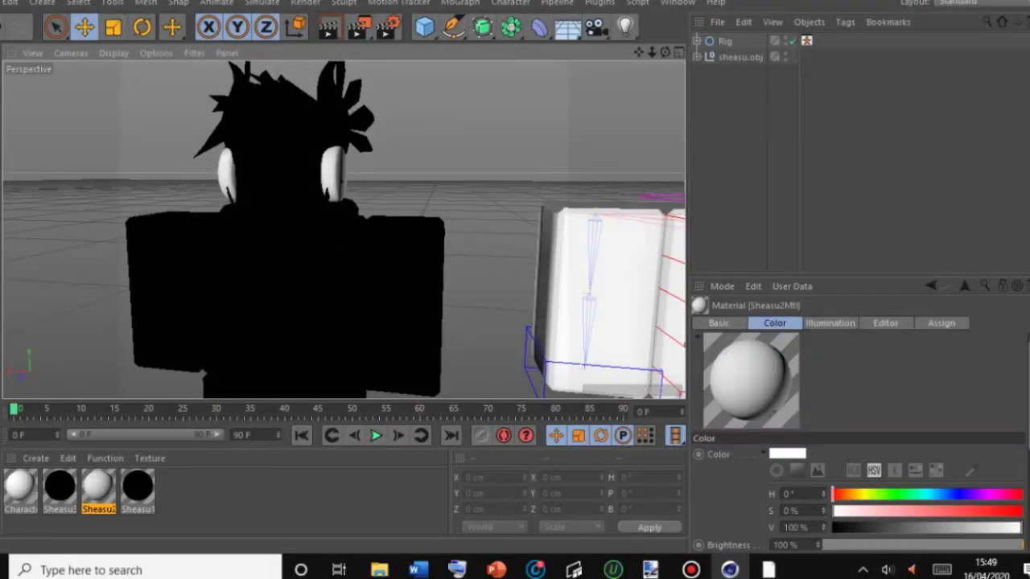
click(886, 323)
click(855, 469)
click(852, 310)
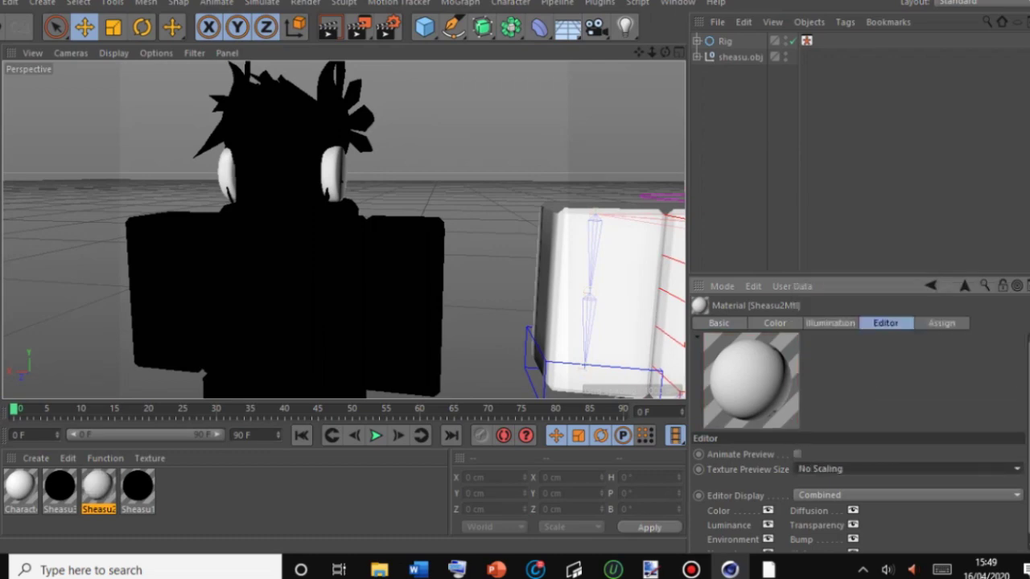
double_click(60, 487)
click(659, 248)
click(395, 316)
click(733, 106)
Relink the Sheasu1Mtl color texture to the Sheasu1 image in the yt tutorial v2 folder and set its texture preview size to No Scaling.
double_click(138, 487)
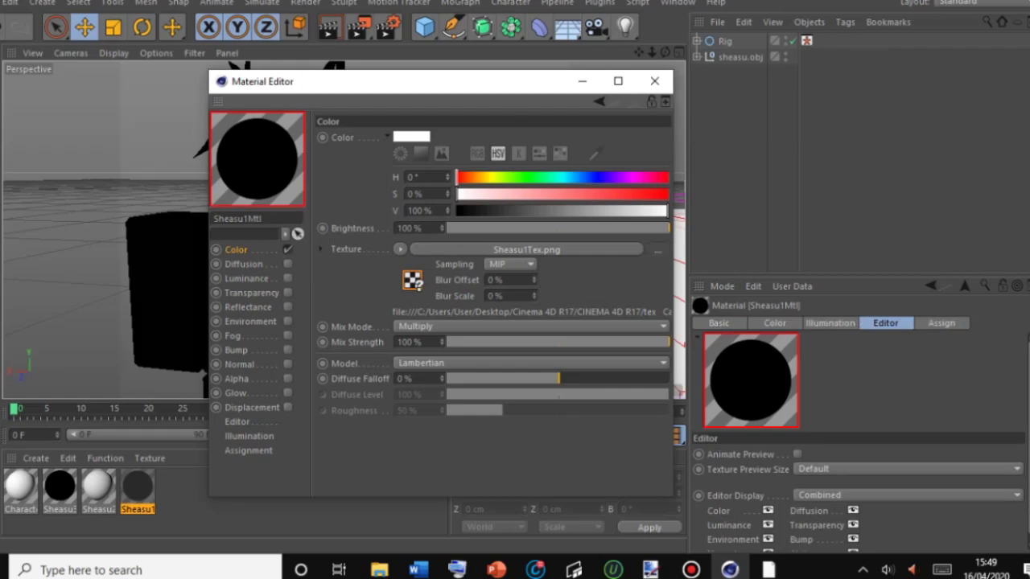
click(659, 248)
click(591, 221)
click(617, 447)
click(602, 326)
click(855, 469)
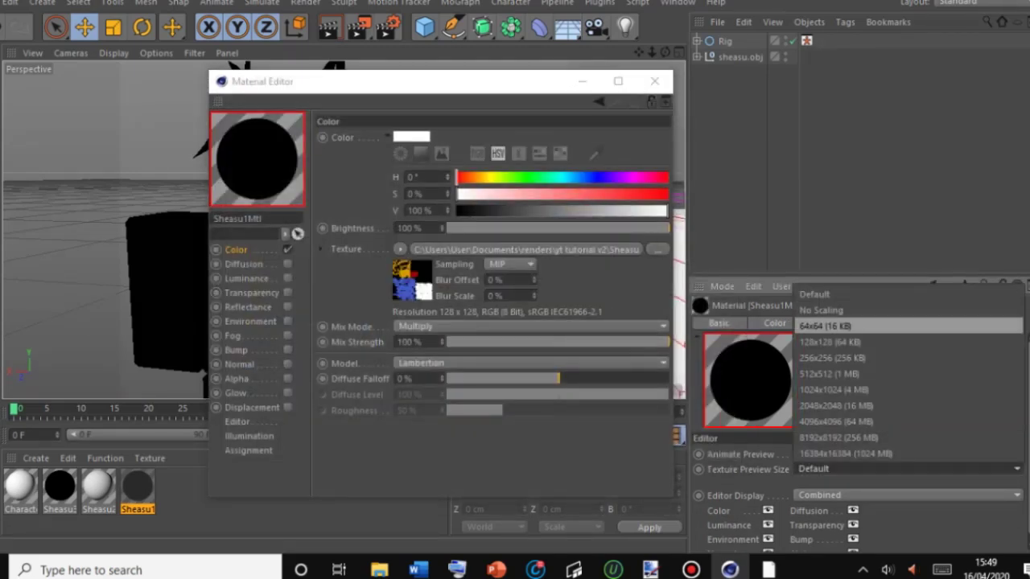
click(851, 310)
click(654, 81)
Delete the black Sheasu3Mtl material and render the active view of the avatar from an angle.
scroll(345, 230, down, 3)
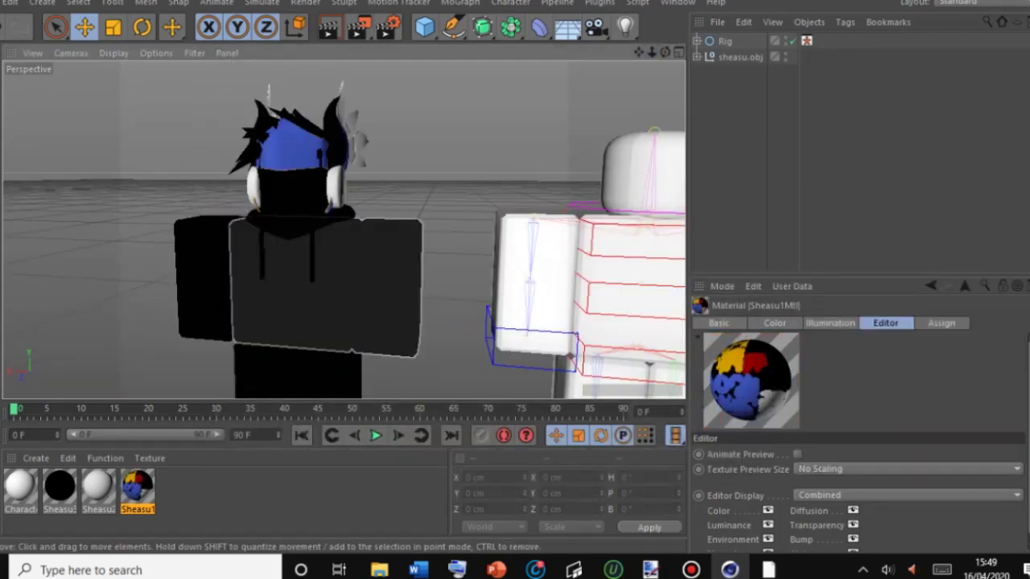
click(60, 487)
key(Delete)
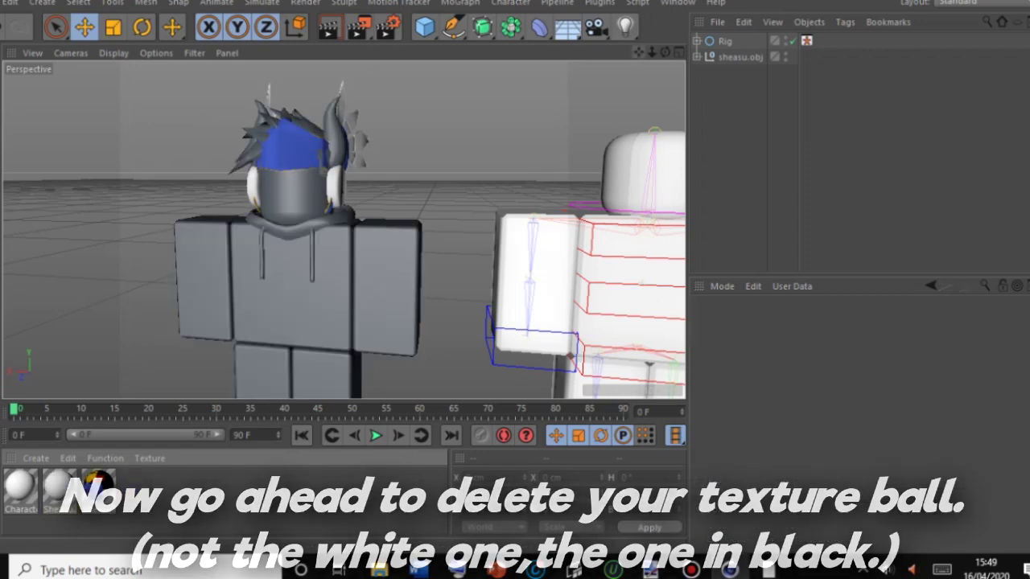
drag(665, 52, 621, 37)
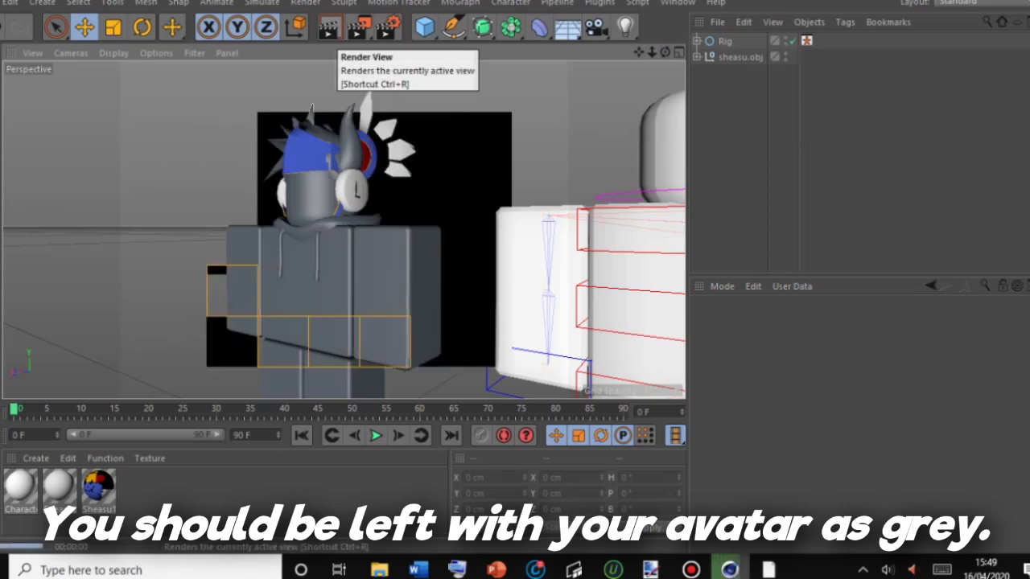
Move the Rig onto the avatar, to about X 0.1 cm and Y 3 cm, and render the active view.
drag(664, 52, 727, 47)
scroll(344, 231, down, 3)
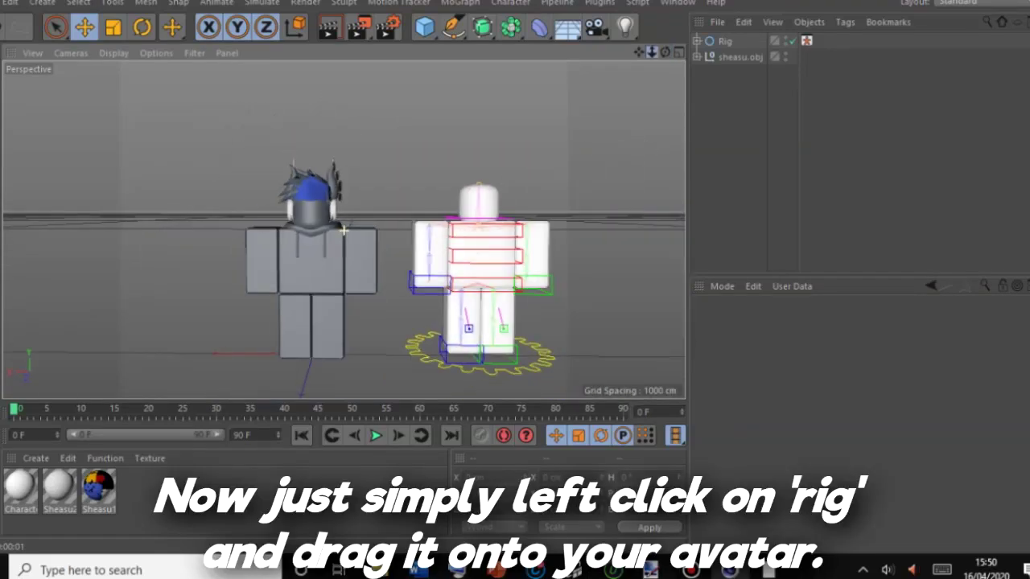
click(725, 41)
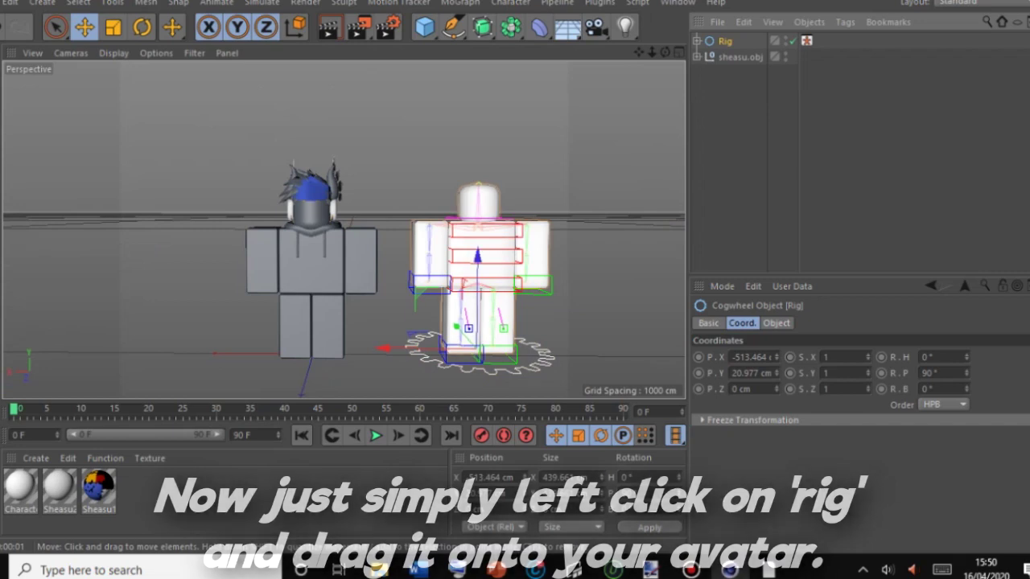
drag(384, 349, 219, 347)
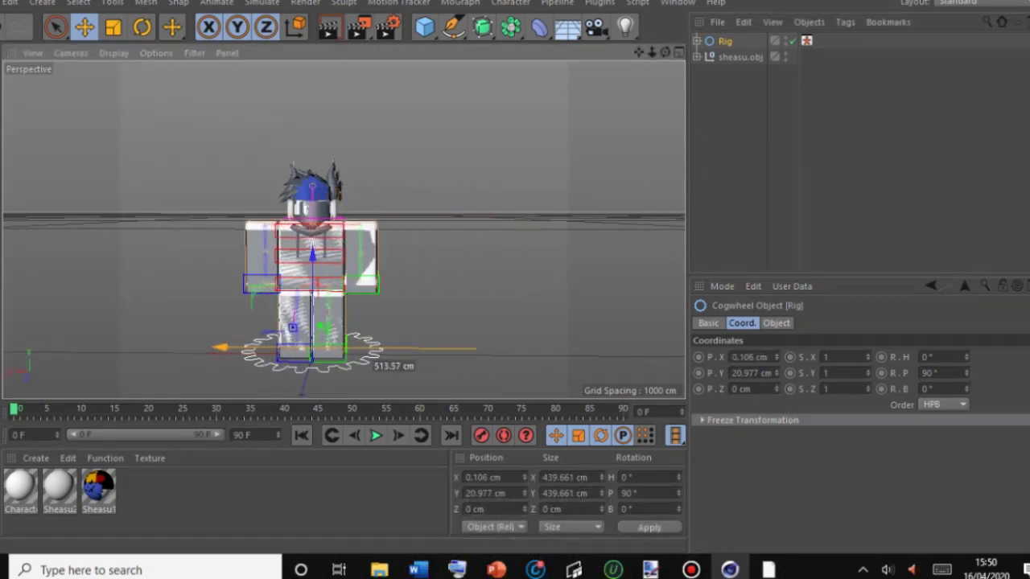
drag(312, 254, 312, 260)
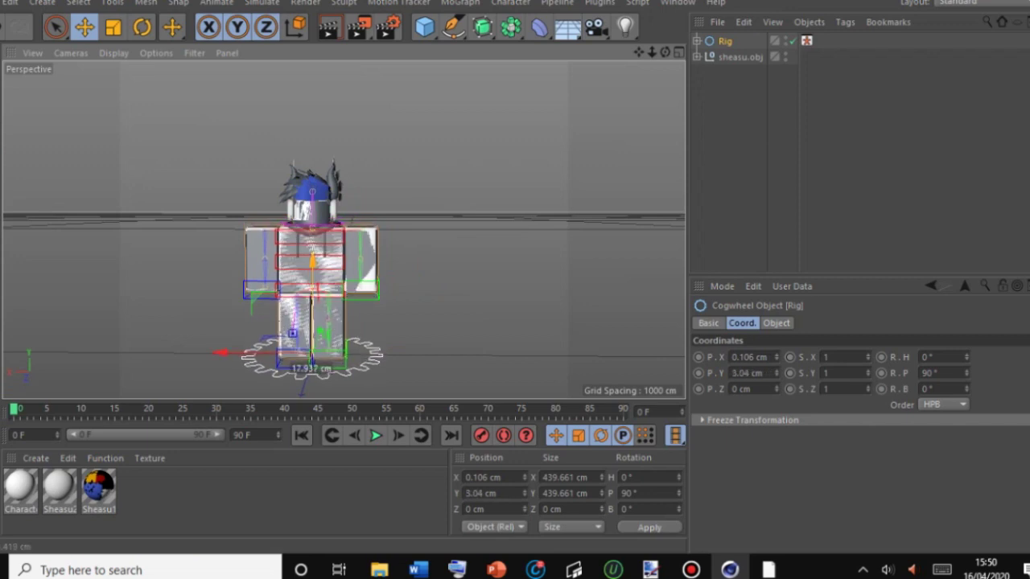
drag(638, 52, 673, 52)
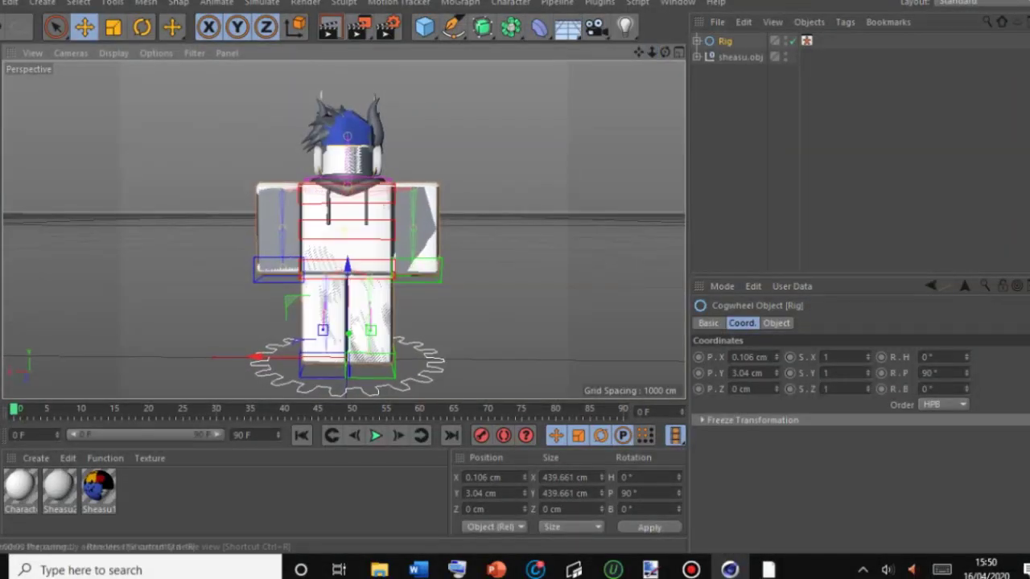
click(330, 29)
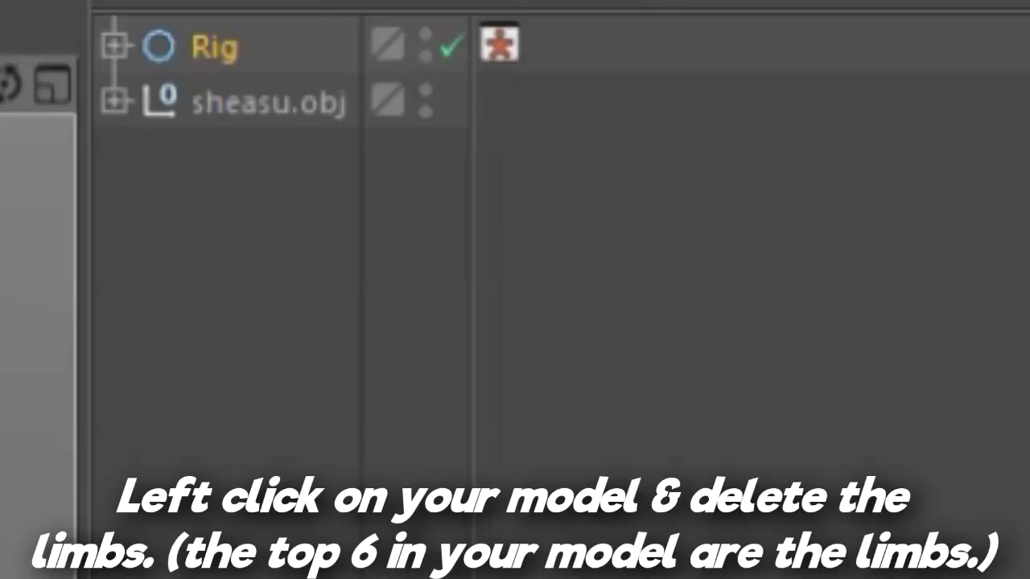
Delete the six limb objects Sheasu12 through Sheasu7 from the sheasu.obj group.
click(114, 101)
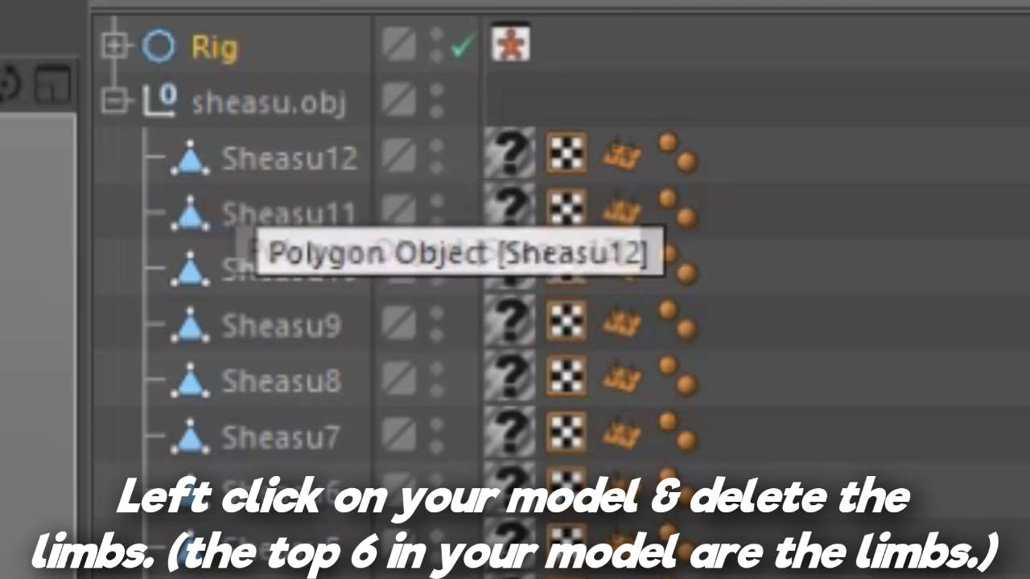
click(259, 159)
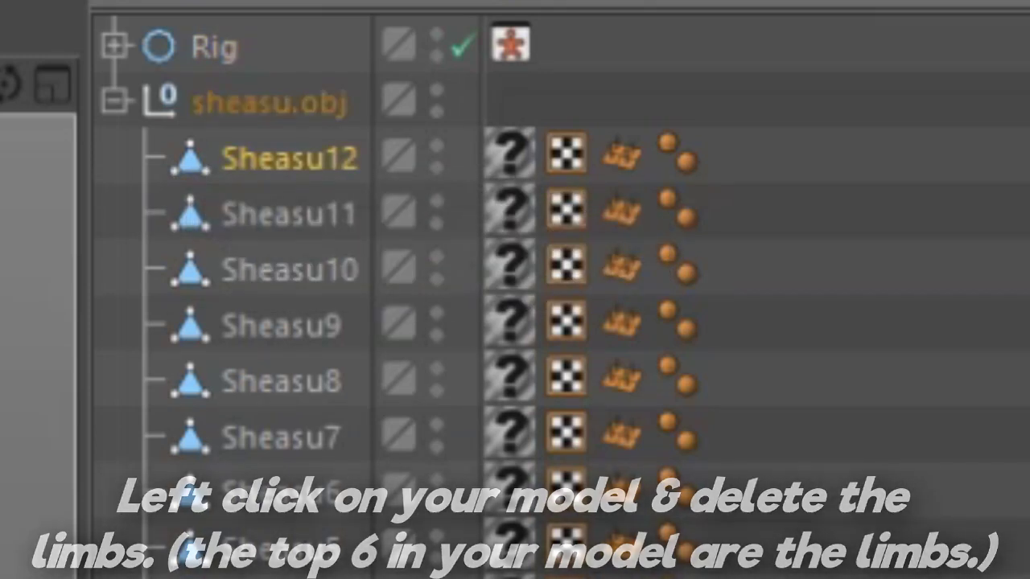
ctrl+click(282, 215)
ctrl+click(282, 270)
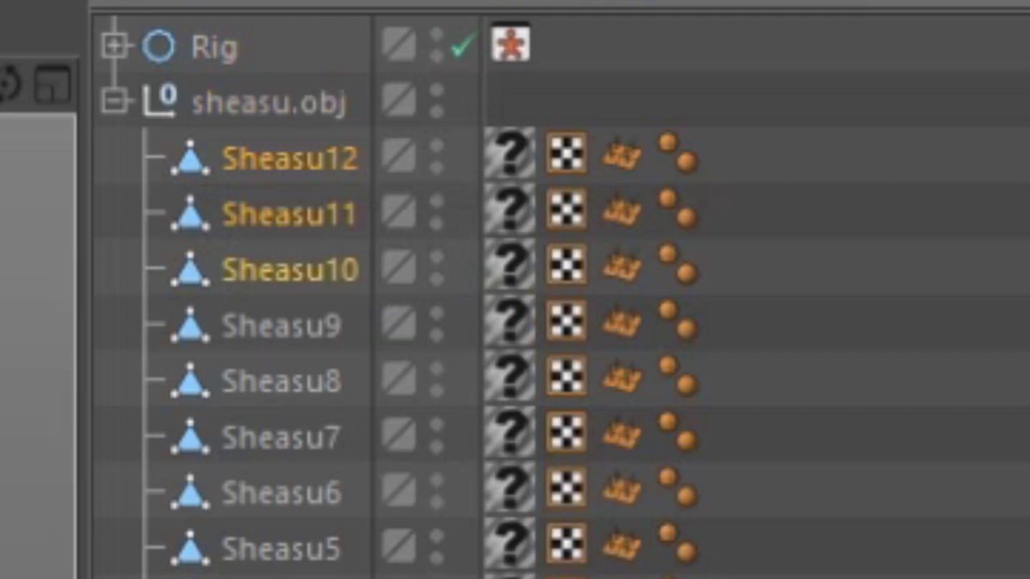
ctrl+click(282, 326)
ctrl+click(282, 382)
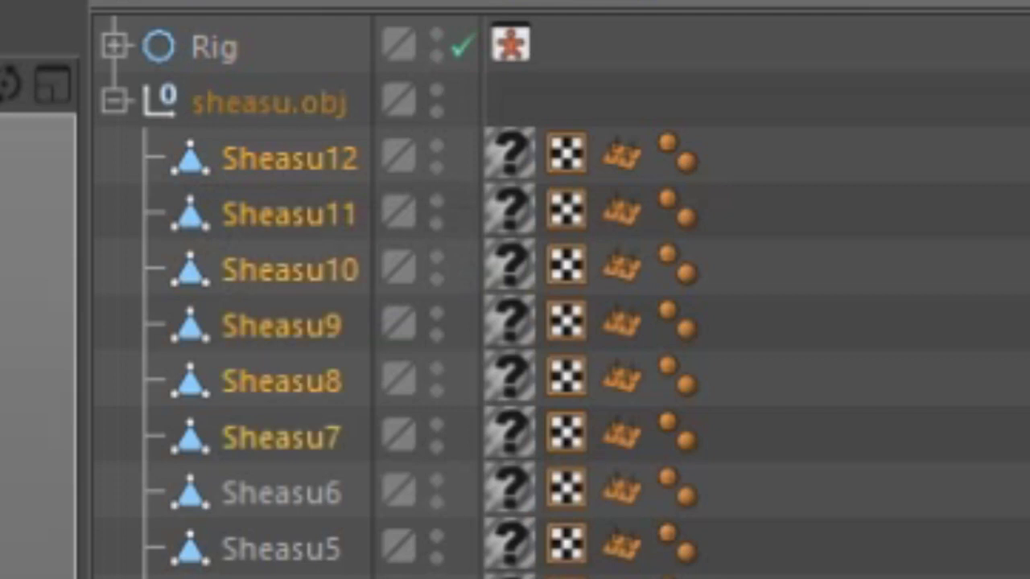
key(Delete)
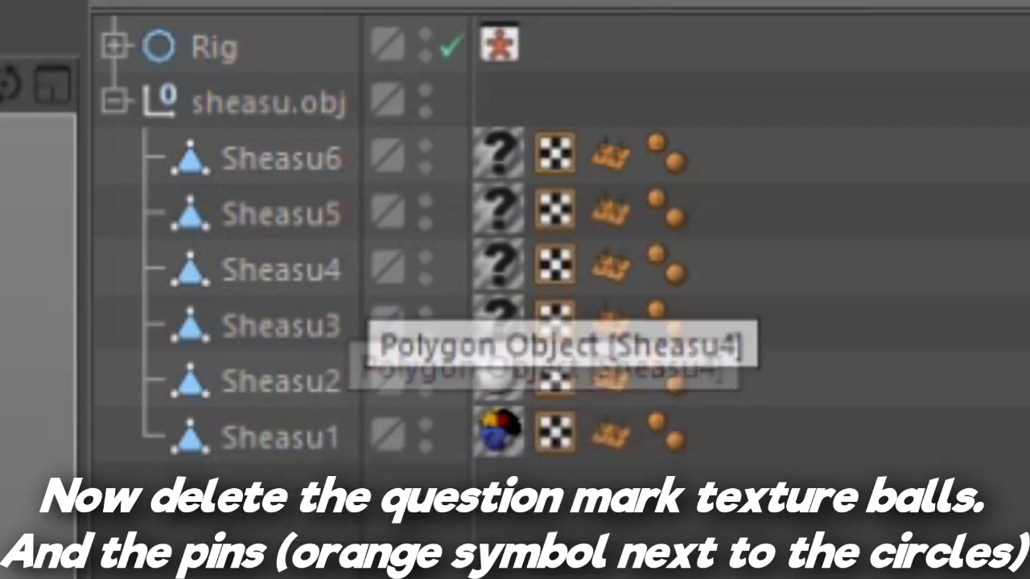
Delete the question-mark texture tags from Sheasu6 through Sheasu3.
click(499, 153)
shift+click(499, 210)
shift+click(499, 265)
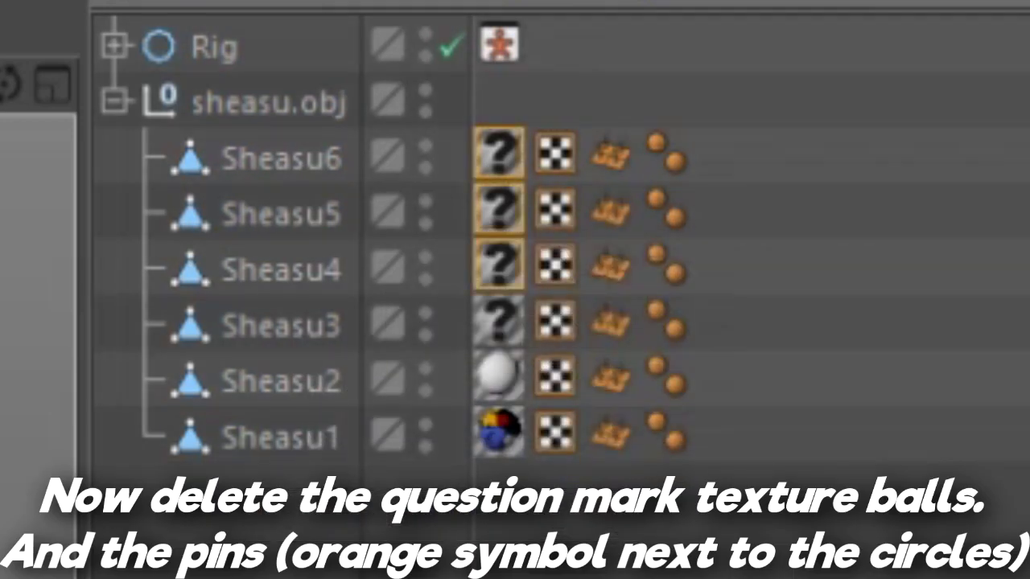
click(499, 320)
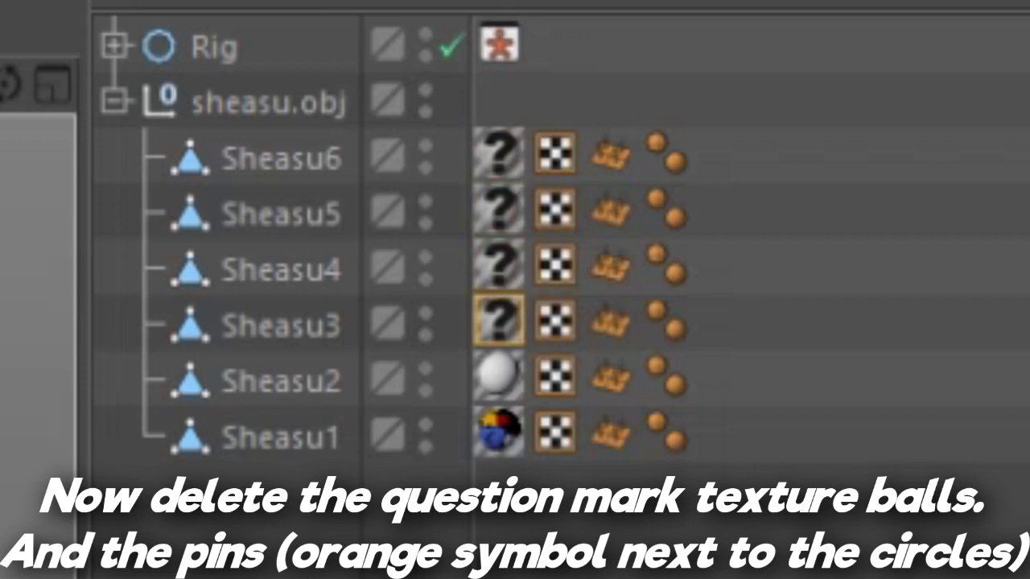
shift+click(499, 155)
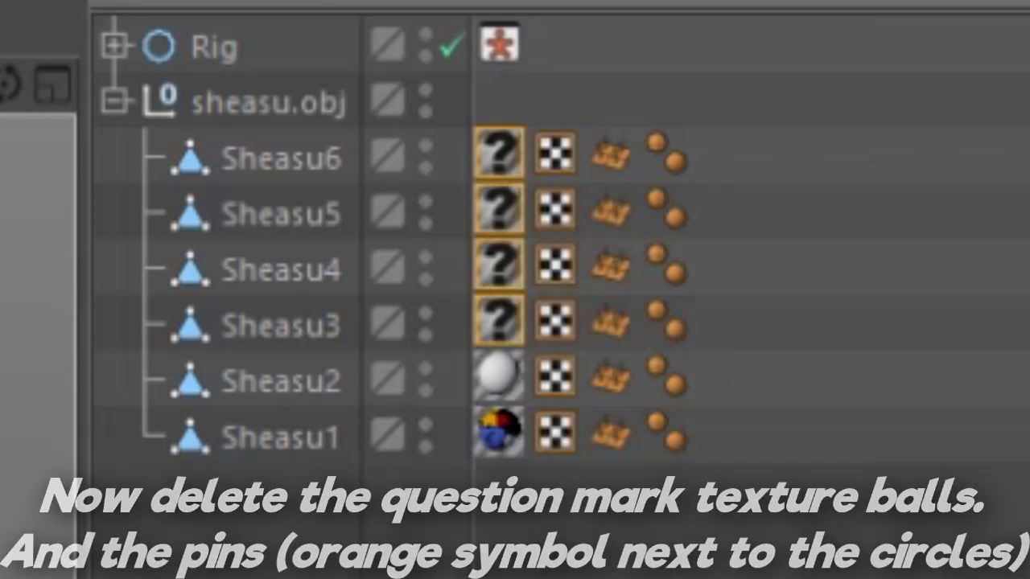
key(Delete)
Delete the orange pin-shaped tags from all six accessory objects, Sheasu6 through Sheasu1.
click(556, 154)
shift+click(554, 320)
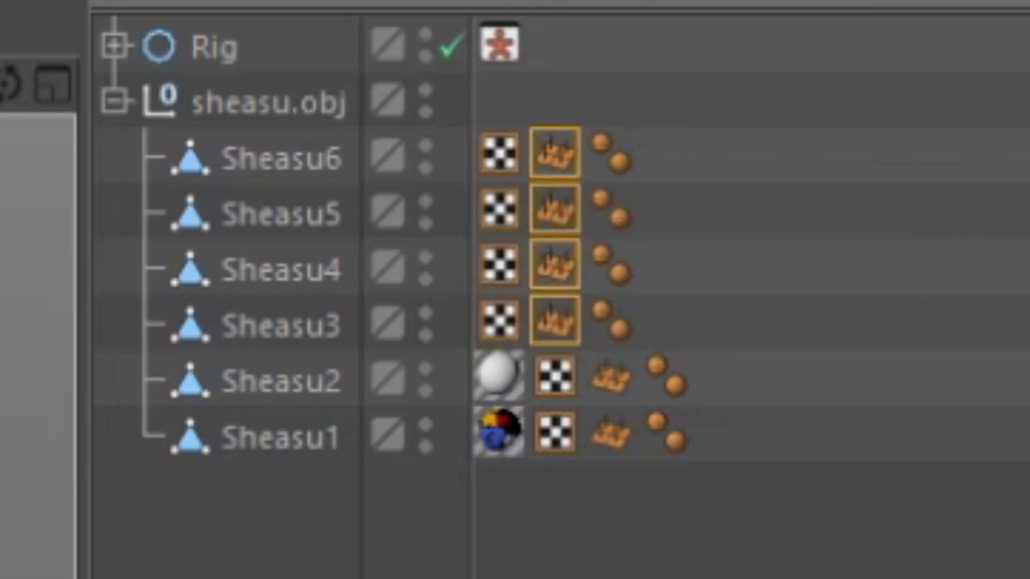
key(Delete)
click(610, 376)
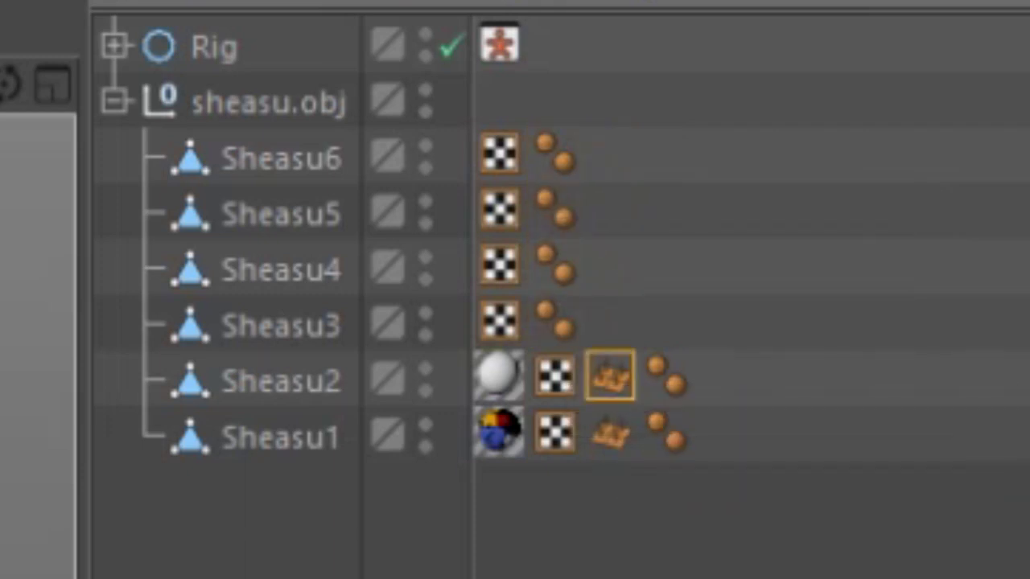
key(Delete)
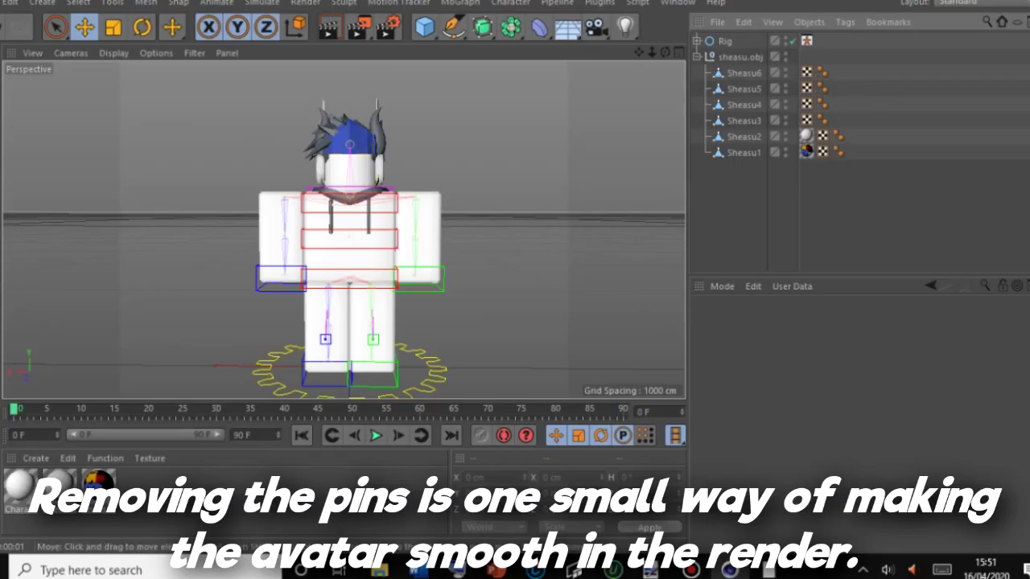
mouse_move(652, 53)
mouse_down()
mouse_move(772, 53)
mouse_move(647, 53)
mouse_up()
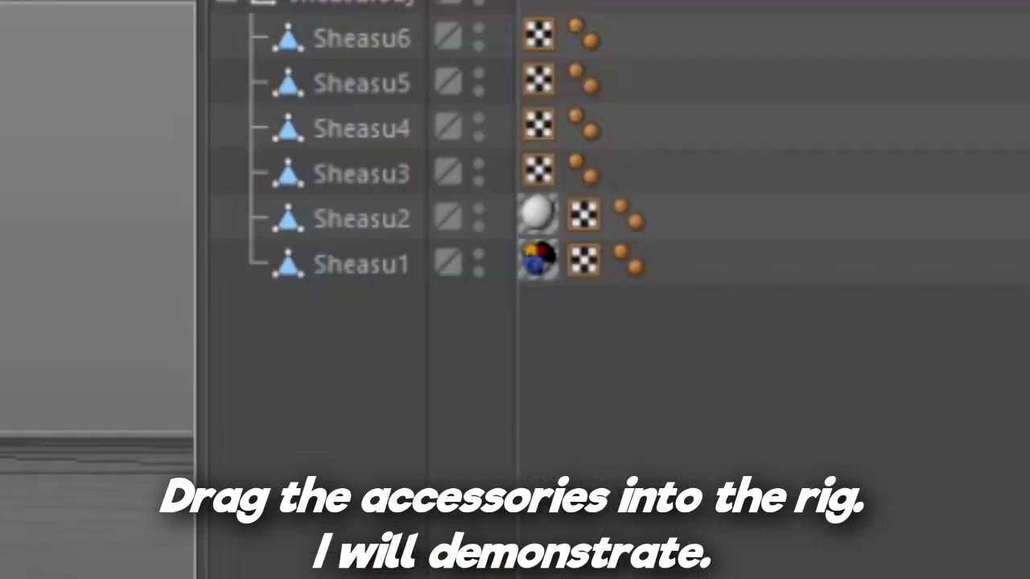
Move the six accessories Sheasu6 through Sheasu1 out of sheasu.obj into the purple Head joint within the Rig's Bones hierarchy.
click(697, 41)
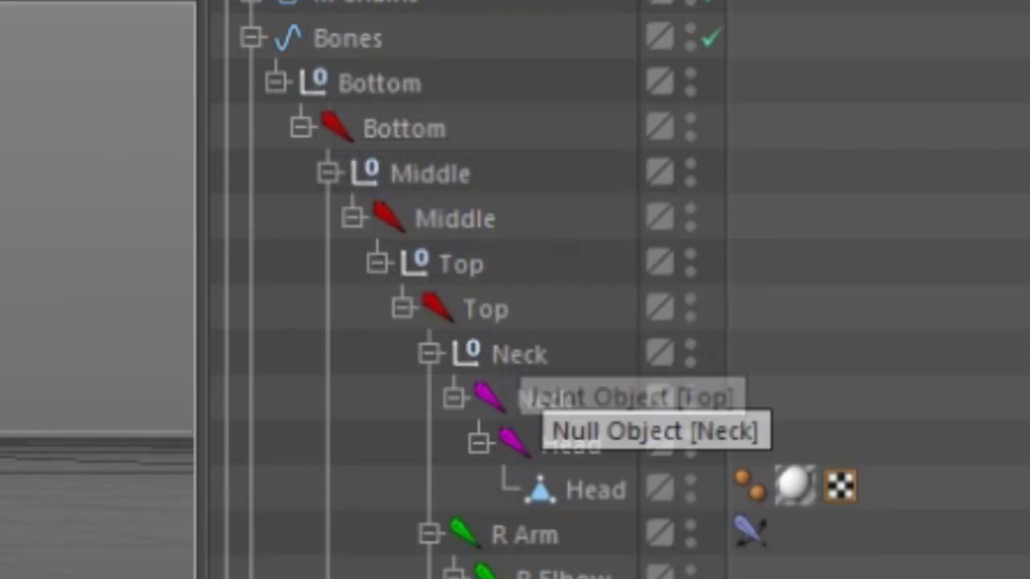
click(573, 445)
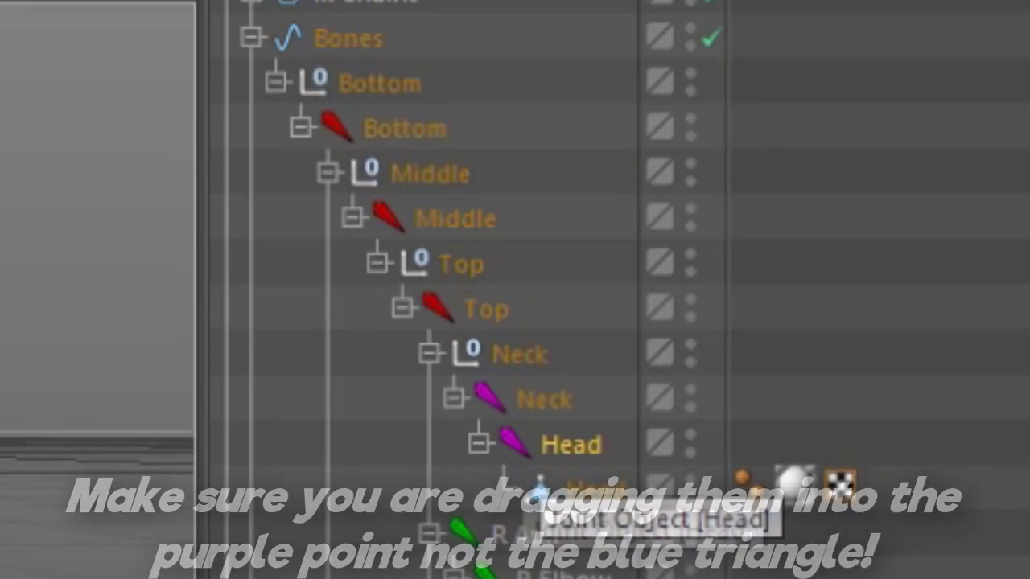
click(479, 444)
click(478, 444)
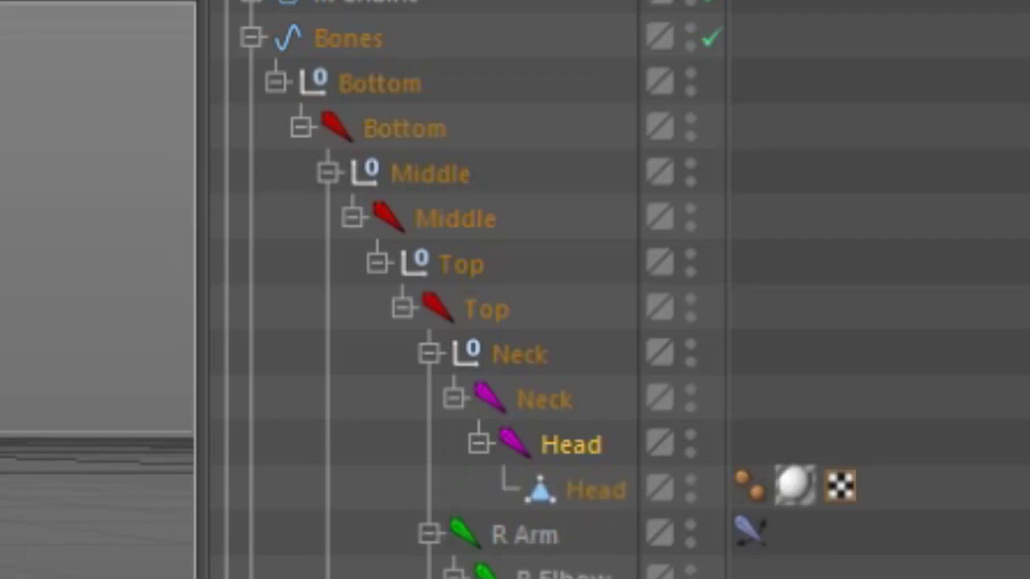
scroll(479, 322, down, 8)
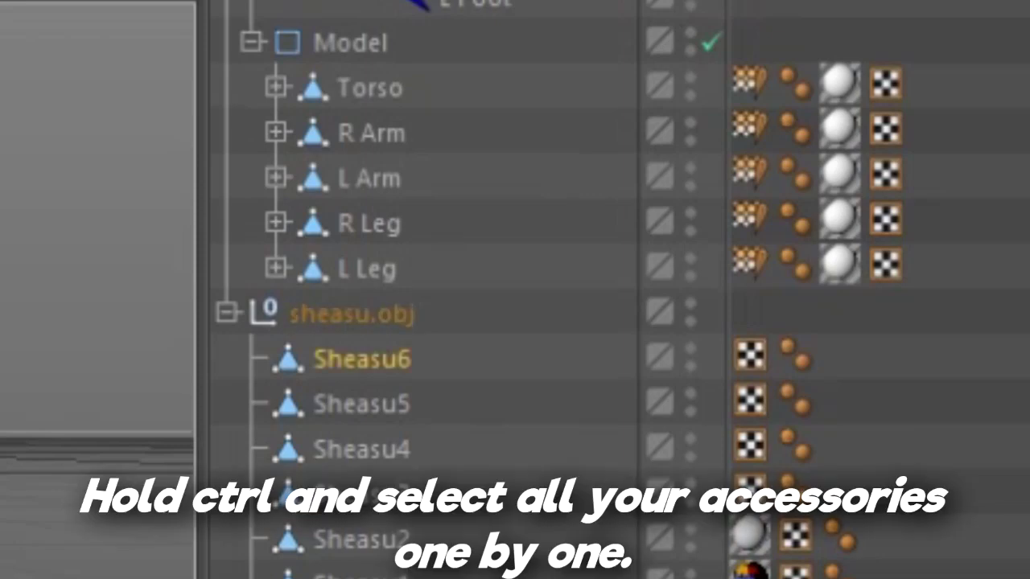
ctrl+click(352, 314)
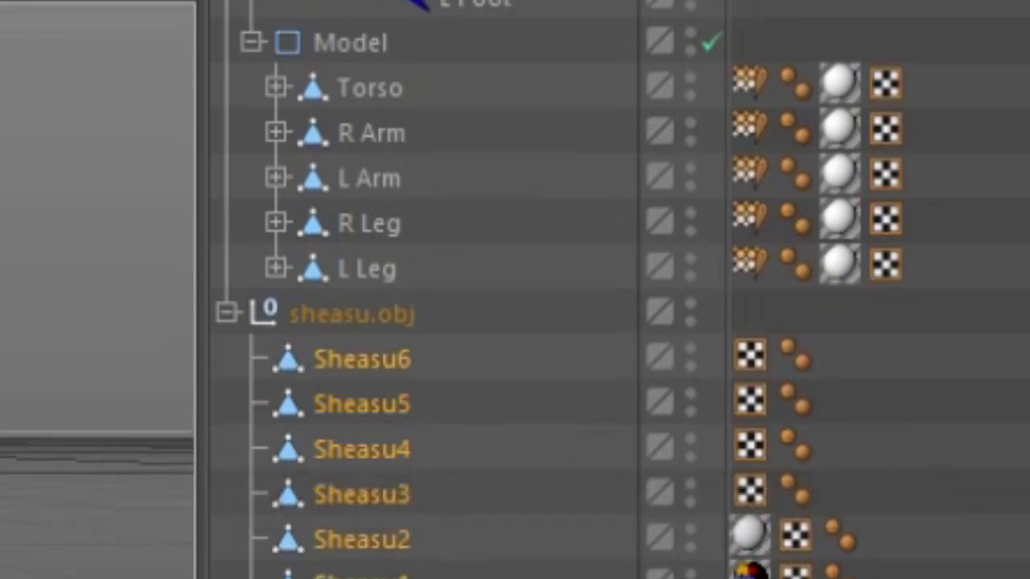
drag(361, 360, 354, 379)
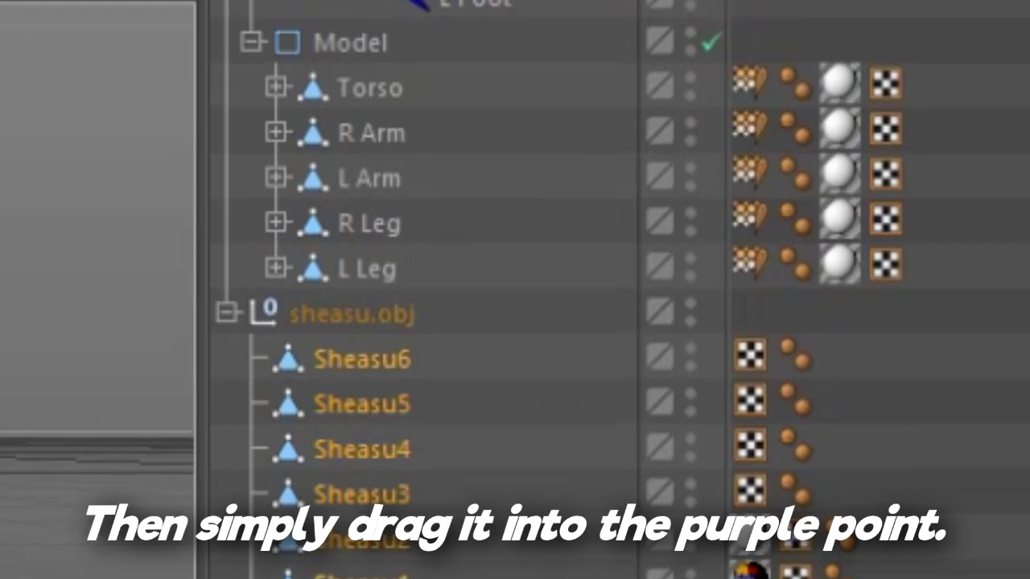
scroll(470, 290, up, 7)
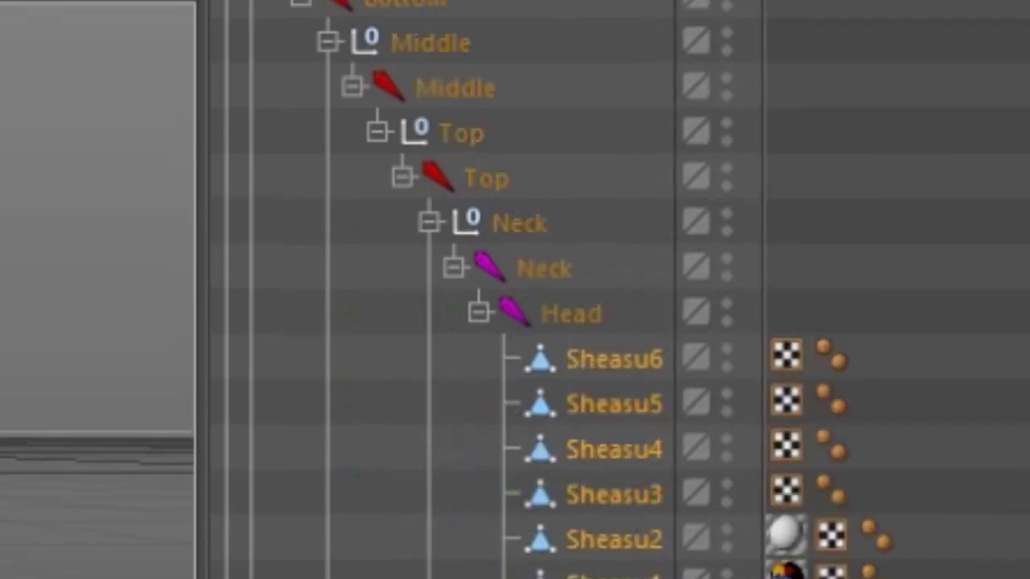
Copy the Head mesh's white Character Material texture tag onto Sheasu6, Sheasu5, Sheasu4 and Sheasu3.
scroll(483, 289, up, 3)
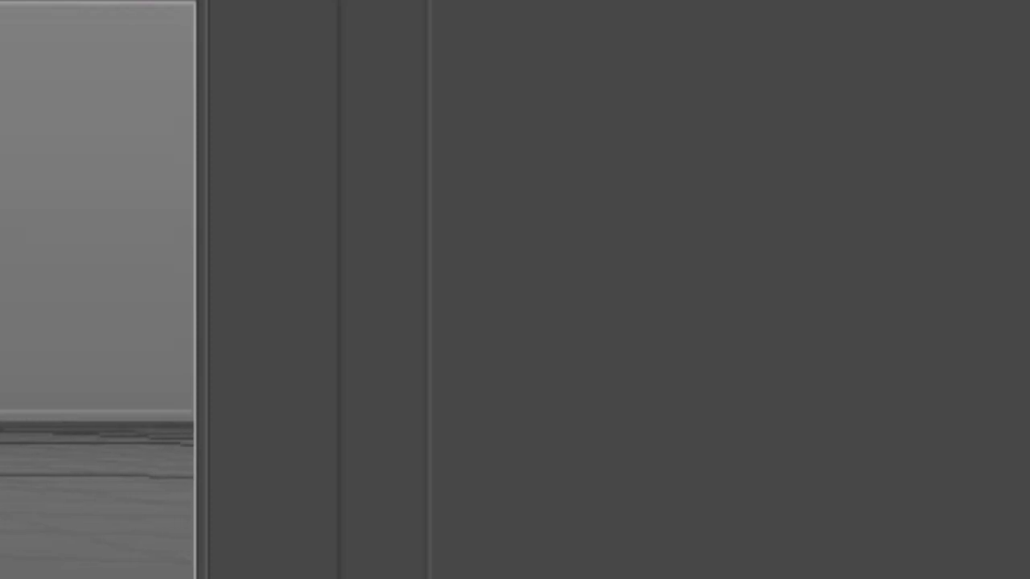
scroll(515, 306, down, 5)
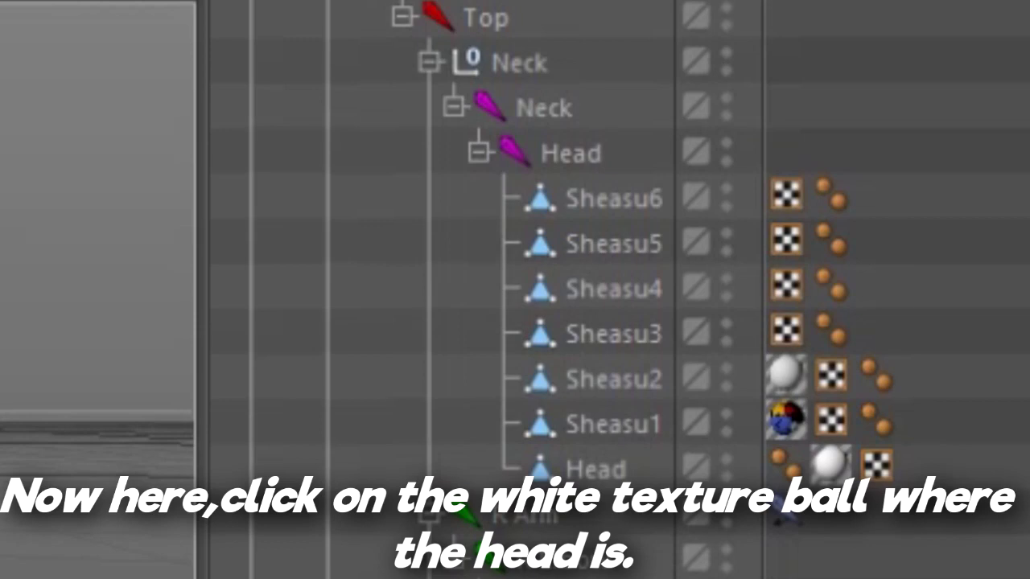
click(785, 375)
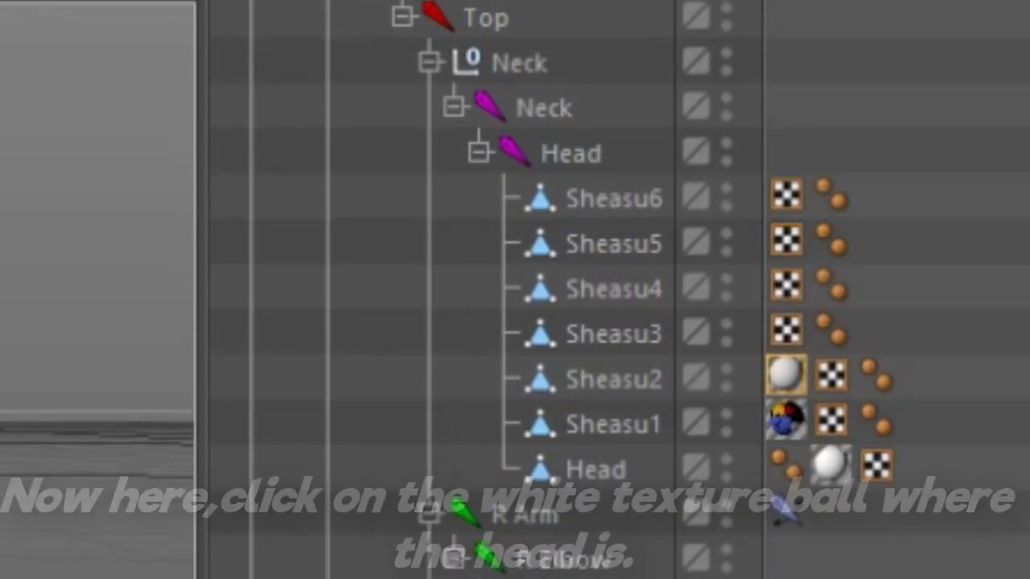
click(830, 464)
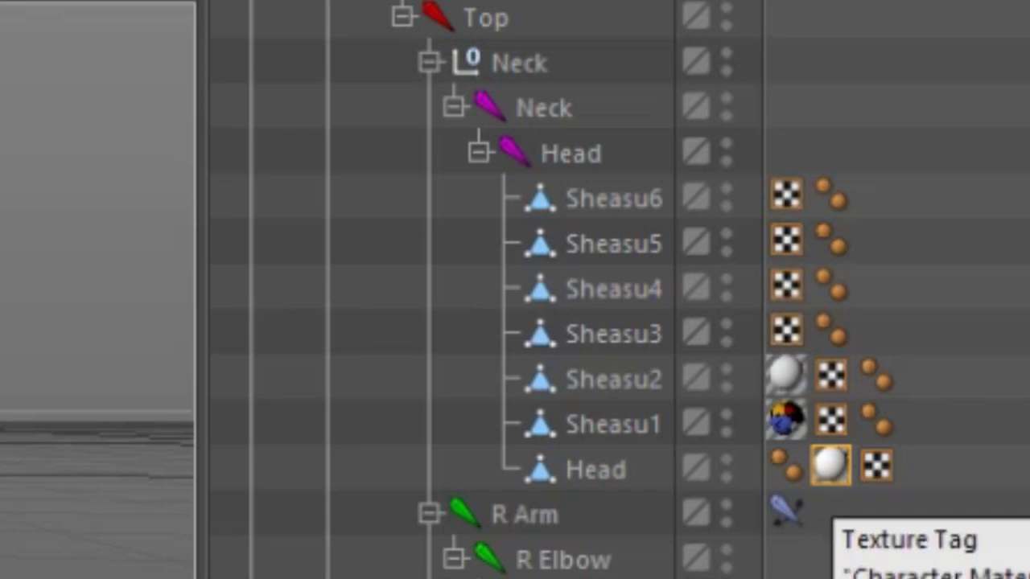
ctrl+drag(830, 465, 877, 194)
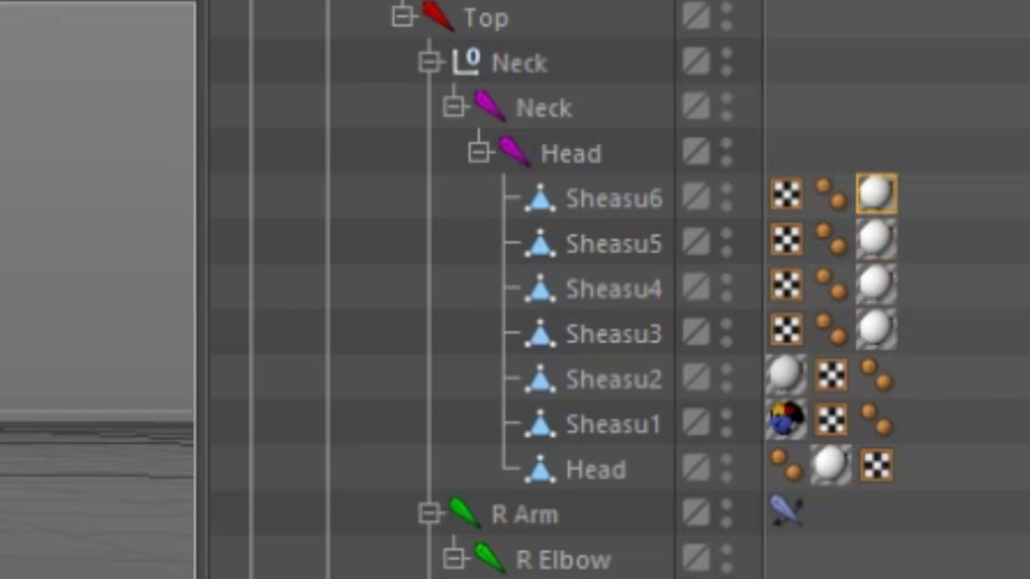
Subdivide Sheasu6 through Sheasu1 and the Head mesh together in Points mode, and return to Model mode.
click(583, 200)
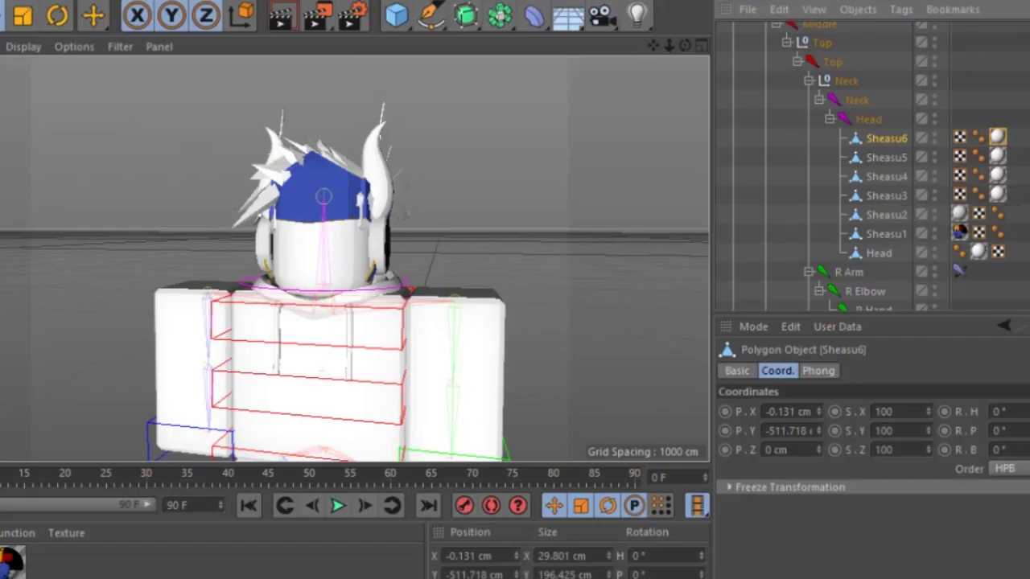
shift+click(879, 254)
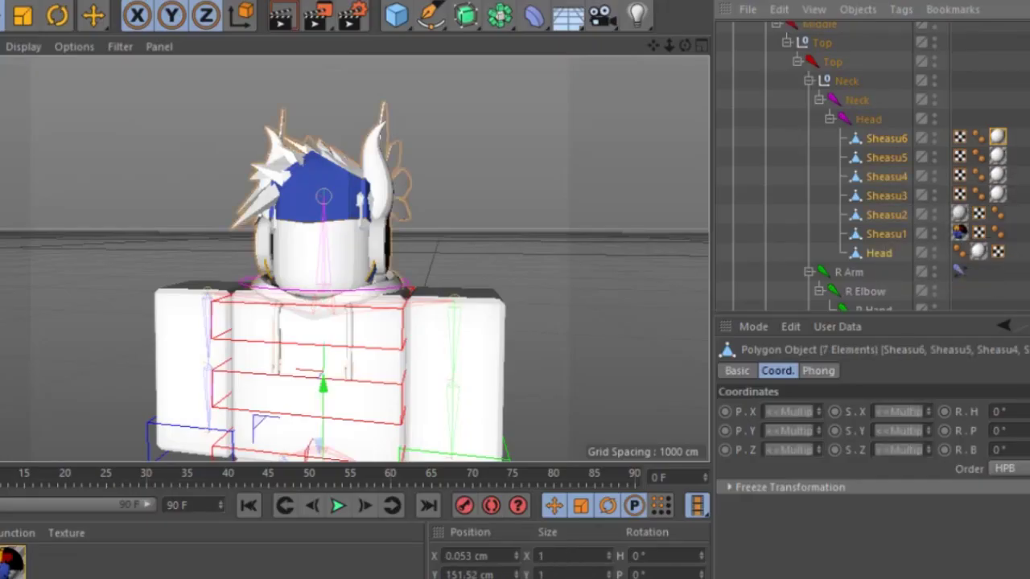
drag(685, 46, 660, 50)
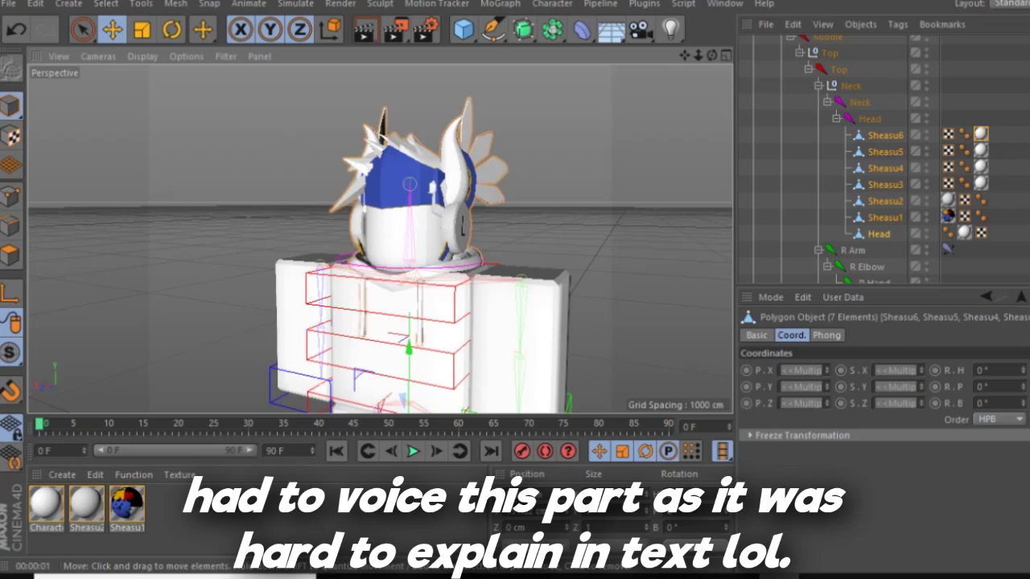
click(10, 196)
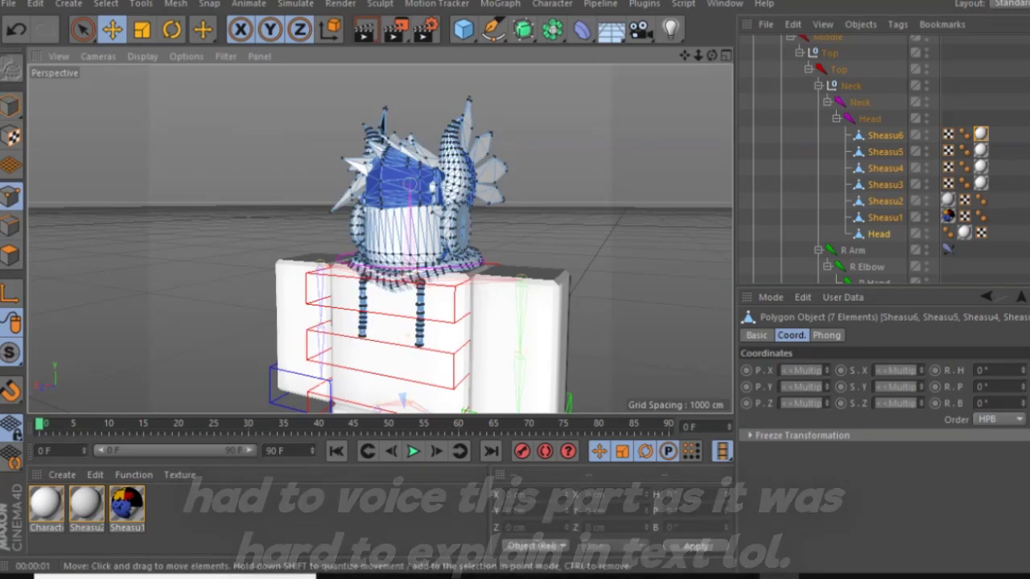
key(u)
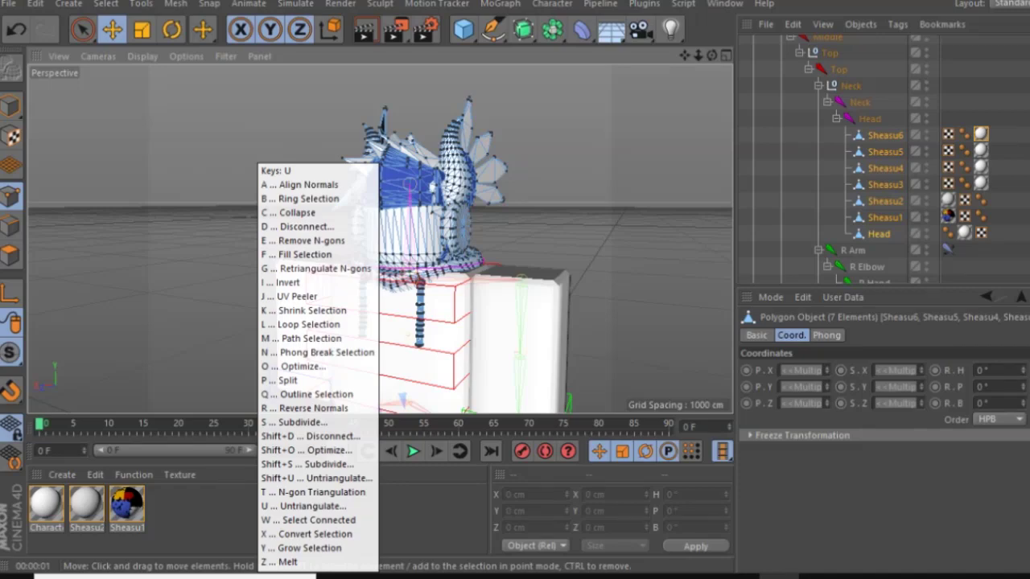
key(s)
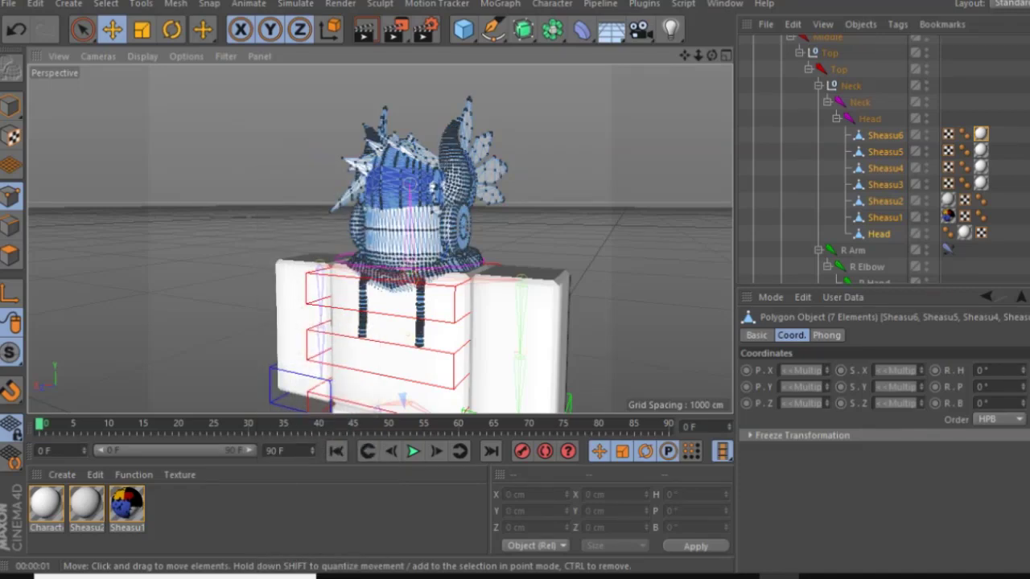
click(10, 106)
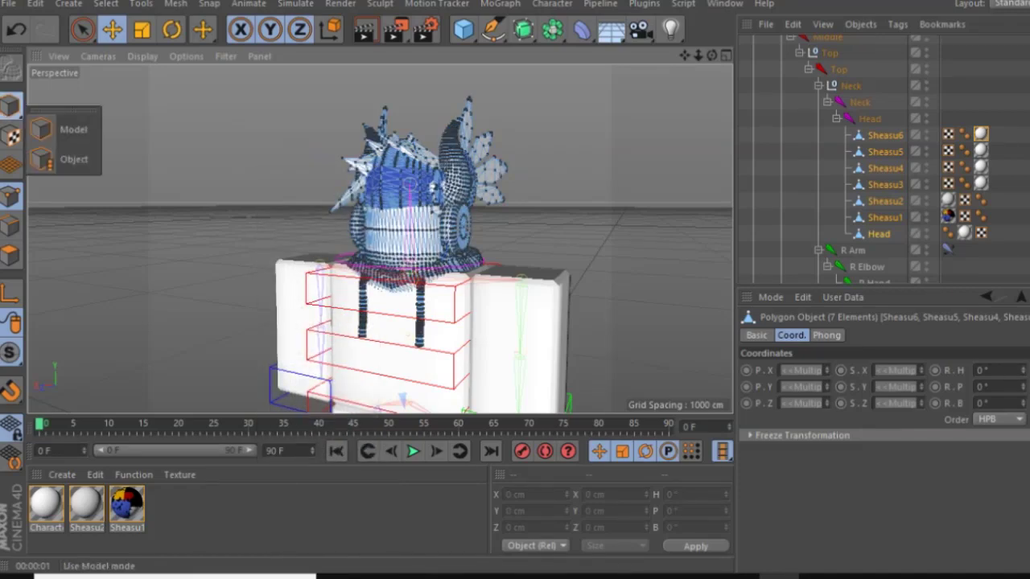
click(73, 129)
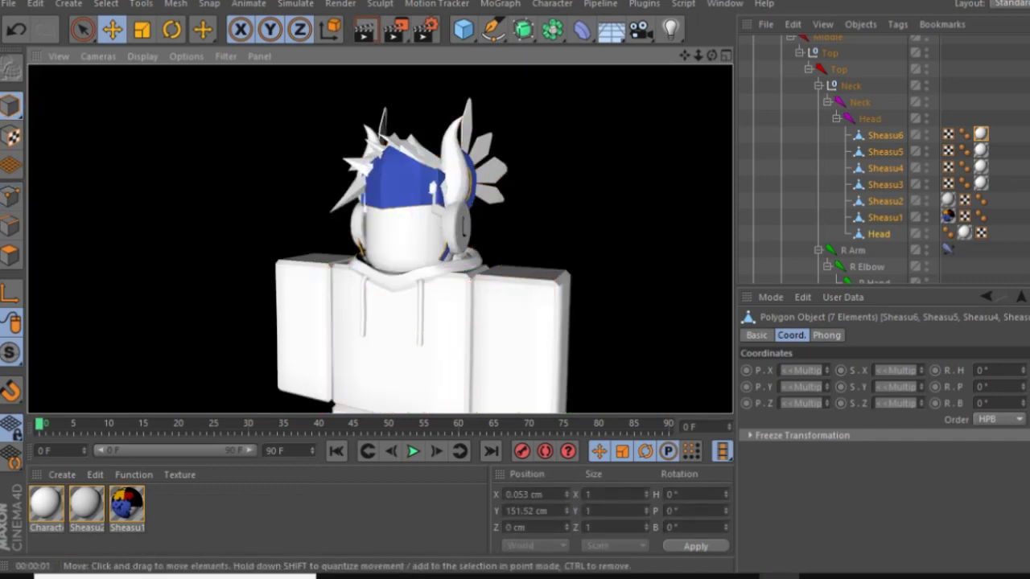
Optimize the Torso, R Arm, L Arm, R Leg and L Leg meshes in Points mode, and return to Model mode.
drag(684, 56, 684, 0)
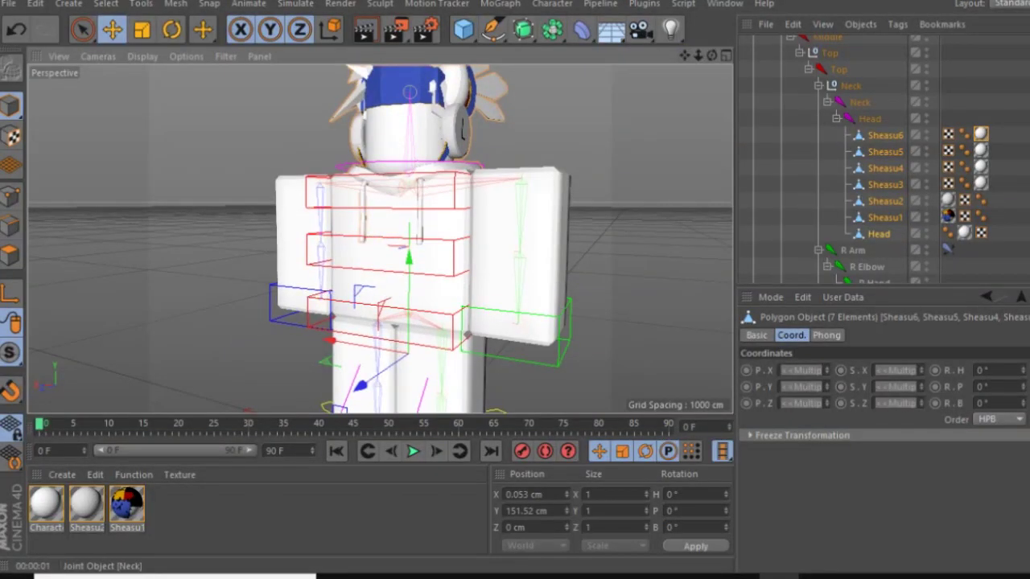
click(837, 119)
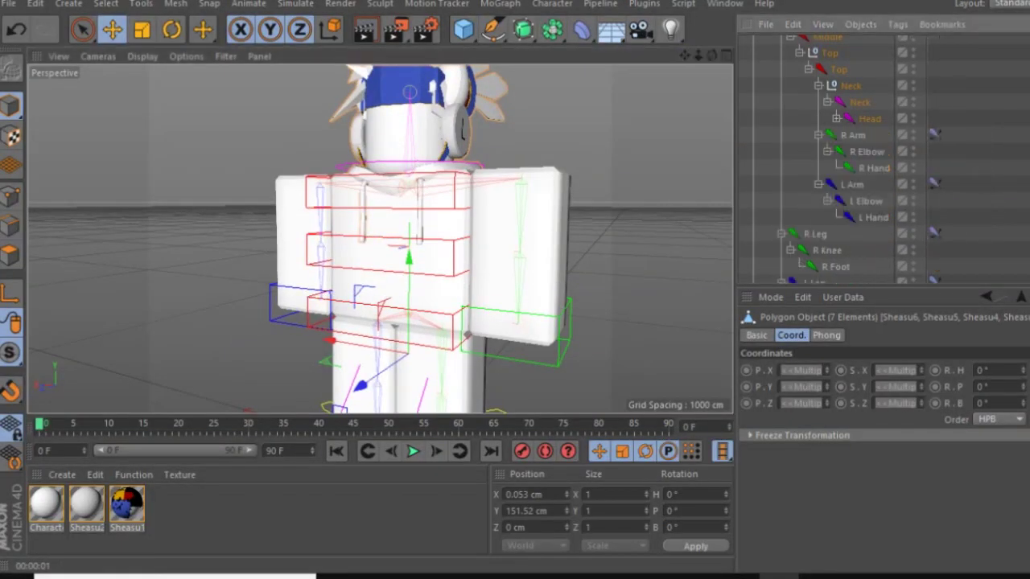
scroll(804, 233, down, 5)
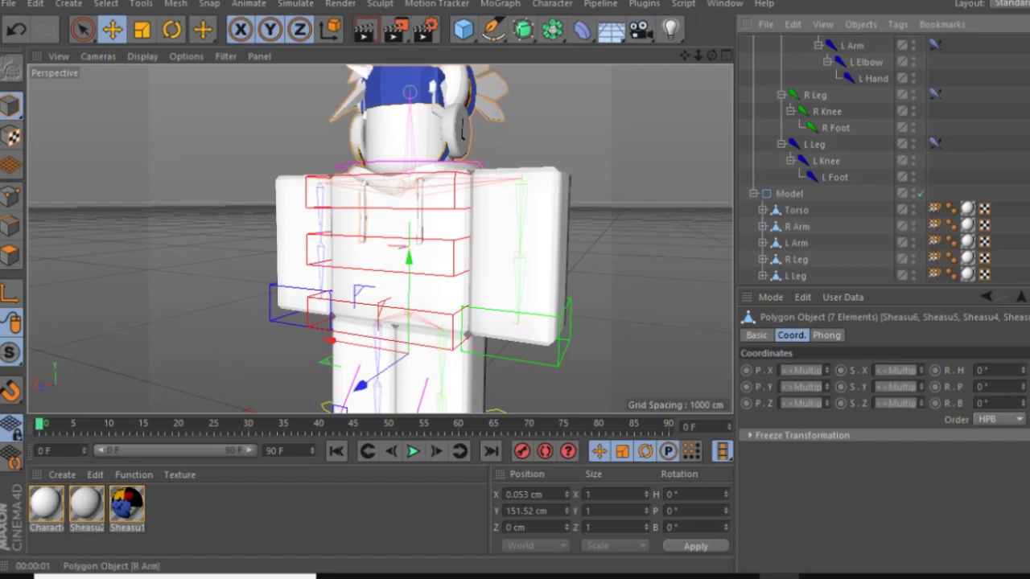
click(797, 210)
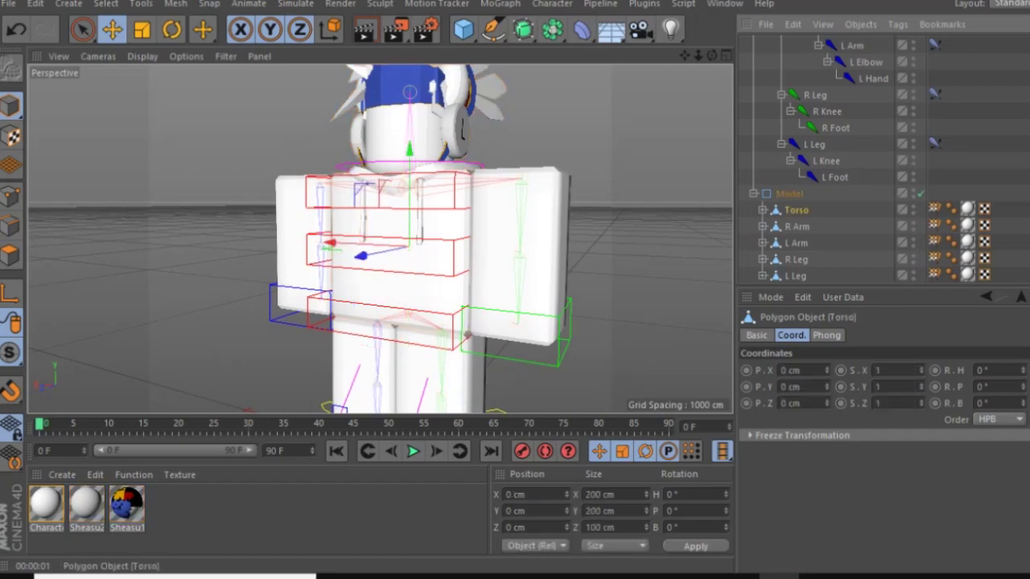
shift+click(796, 276)
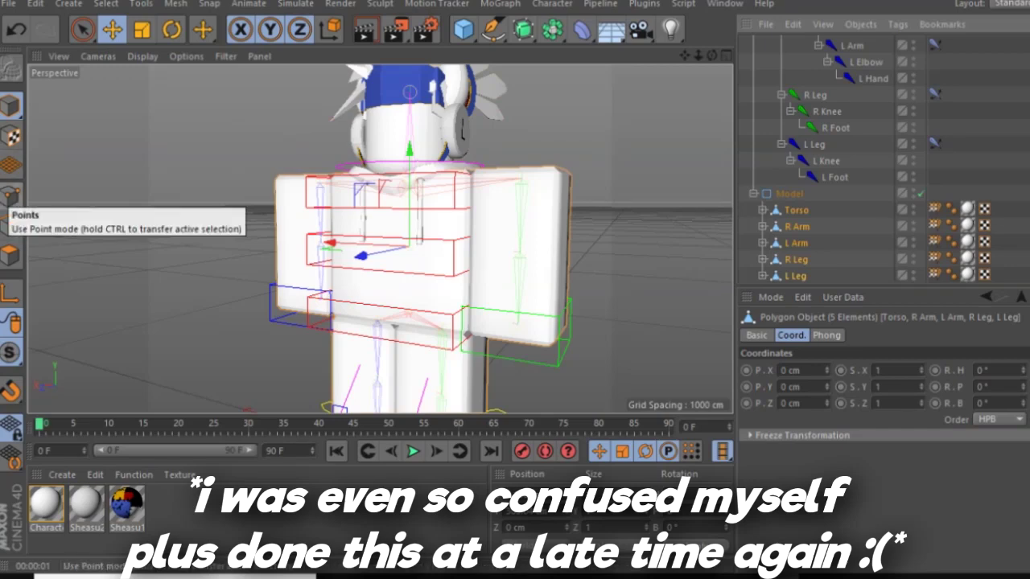
click(11, 196)
right_click(216, 138)
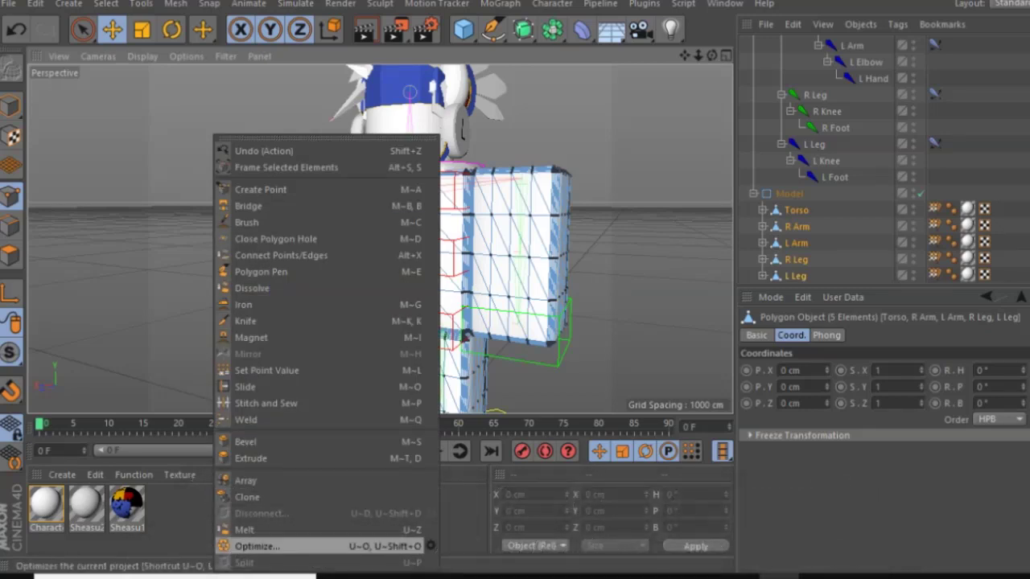
click(257, 546)
drag(10, 105, 65, 128)
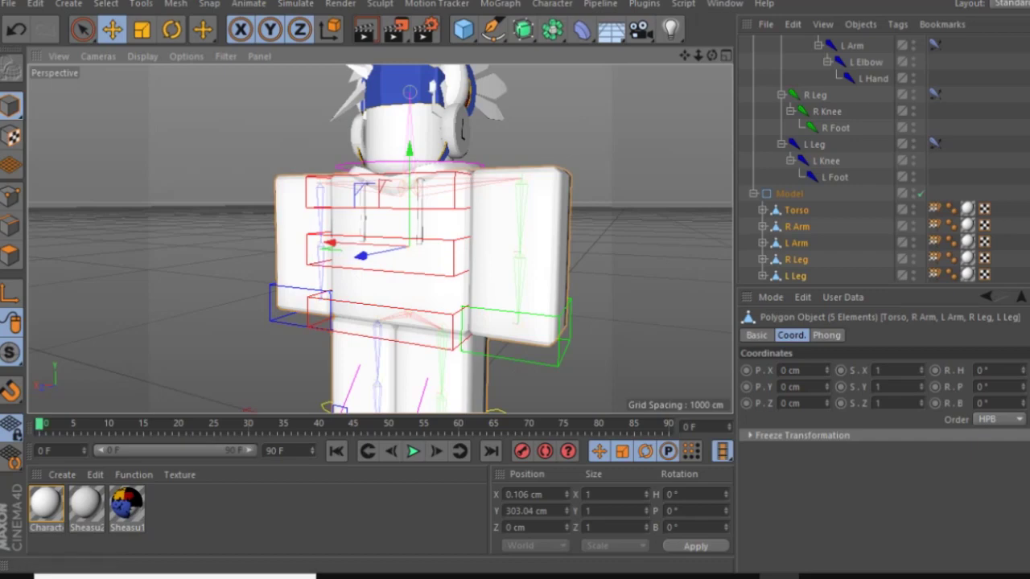
Collapse the Bones hierarchy and the whole Rig in the object list.
scroll(837, 161, up, 7)
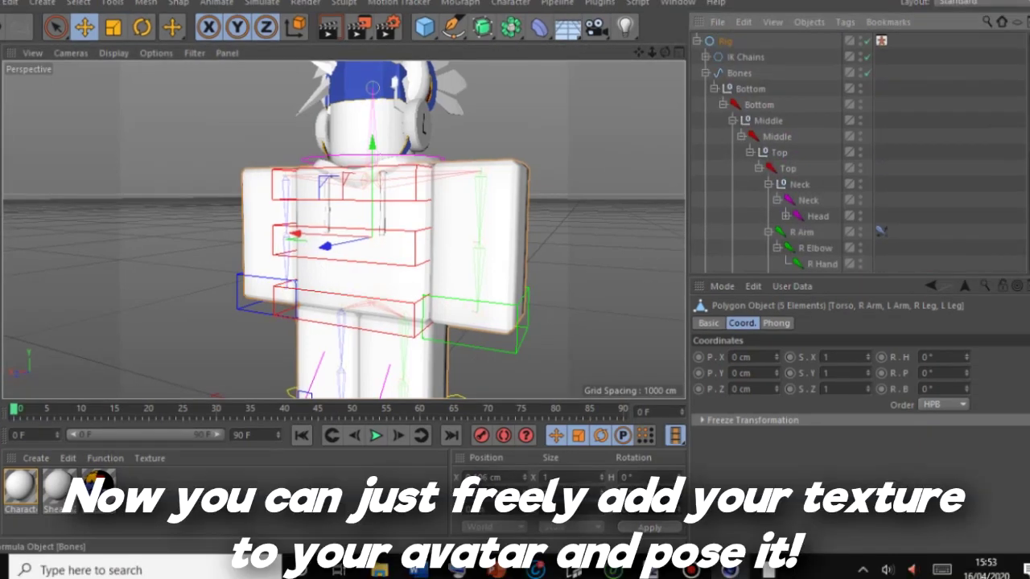
click(705, 73)
click(705, 89)
click(697, 41)
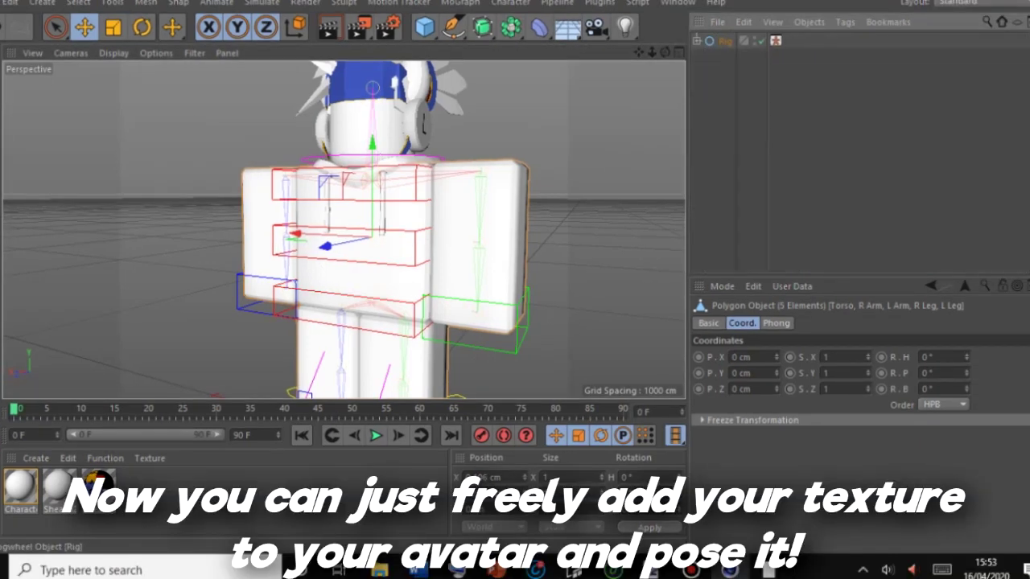
Open the Character Material for editing and turn off its Reflectance channel.
double_click(20, 486)
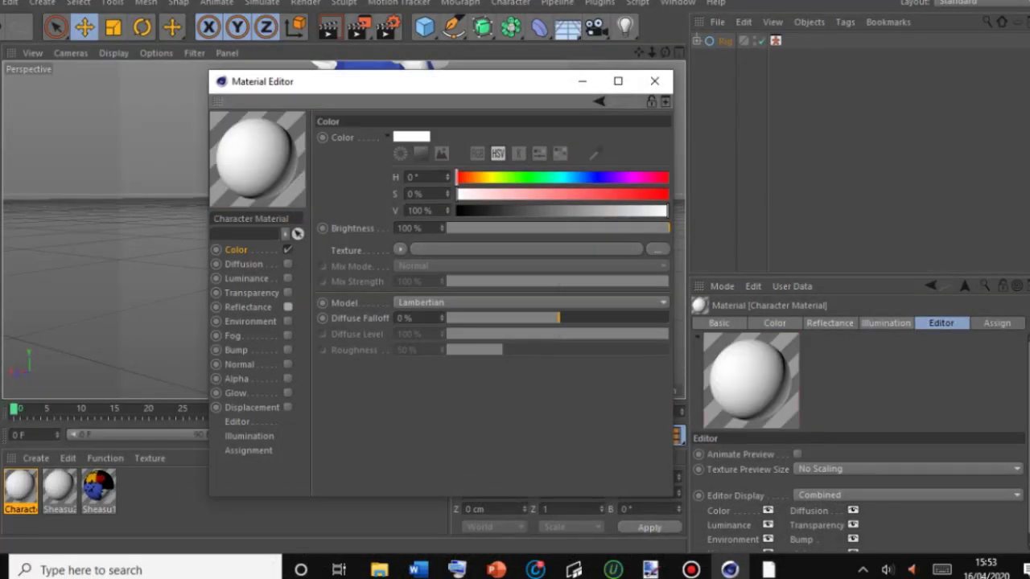
click(288, 308)
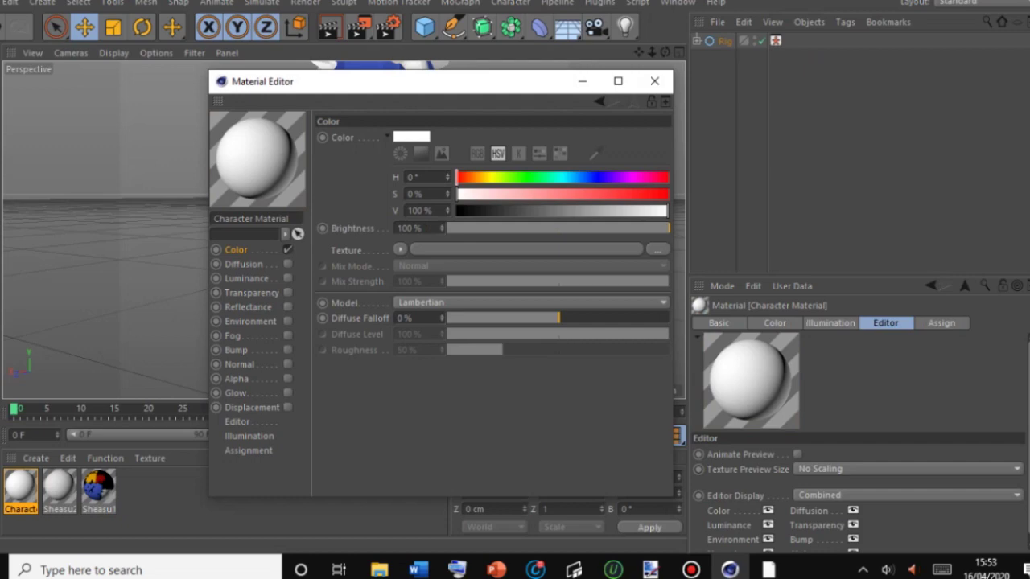
Load Sheasu3Tex as the Character Material's color texture without copying it to the project location, and close the Material Editor.
click(657, 249)
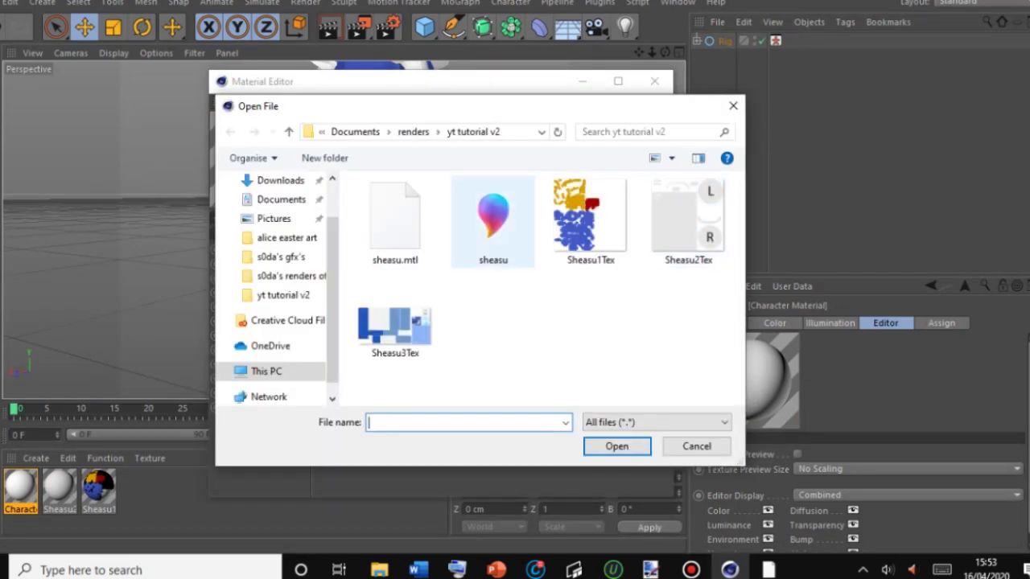
click(395, 323)
click(617, 447)
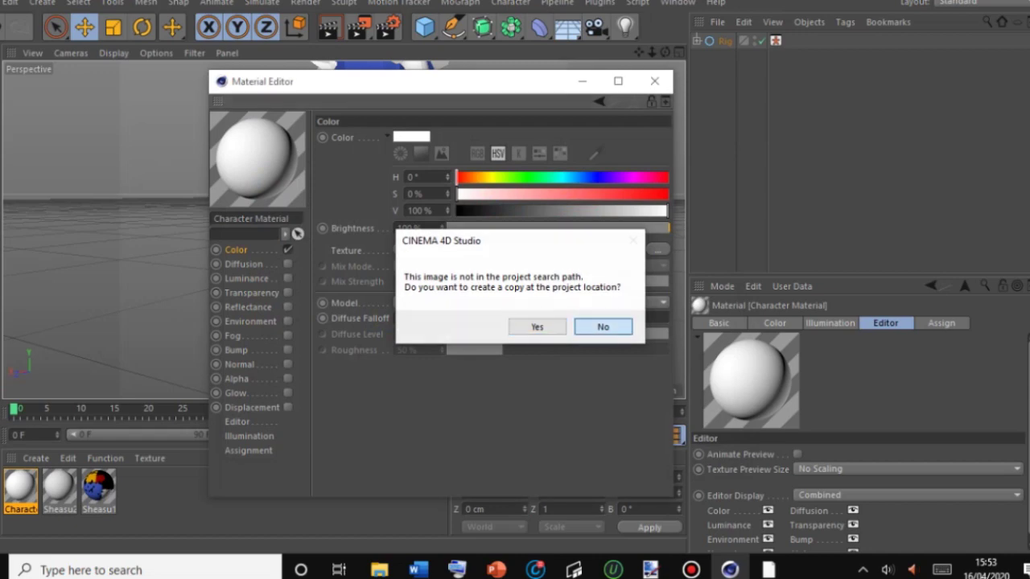
click(603, 326)
click(655, 81)
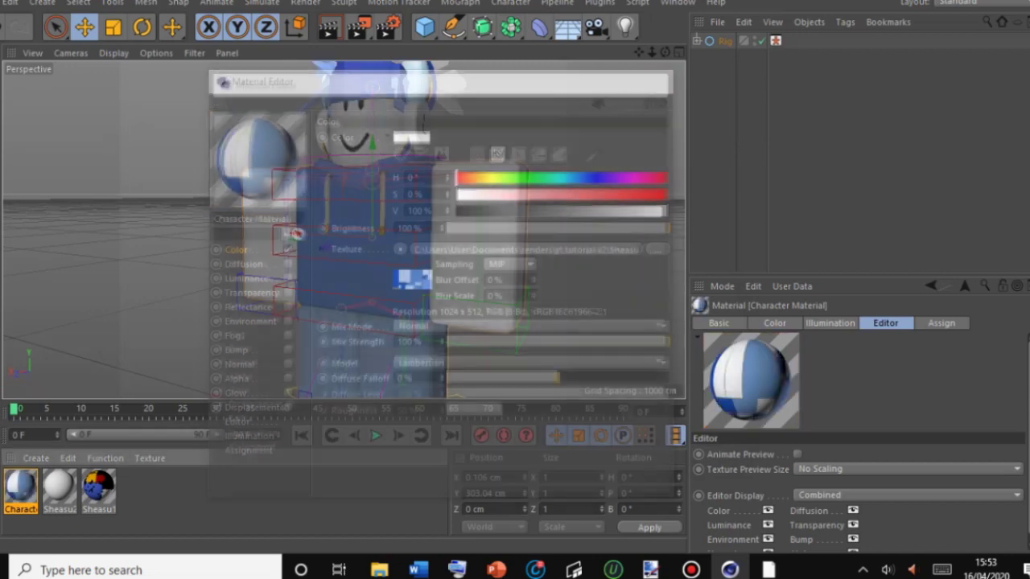
Raise the L Hand Goal controller about 5.6 cm and shift it outward so the character's left arm bends slightly.
drag(666, 53, 632, 56)
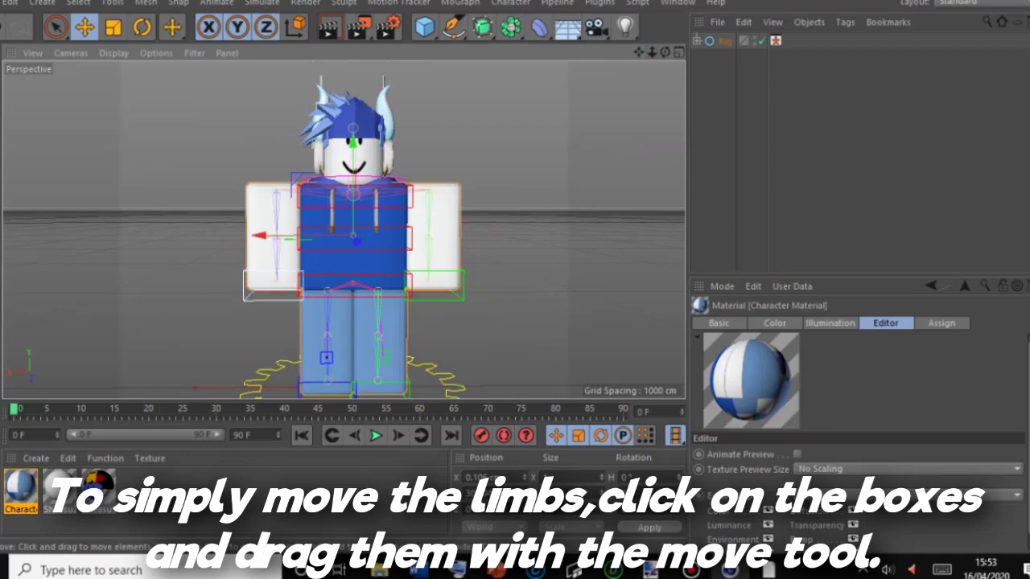
click(245, 283)
drag(652, 52, 688, 49)
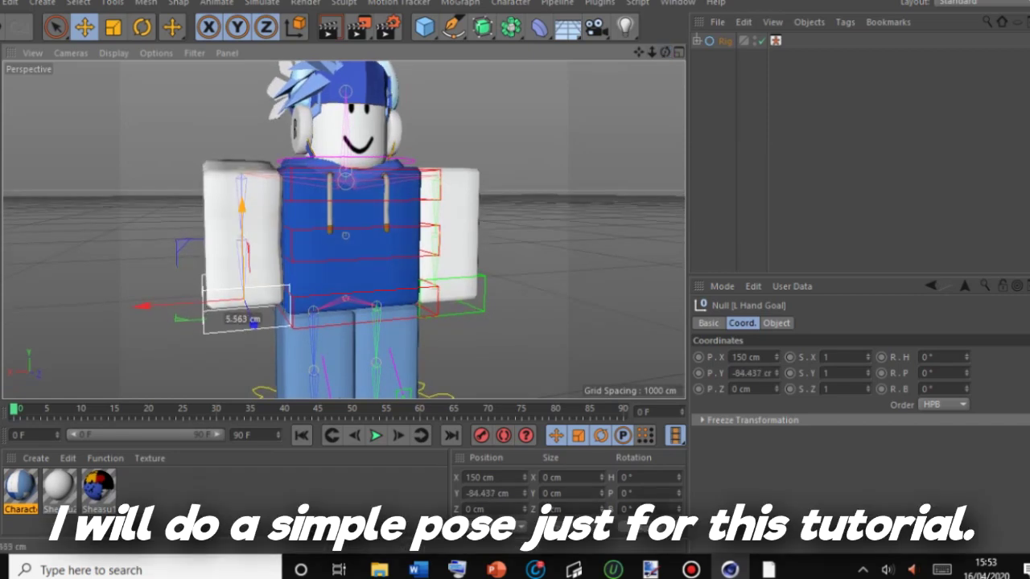
drag(254, 325, 253, 331)
drag(165, 308, 149, 306)
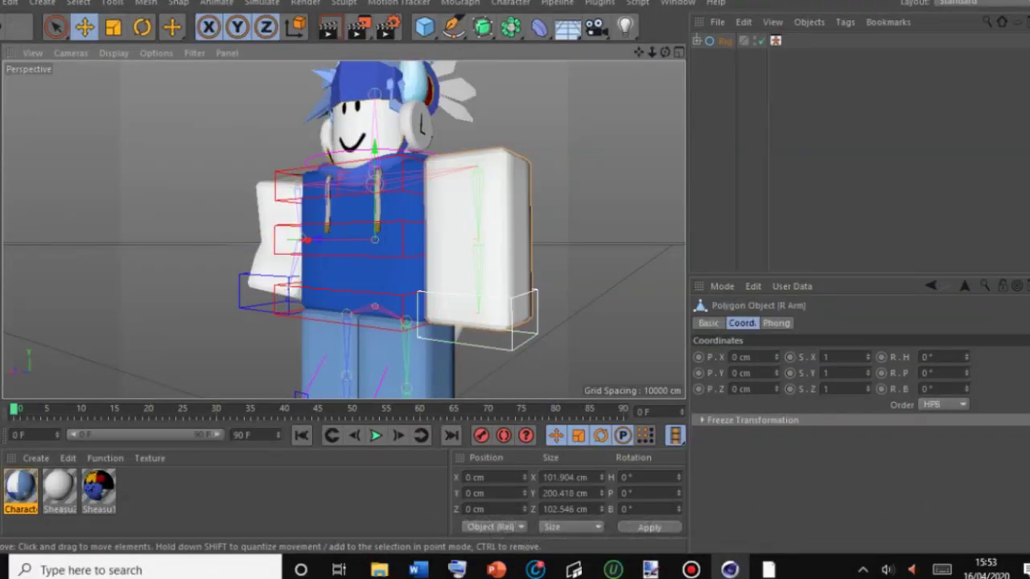
Move the R Hand Goal controller up and outward to about X -169 cm, Y -86 cm.
click(478, 346)
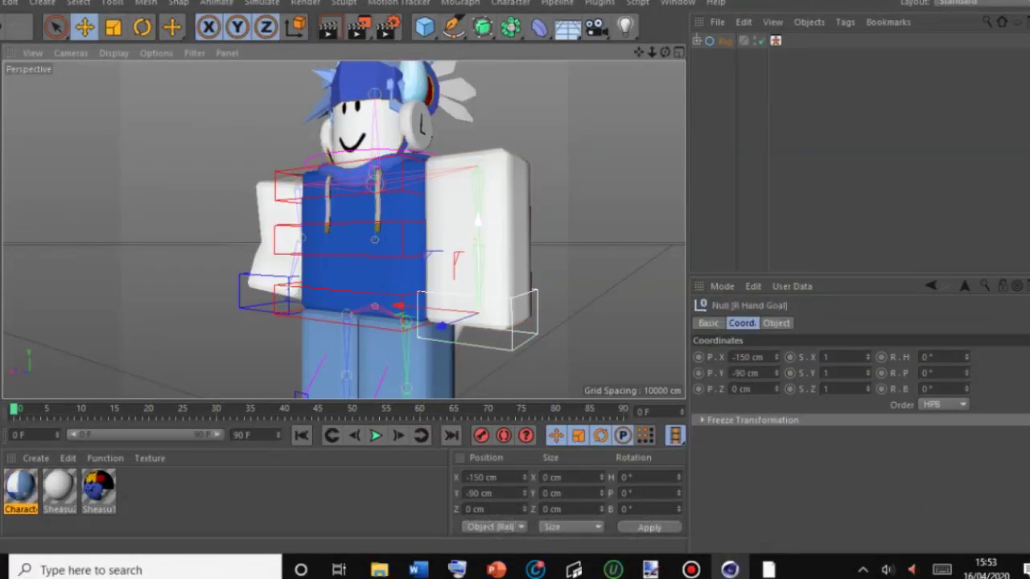
drag(478, 223, 478, 217)
drag(397, 301, 460, 324)
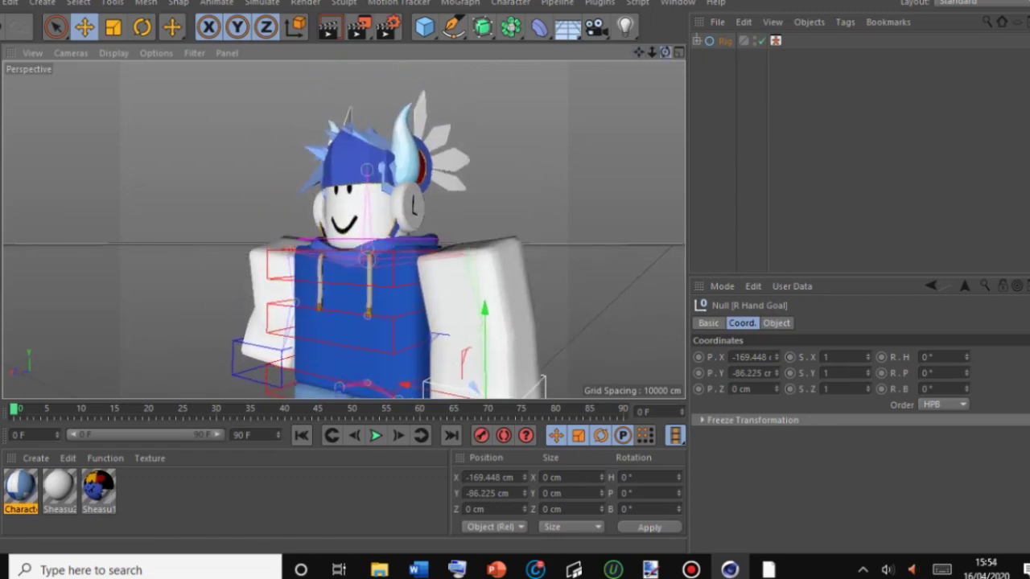
Rotate the Neck null to about H 4° and P 2.8° to tilt the head, and clear the selection.
alt+drag(344, 230, 471, 241)
scroll(344, 230, up, 5)
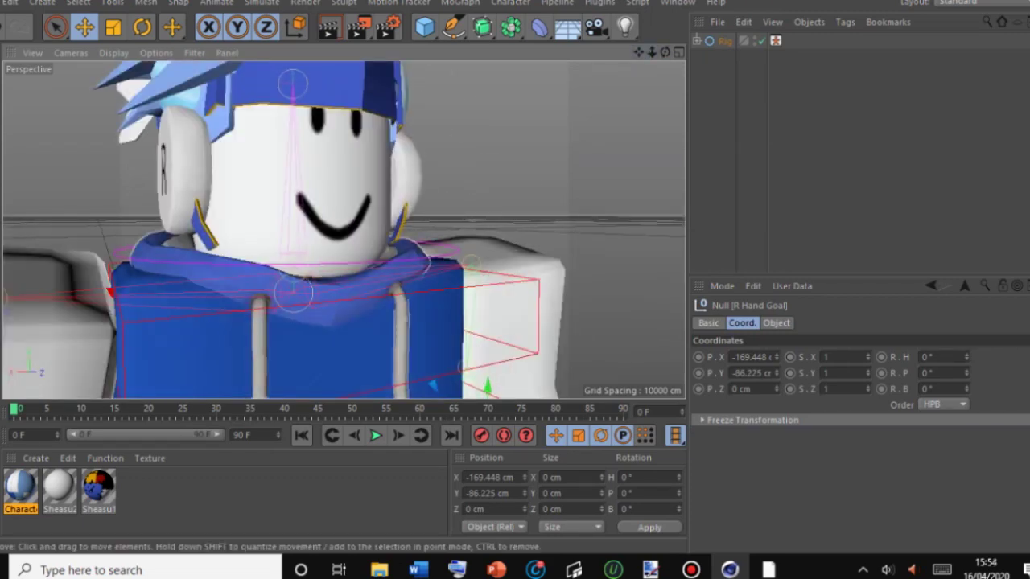
click(342, 286)
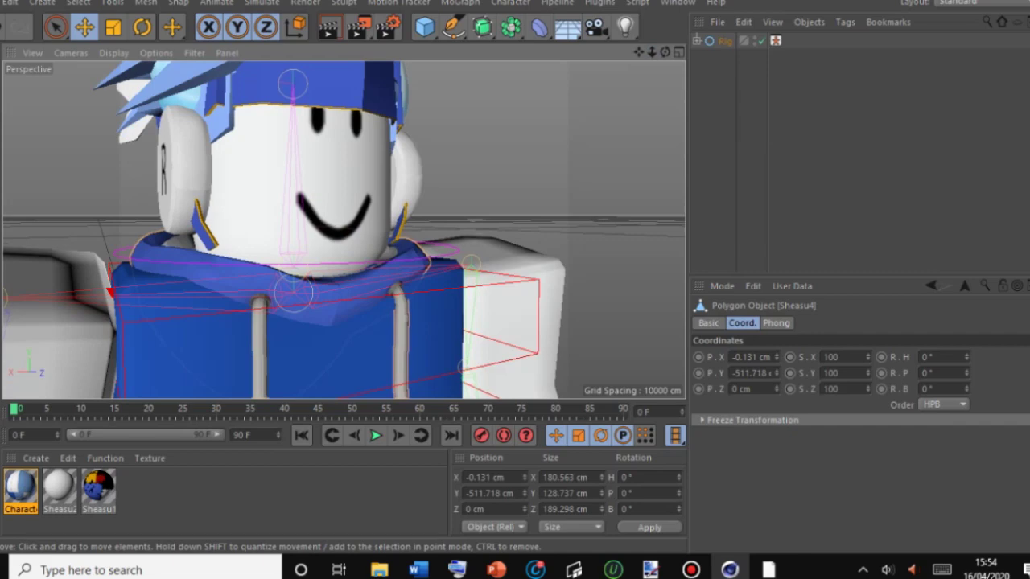
scroll(344, 230, up, 5)
click(523, 352)
scroll(344, 230, down, 8)
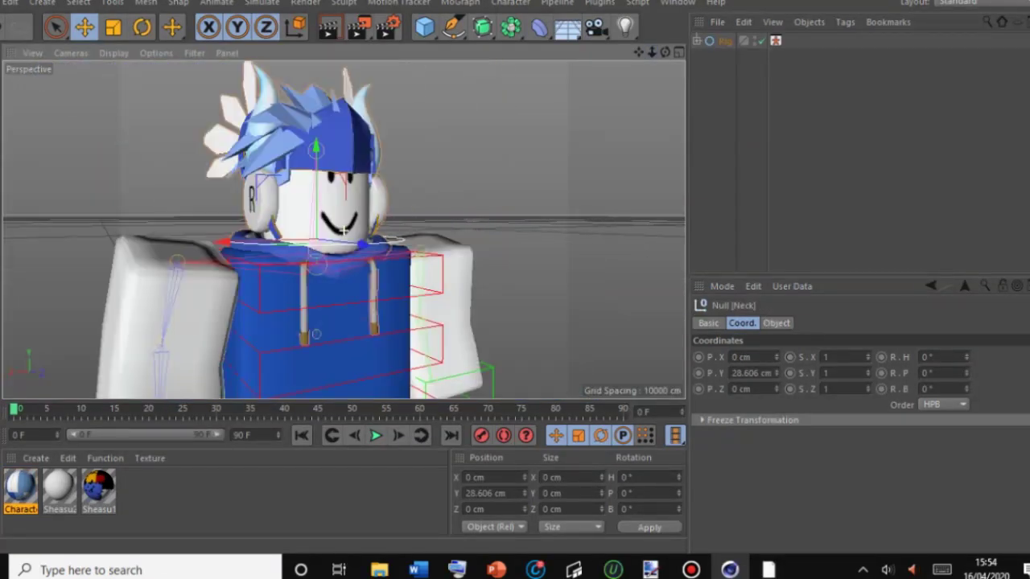
click(142, 27)
drag(315, 244, 342, 198)
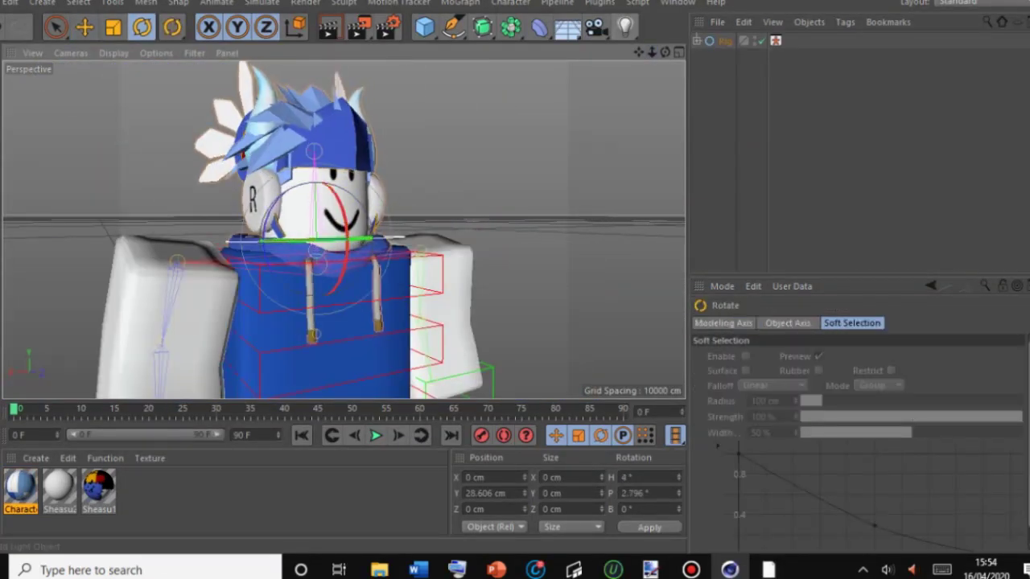
drag(652, 52, 588, 72)
mouse_move(638, 52)
mouse_down()
mouse_move(685, 1)
mouse_move(652, 64)
mouse_up()
drag(370, 129, 418, 153)
click(539, 121)
Merge the lightroomv4.c4d file into the current scene.
drag(639, 53, 596, 60)
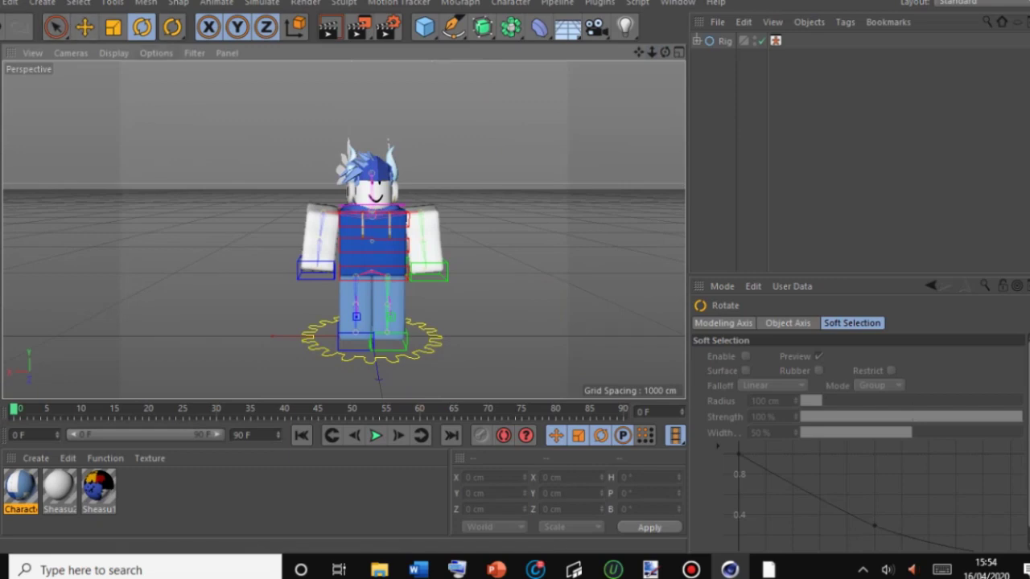
click(0, 2)
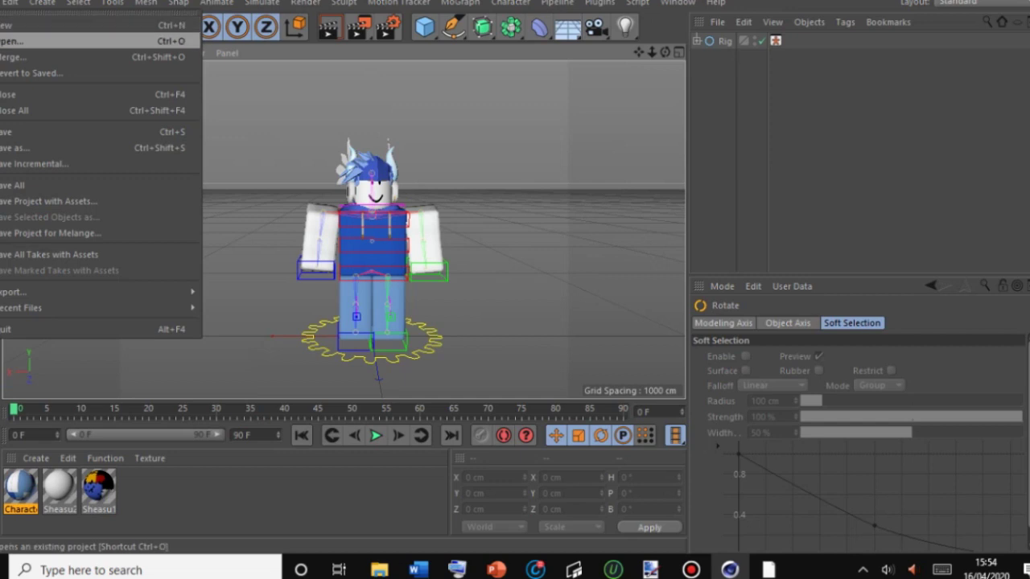
click(13, 58)
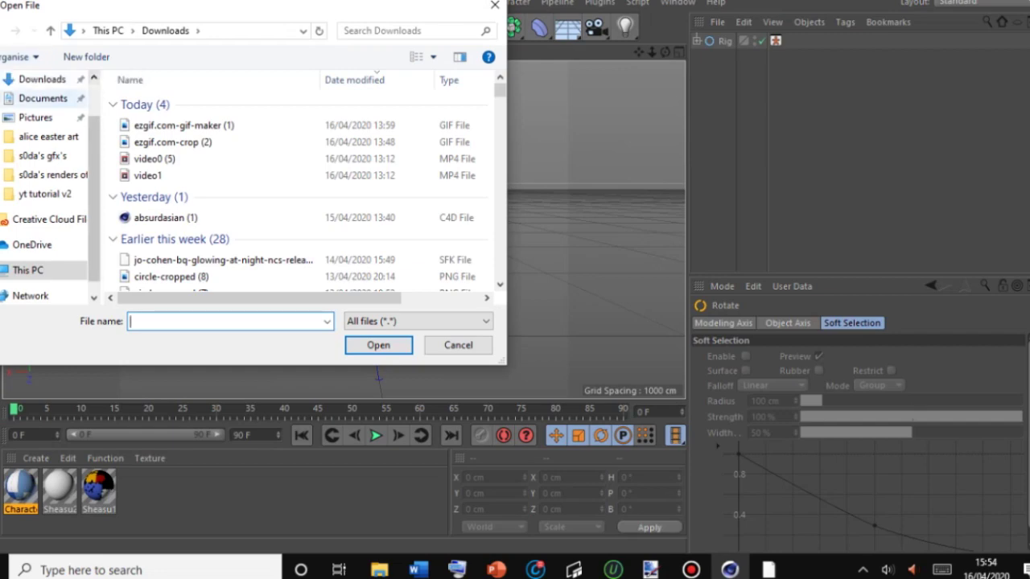
text(light)
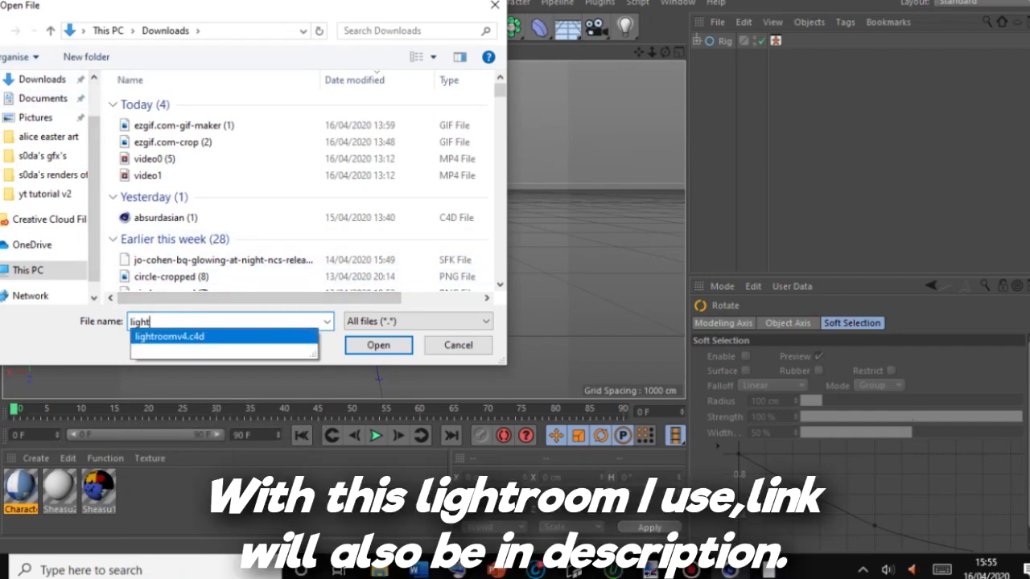
click(170, 338)
key(Return)
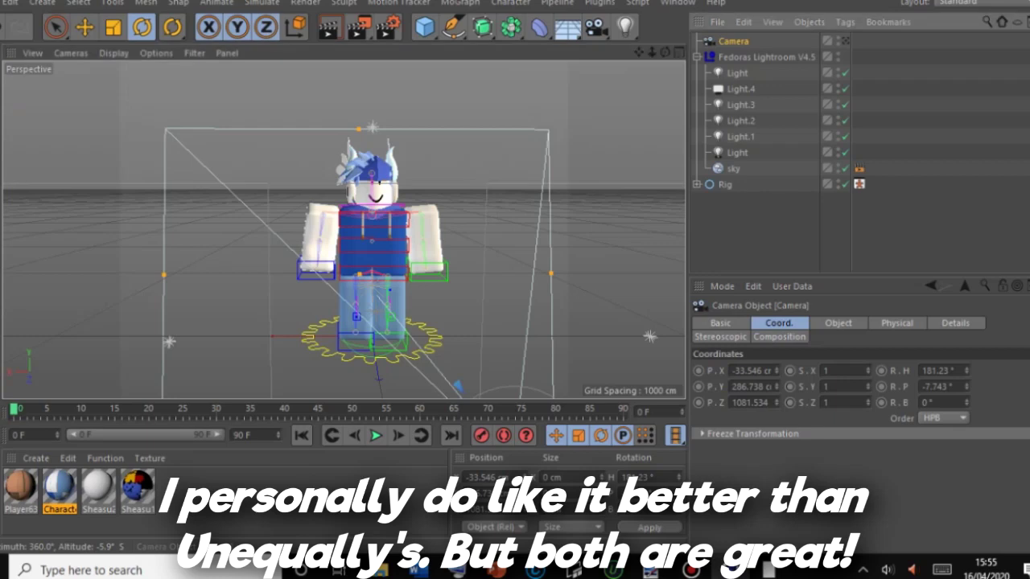
Move the Fedoras Lightroom V4.5 group to about X -466 cm, Y 412 cm, Z 649 cm.
drag(666, 52, 592, 55)
click(766, 57)
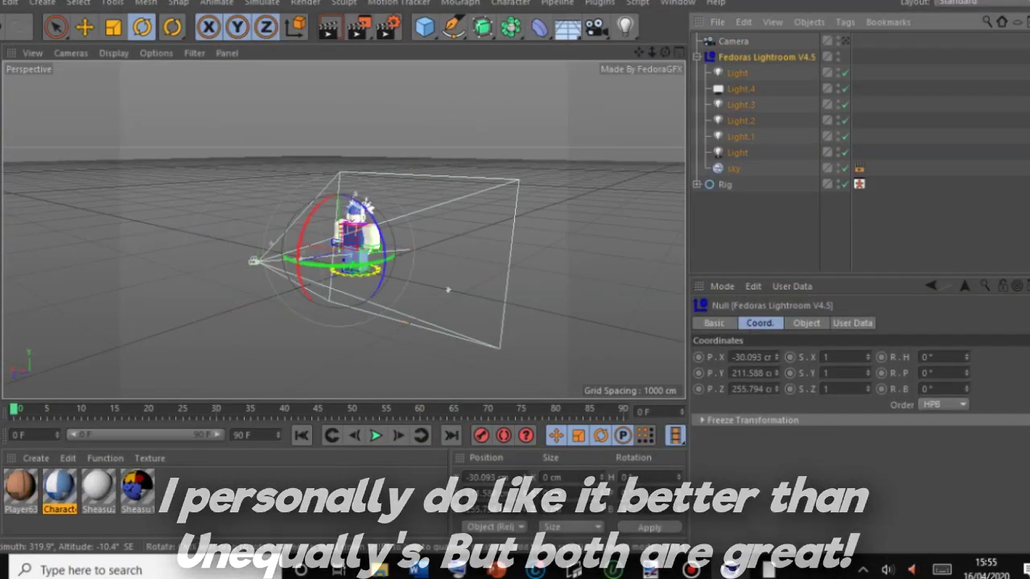
click(84, 28)
drag(263, 269, 187, 291)
drag(268, 176, 267, 137)
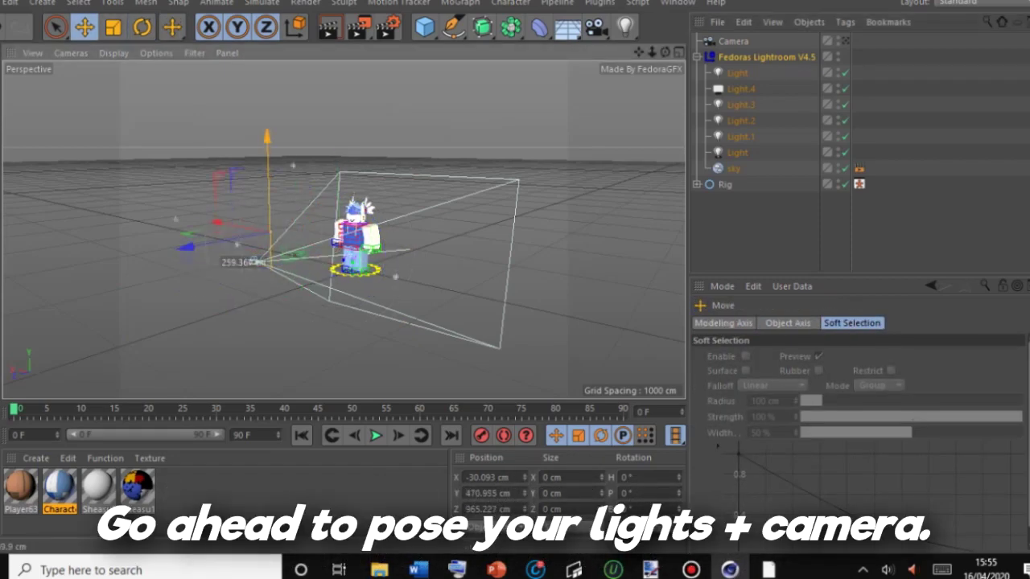
drag(253, 259, 256, 264)
drag(187, 258, 287, 232)
Look through the Camera and adjust its framing of the character.
click(845, 41)
drag(639, 52, 692, 49)
scroll(342, 231, down, 5)
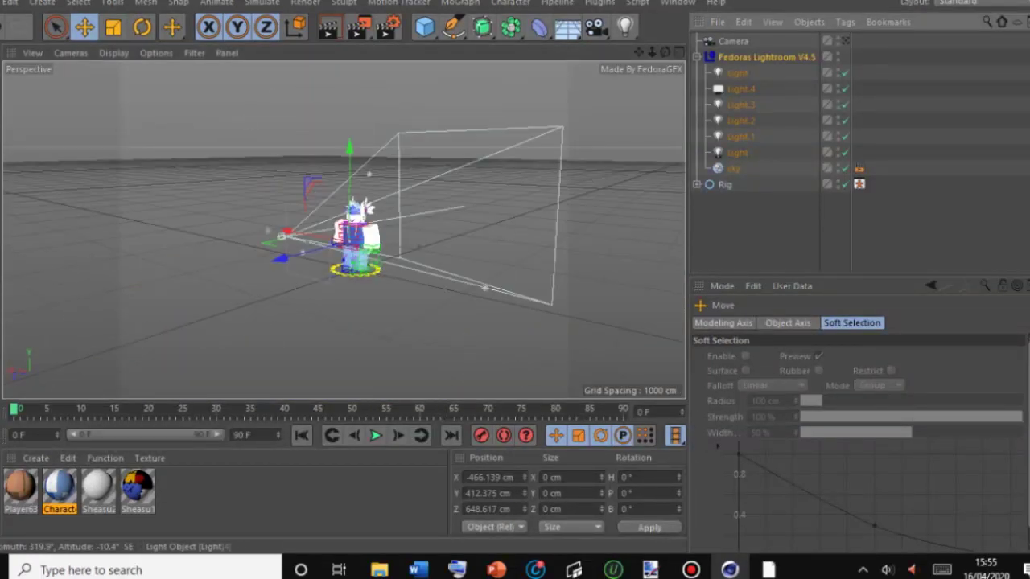
Select the first Light together with Light.3 and reposition them both around the character.
click(737, 72)
ctrl+click(741, 105)
drag(303, 211, 122, 223)
drag(270, 226, 288, 232)
drag(139, 235, 85, 241)
Move Light.2 to about X -852 cm, Y -212 cm, Z -3836 cm and check the lighting through the Camera.
click(740, 120)
drag(557, 251, 331, 217)
click(845, 41)
click(845, 41)
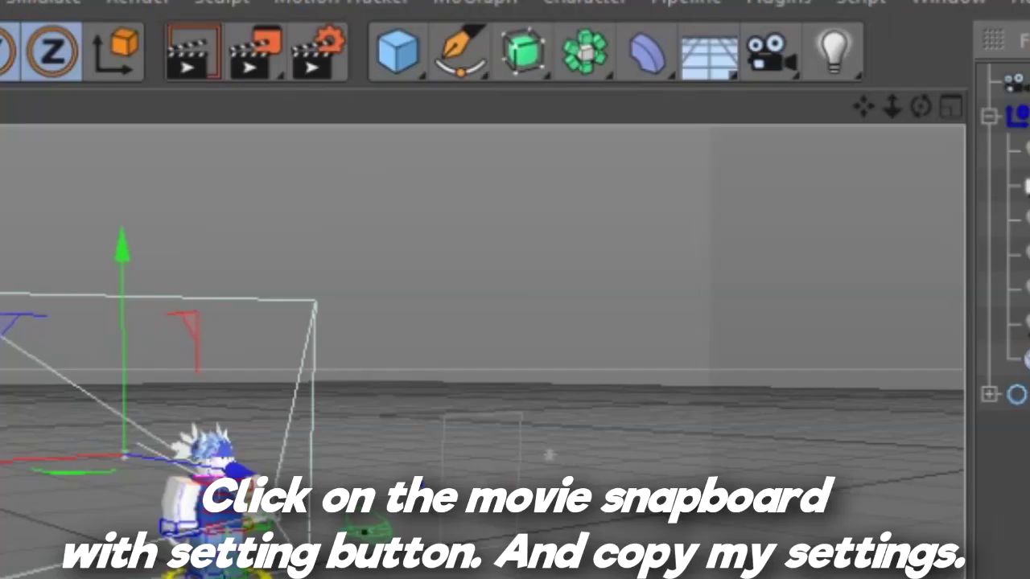
Set the render output to 1280 x 720 pixels and the save format to PNG with Alpha Channel enabled.
click(319, 53)
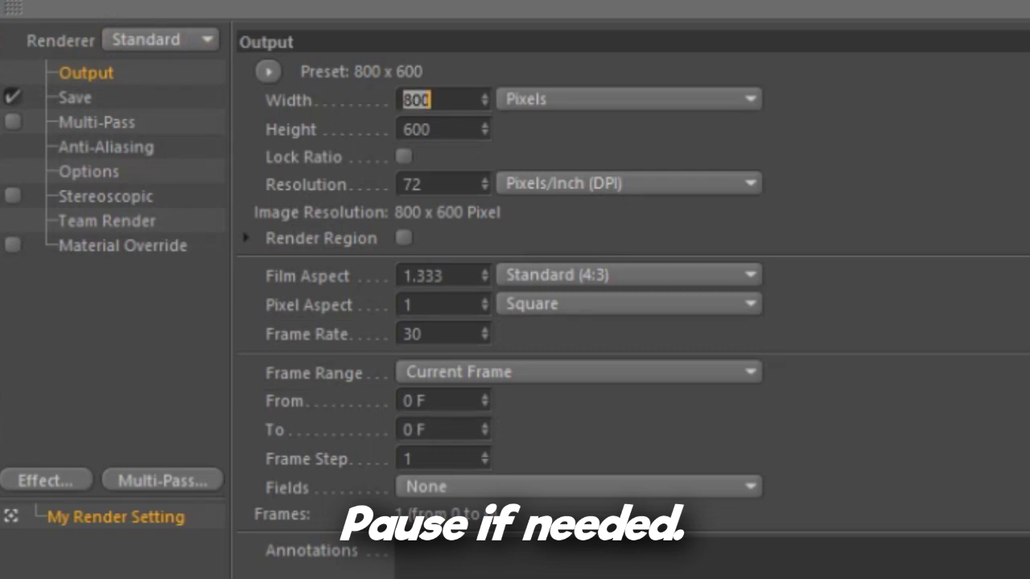
key(Return)
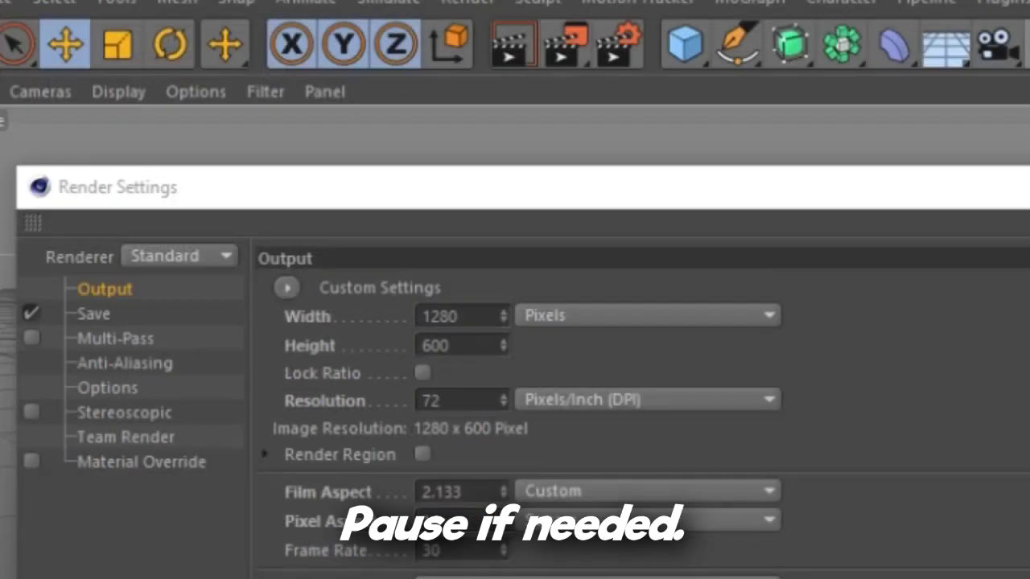
double_click(421, 99)
key(Tab)
text(720)
key(Return)
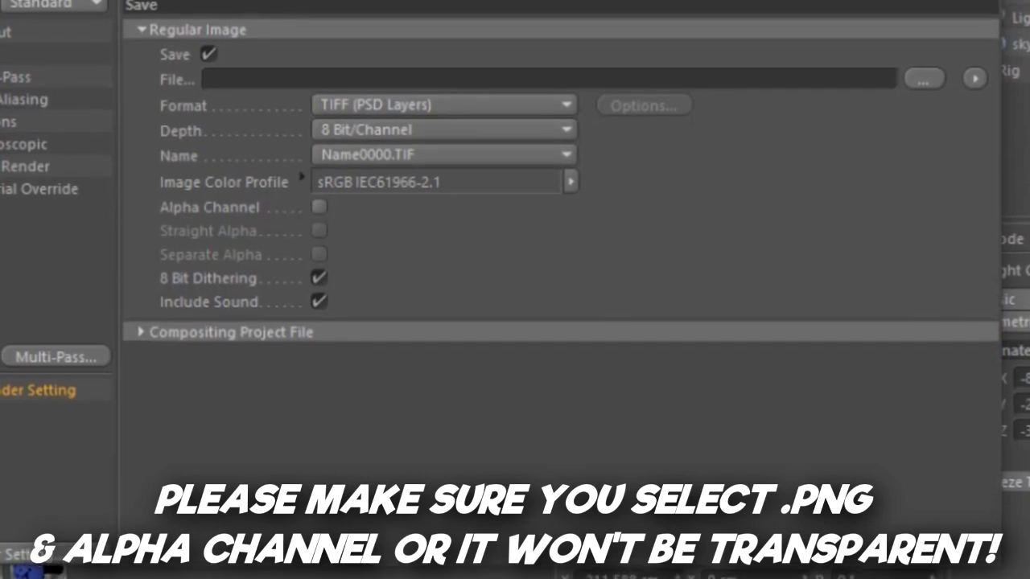
click(444, 122)
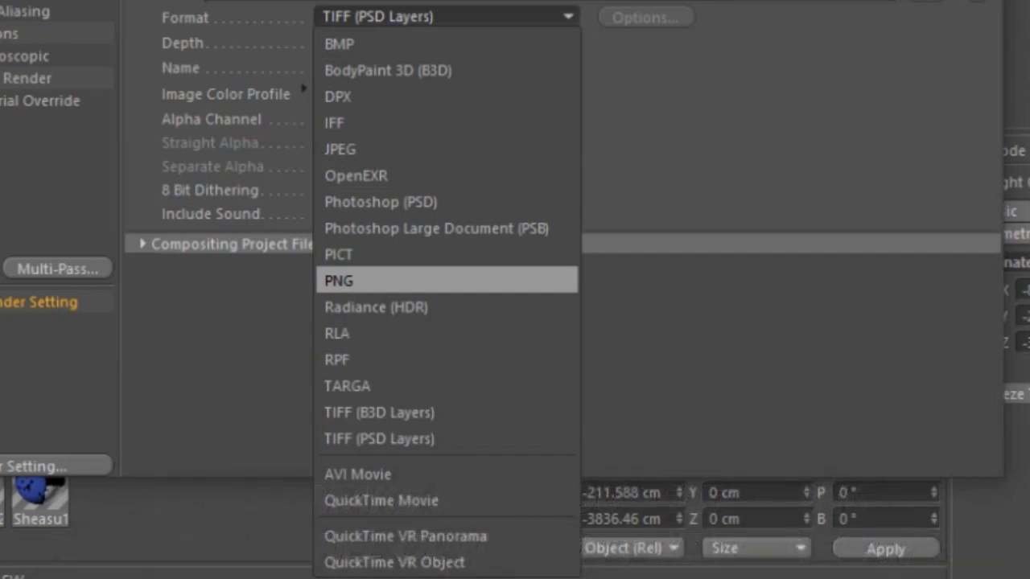
click(447, 280)
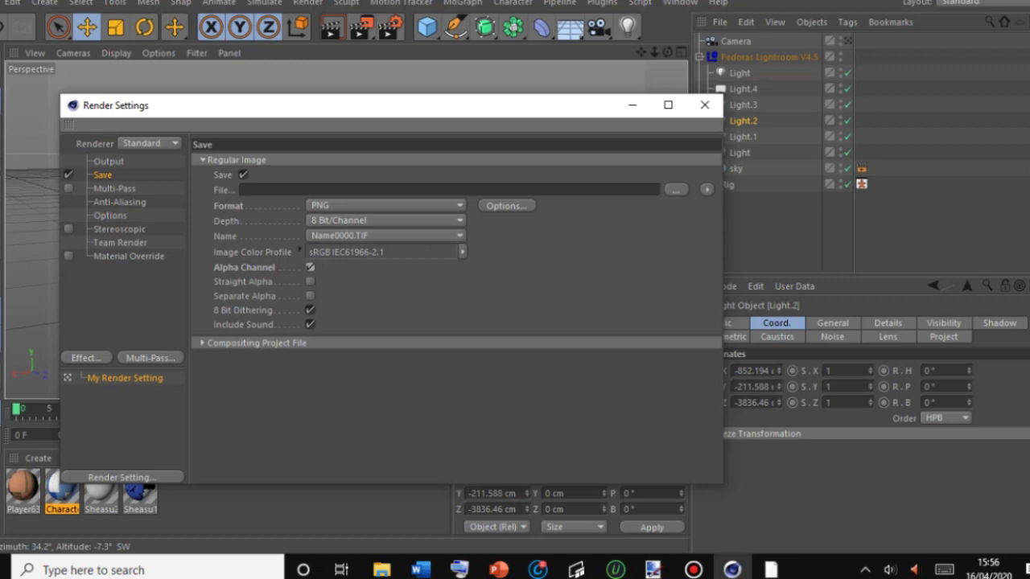
Add the Ambient Occlusion and Global Illumination effects to the render settings.
click(87, 358)
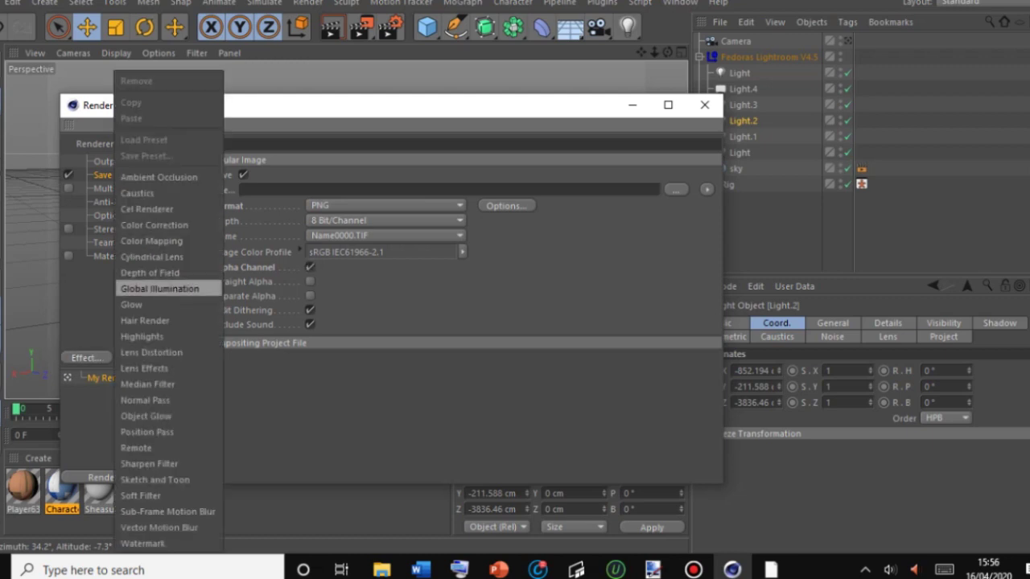
click(159, 177)
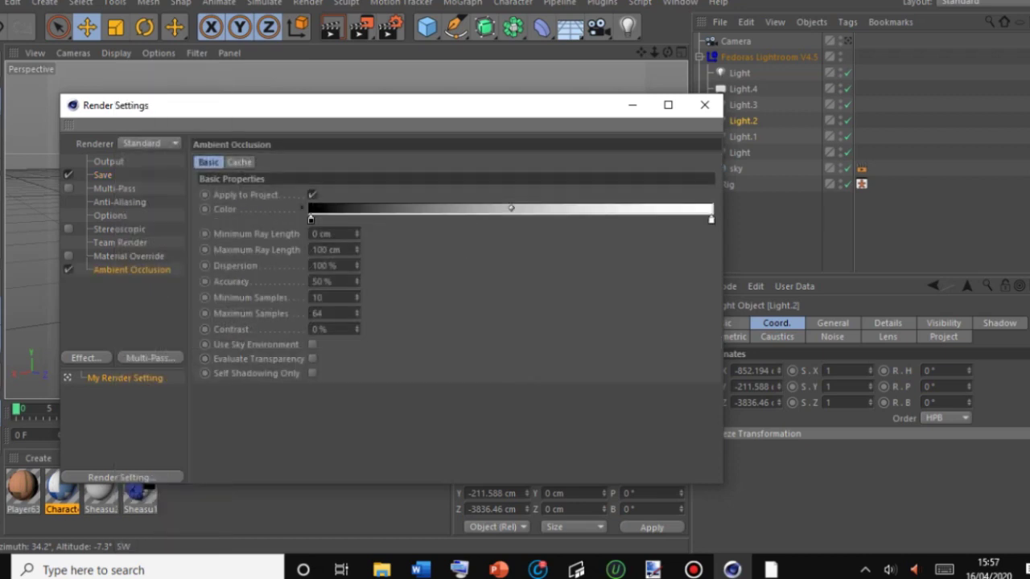
click(87, 358)
click(153, 288)
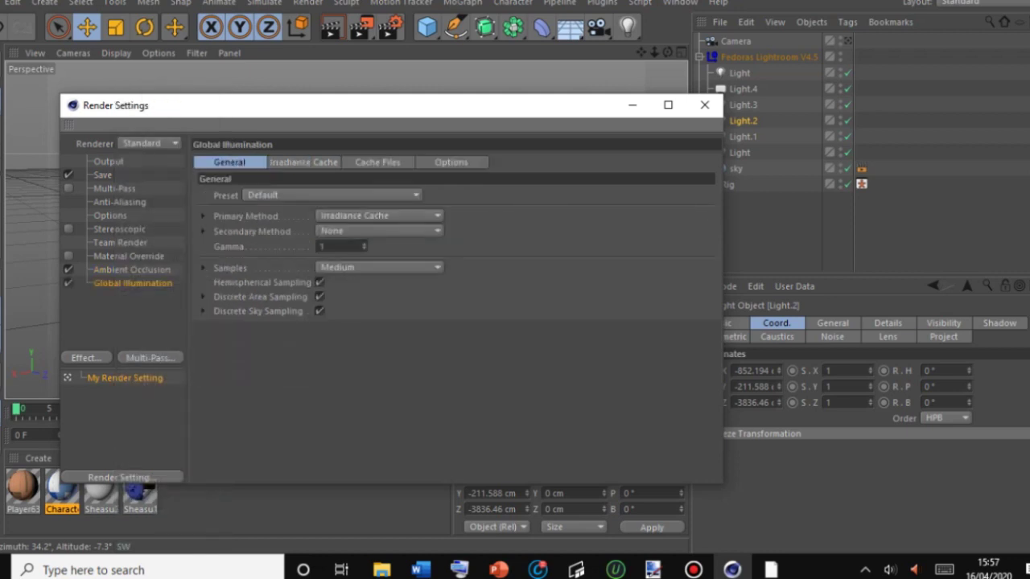
Turn off Hemispherical Sampling and Discrete Sky Sampling for Global Illumination, recheck the Save settings and close Render Settings.
click(320, 283)
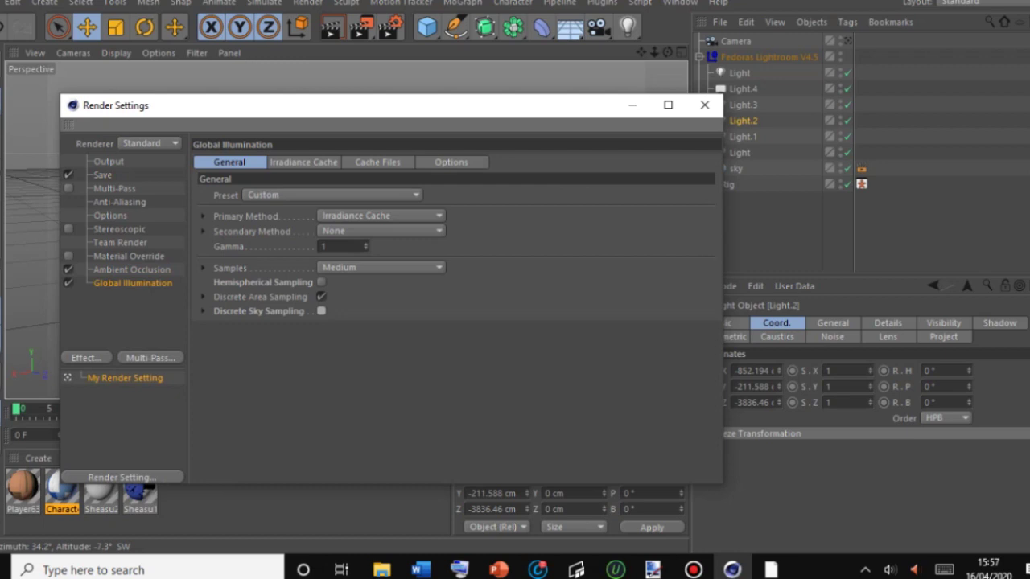
click(103, 175)
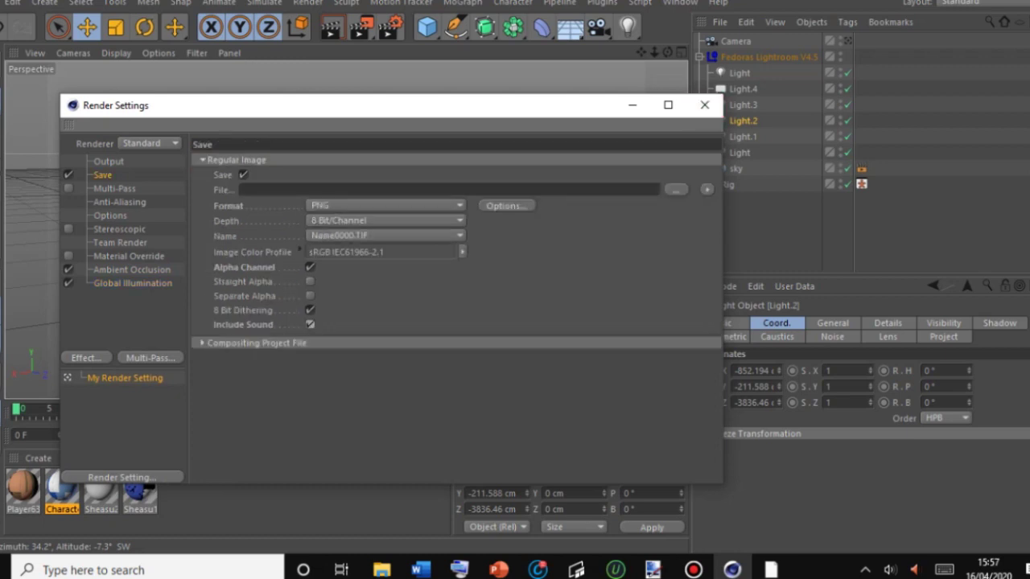
click(704, 105)
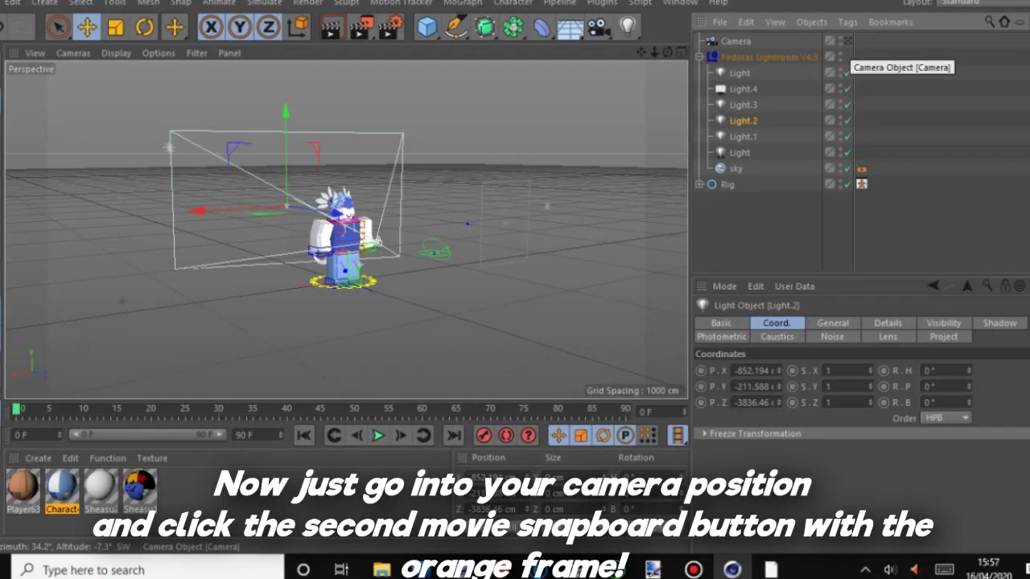
Frame the posed character's upper body through the Camera and render the image to the Picture Viewer.
click(848, 41)
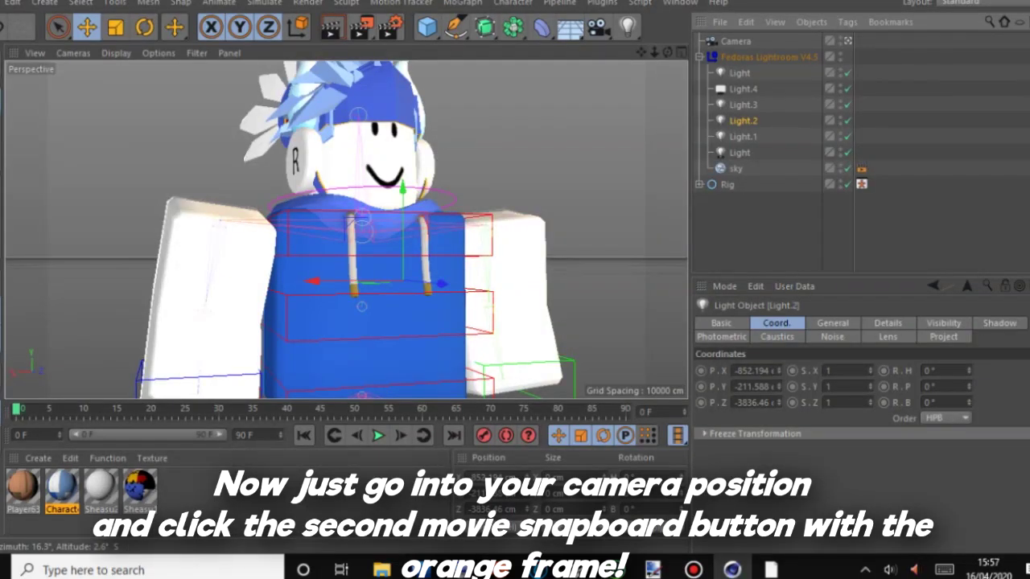
drag(655, 52, 683, 49)
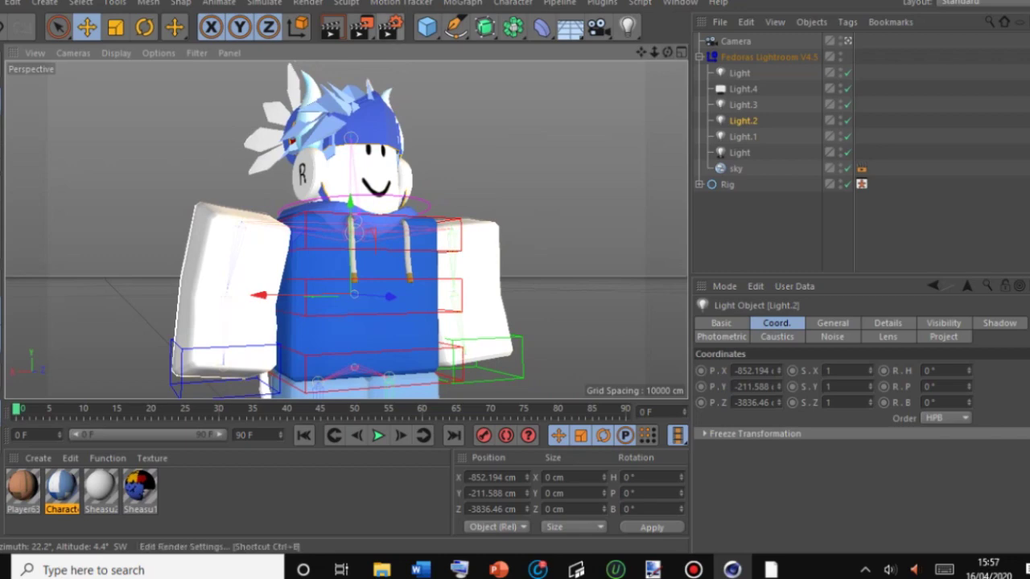
click(362, 29)
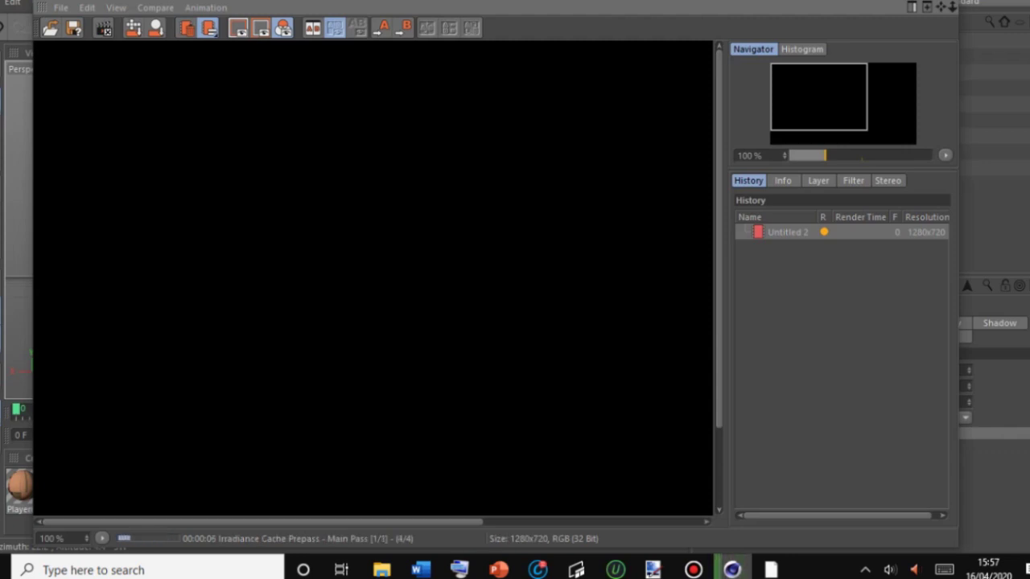
Check the finished render and save it as a still PNG with Alpha Channel, named "sheasu yt tutorial", in the s0da's renders official folder.
scroll(374, 278, down, 1)
scroll(373, 278, down, 3)
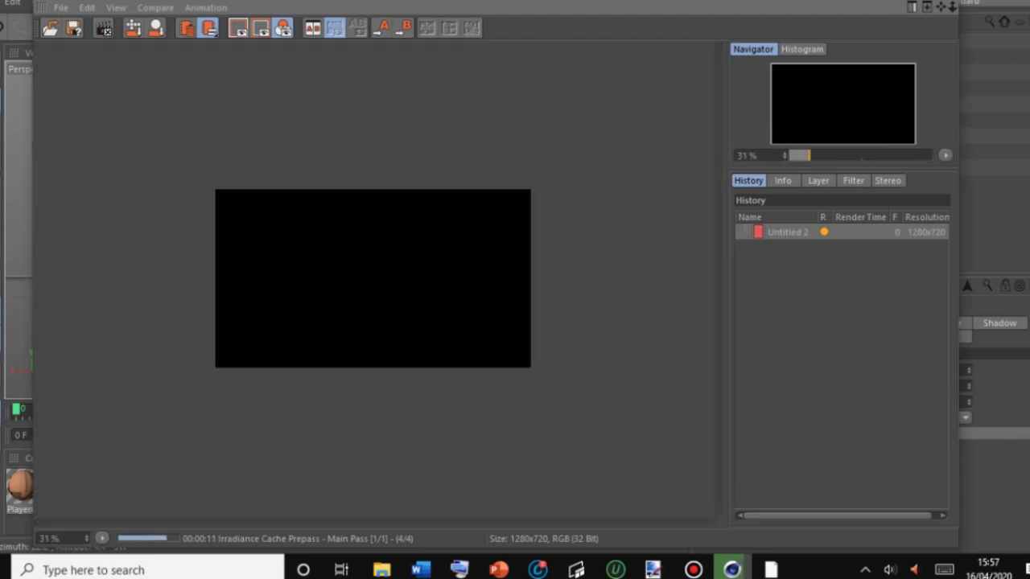
scroll(372, 278, up, 2)
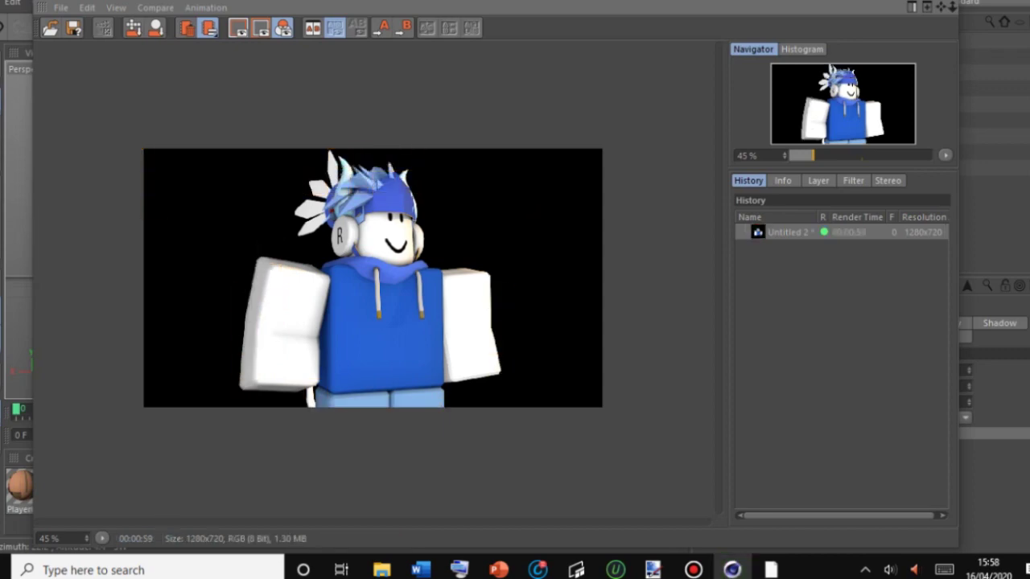
scroll(372, 277, up, 8)
scroll(833, 71, down, 5)
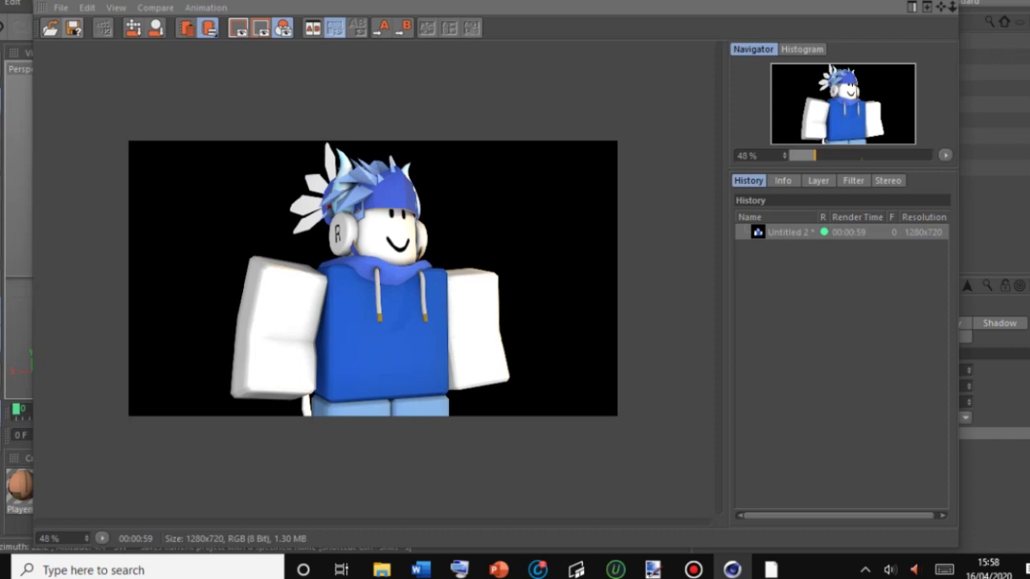
click(74, 28)
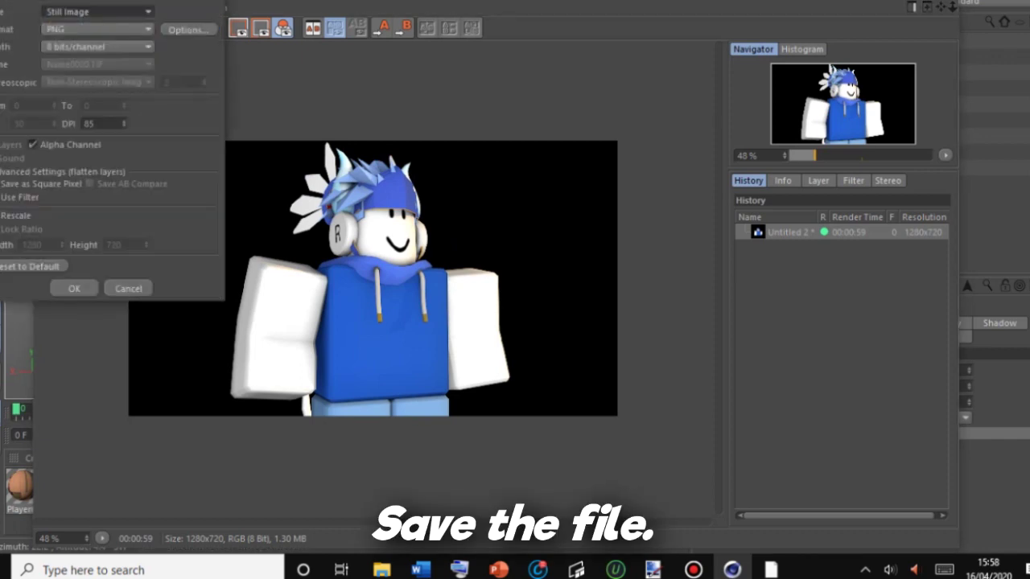
click(74, 288)
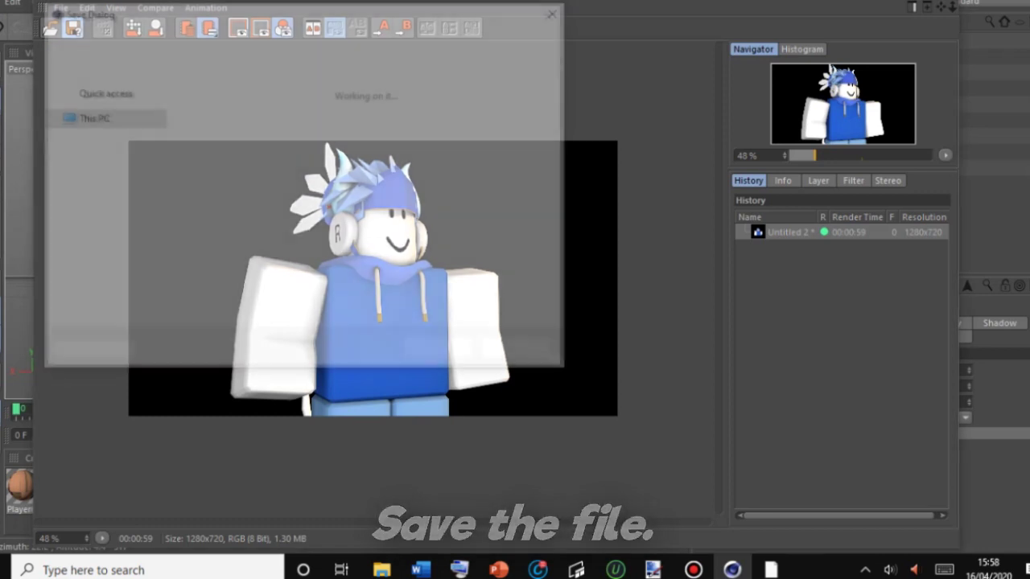
text(sheasu yt tutorial)
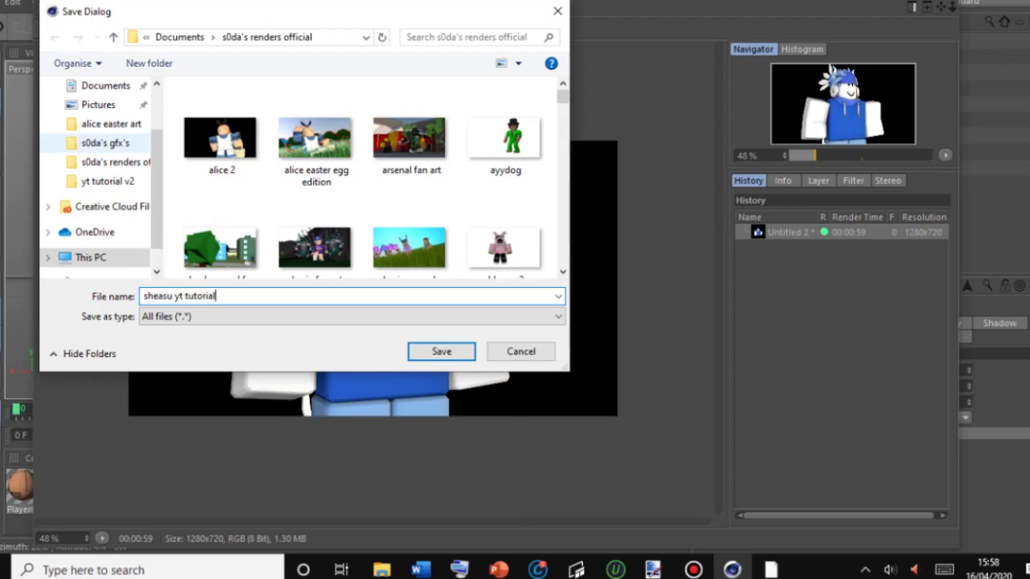
key(Return)
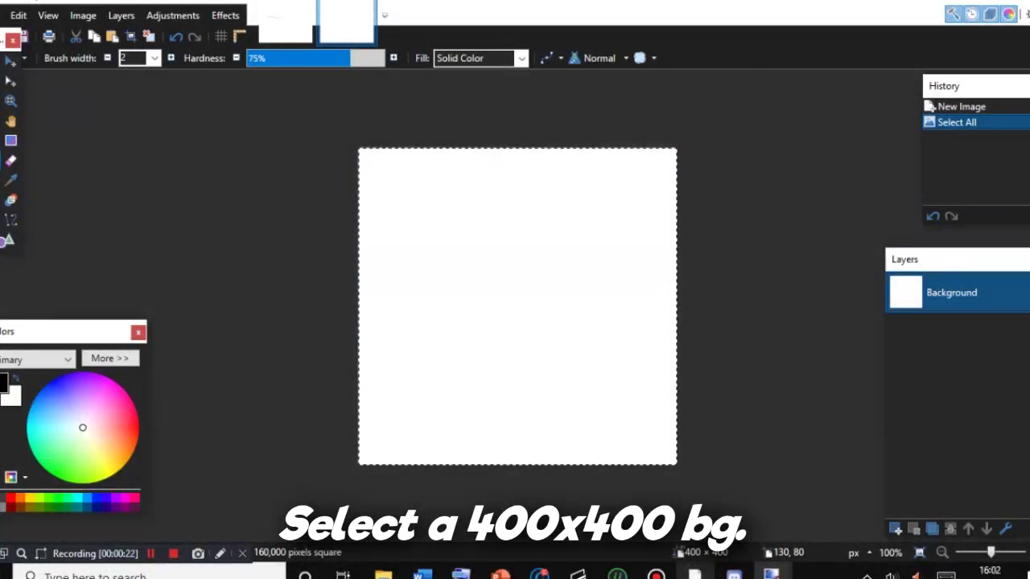
Switch to paint.net, erase the selected white background of the 400 x 400 canvas, and open sheasu yt tutorial.png.
key(Delete)
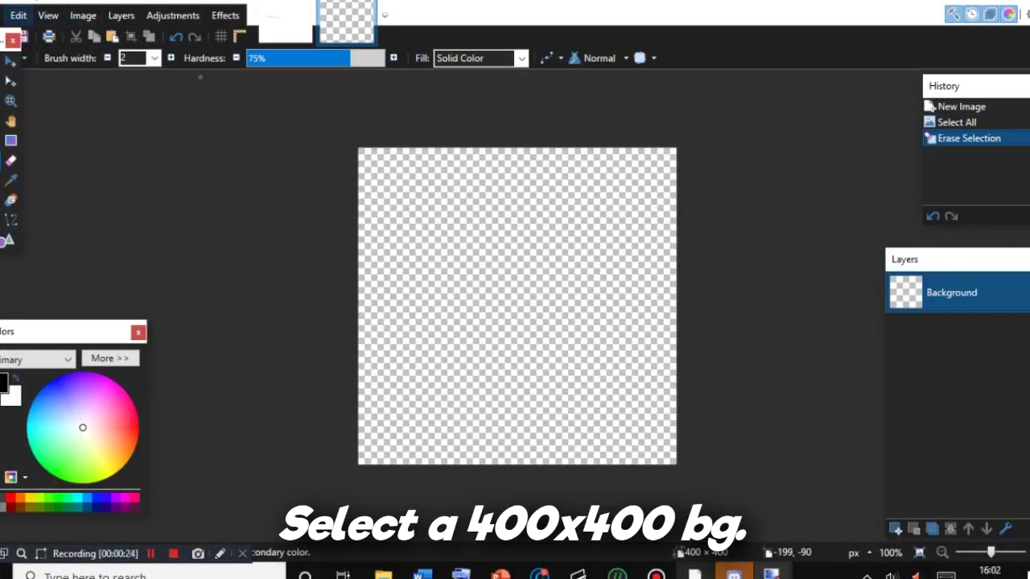
click(2, 16)
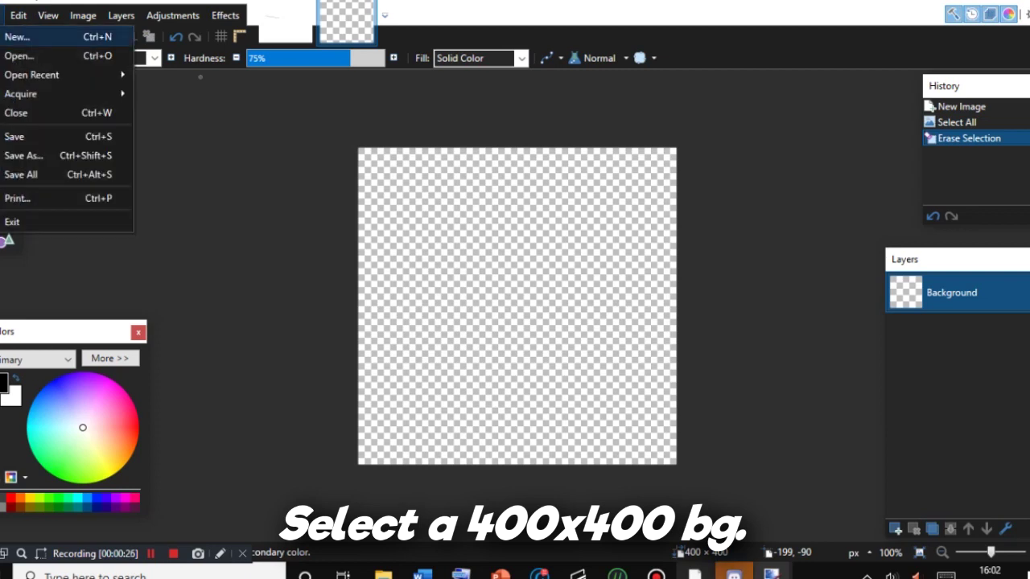
click(19, 55)
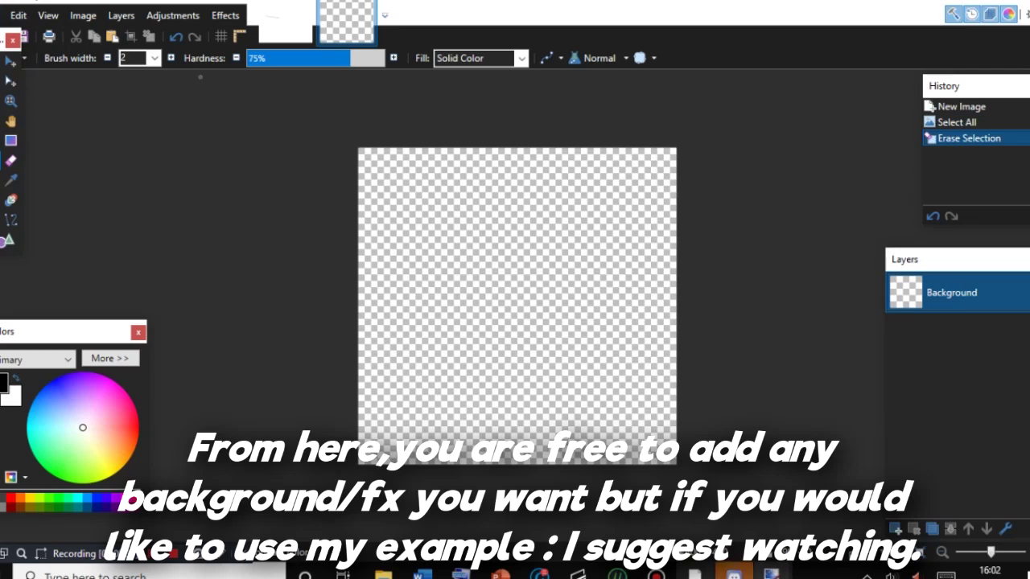
key(ctrl+o)
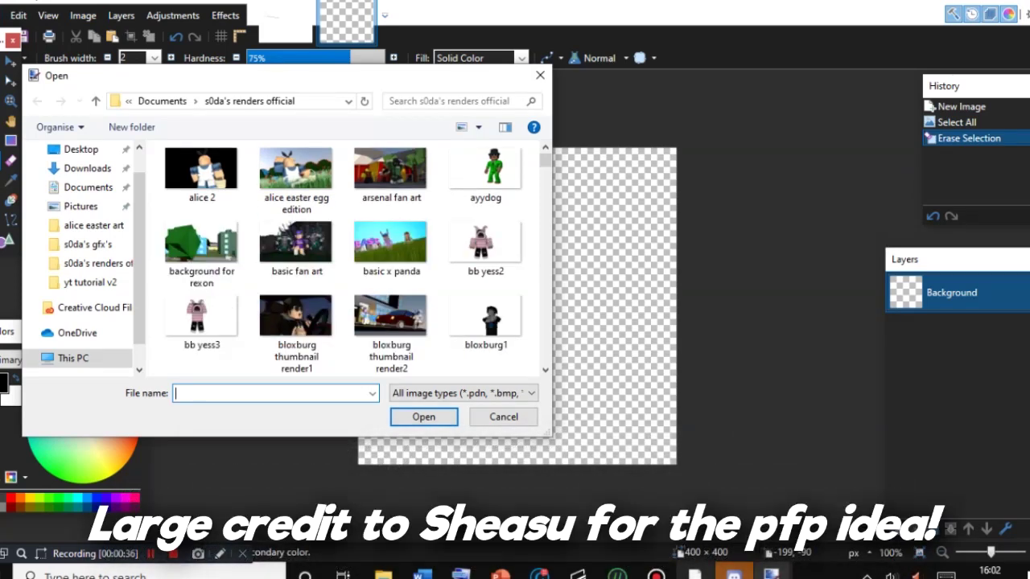
text(she)
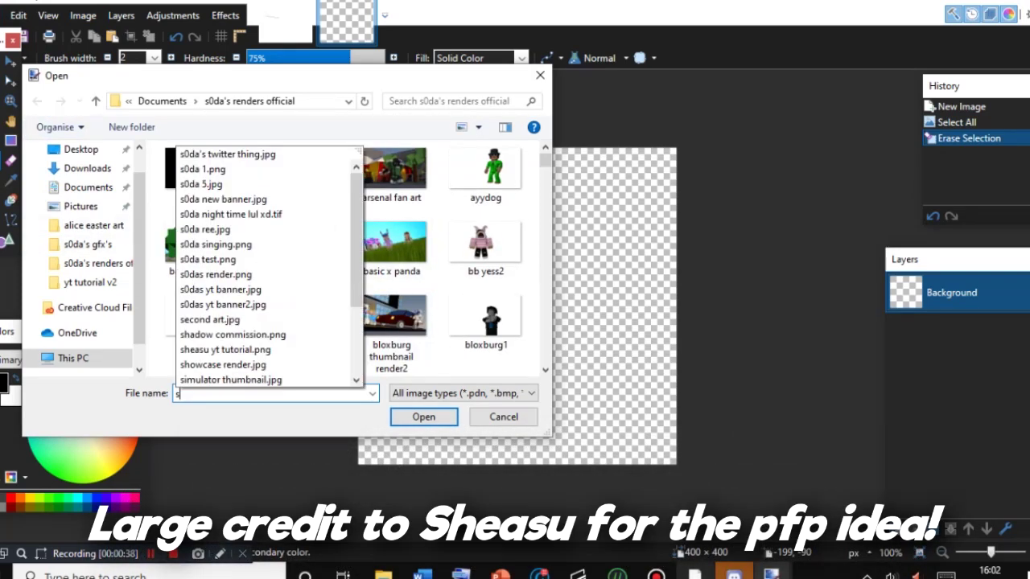
click(226, 409)
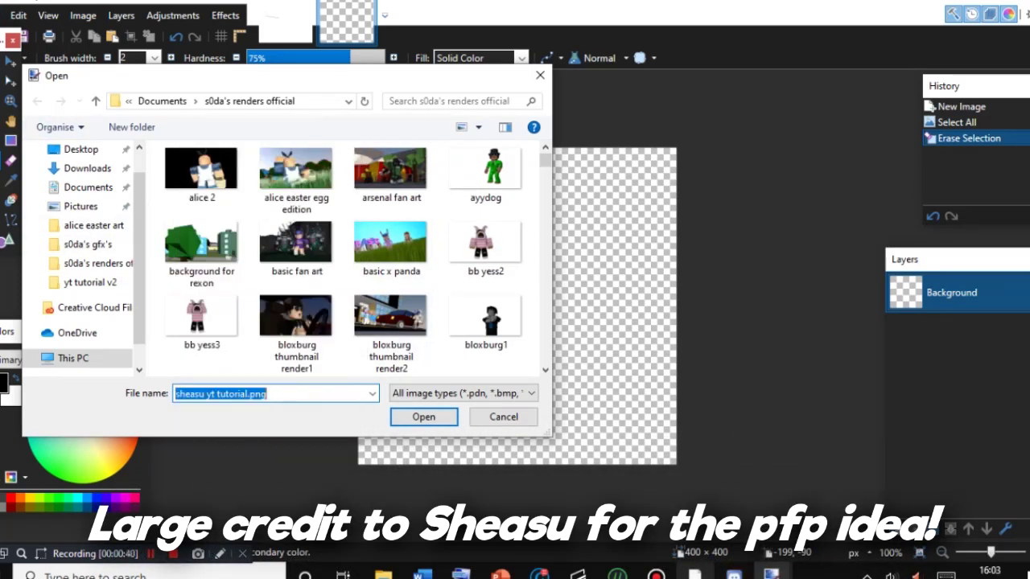
key(Return)
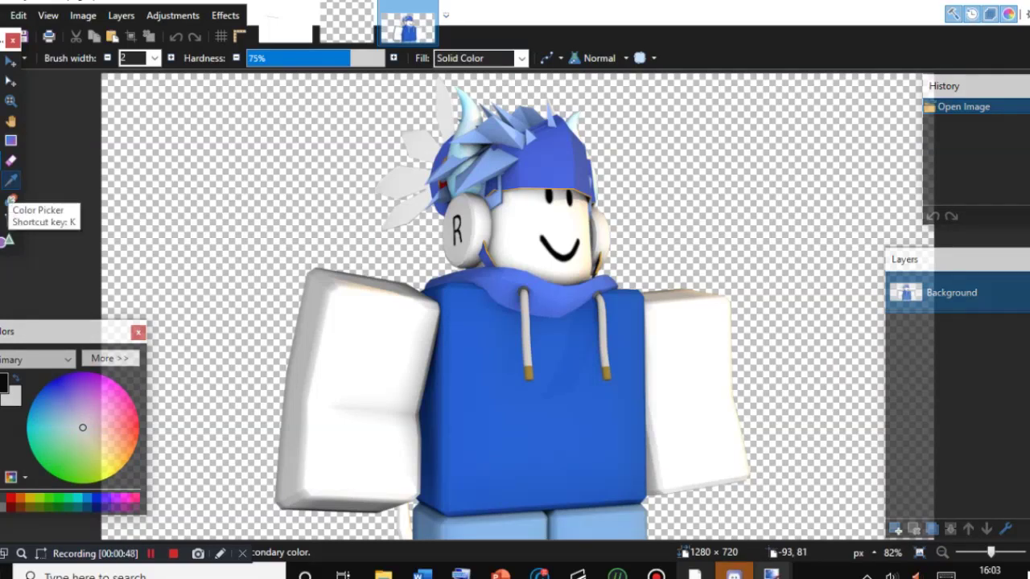
Sample the blue of the character's hoodie with the Color Picker and close the scribbled 800 x 600 image without saving.
click(10, 180)
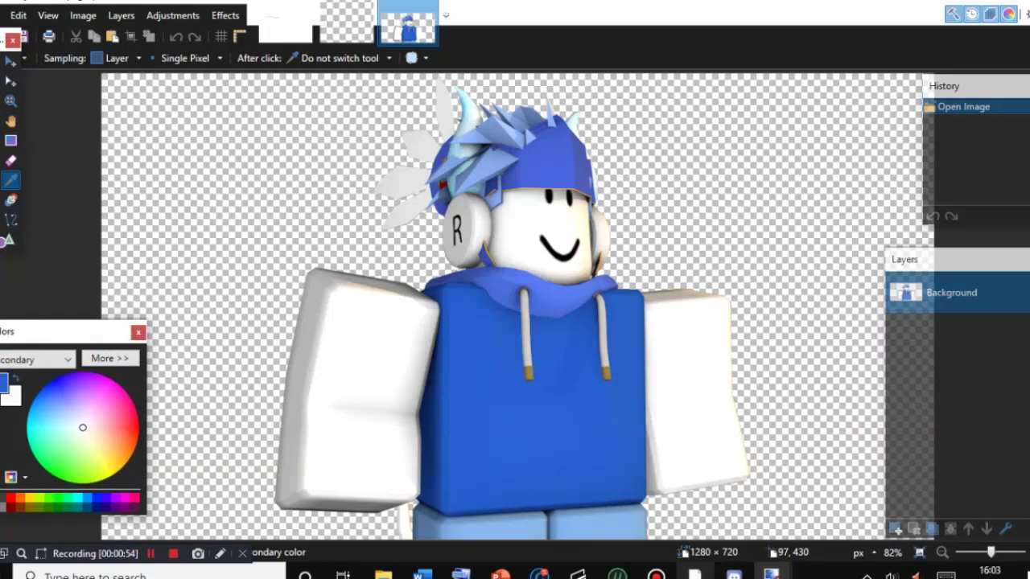
click(285, 24)
click(1, 142)
click(346, 23)
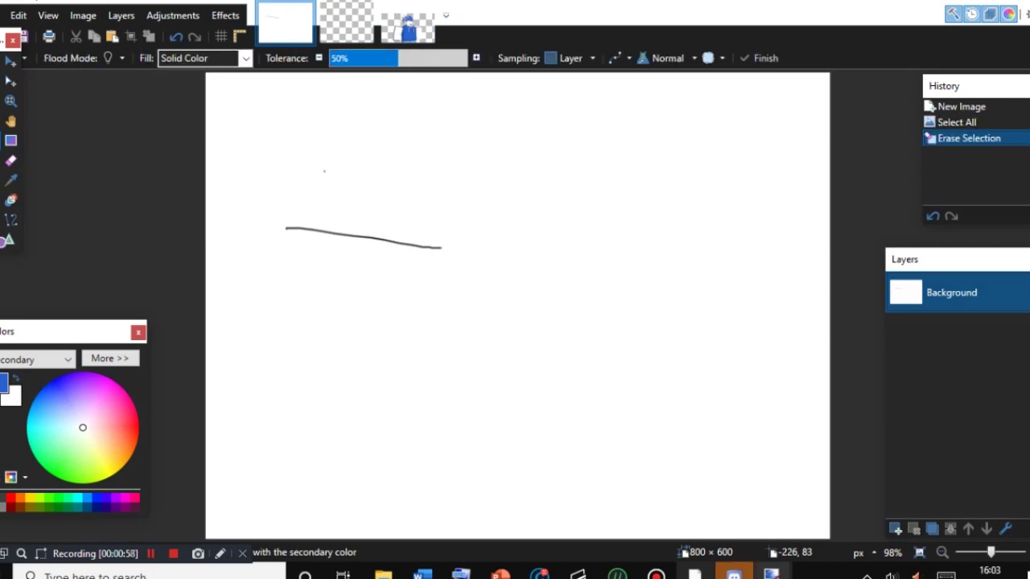
click(285, 23)
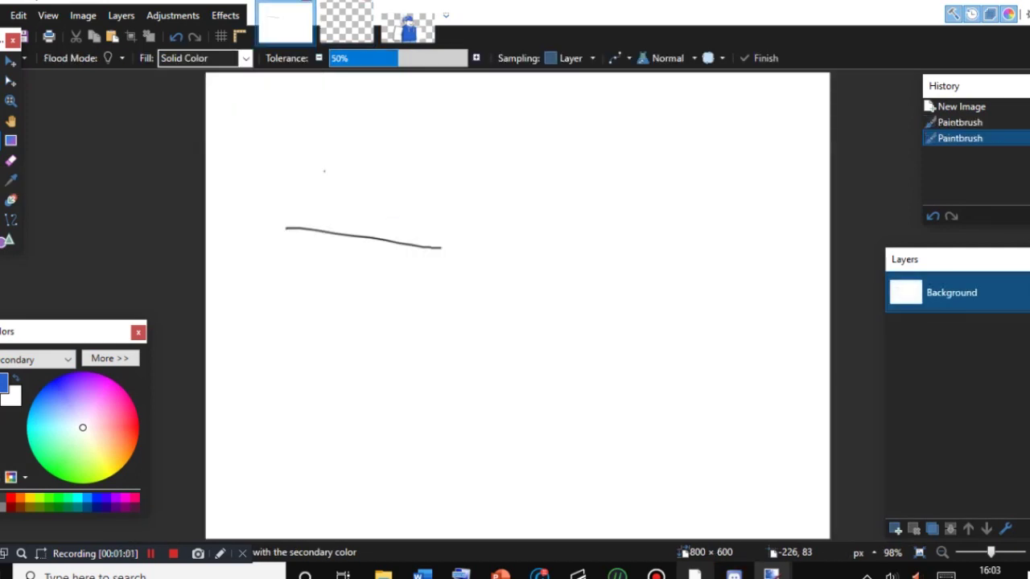
click(307, 2)
click(515, 371)
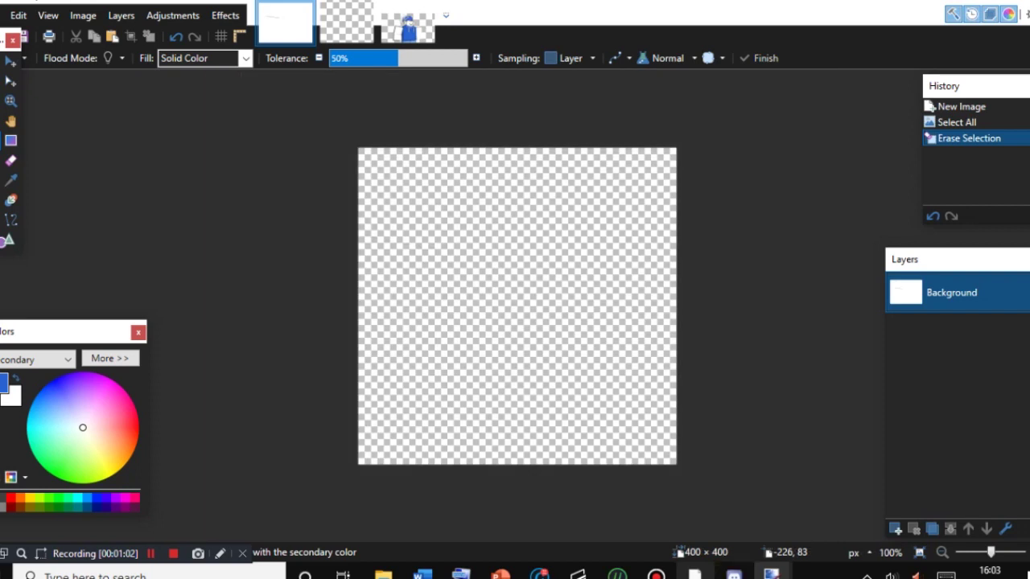
Fill the transparent 400 x 400 canvas with the sampled blue and change the fill to a lighter blue.
click(477, 252)
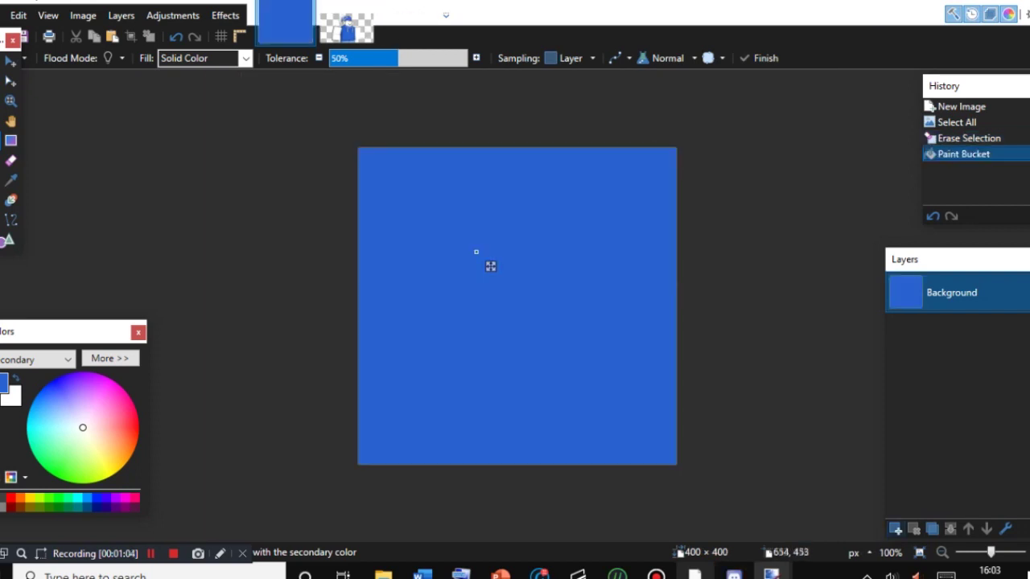
click(943, 553)
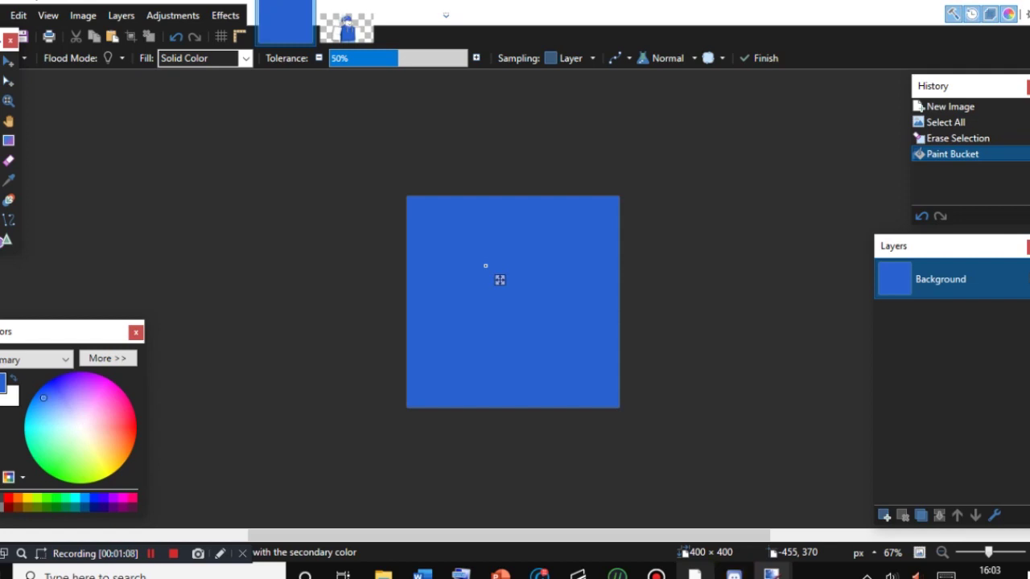
click(51, 407)
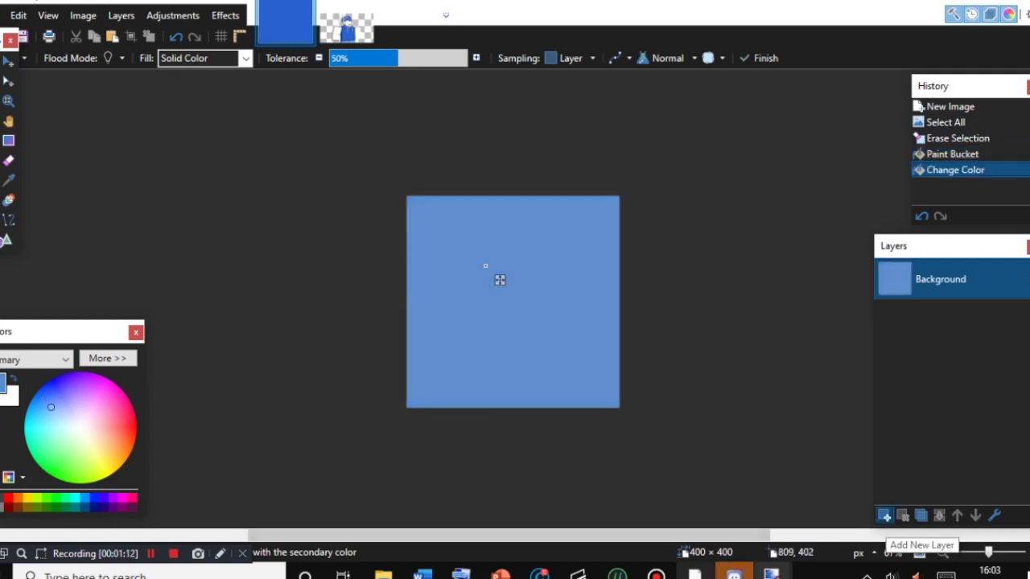
Add a new layer above the blue background and set up a white Paintbrush with width 100 and hardness 49%.
click(885, 515)
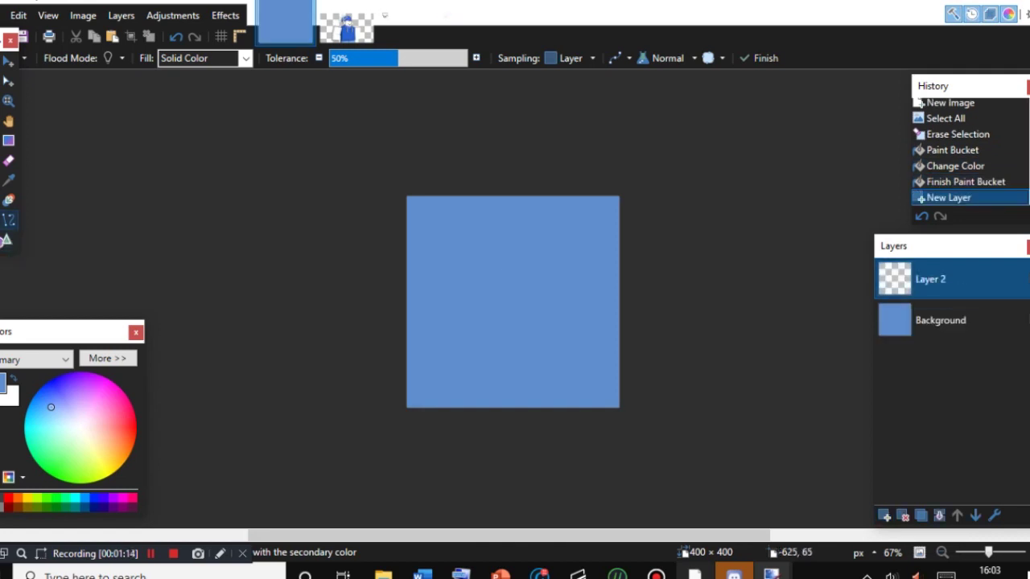
click(0, 161)
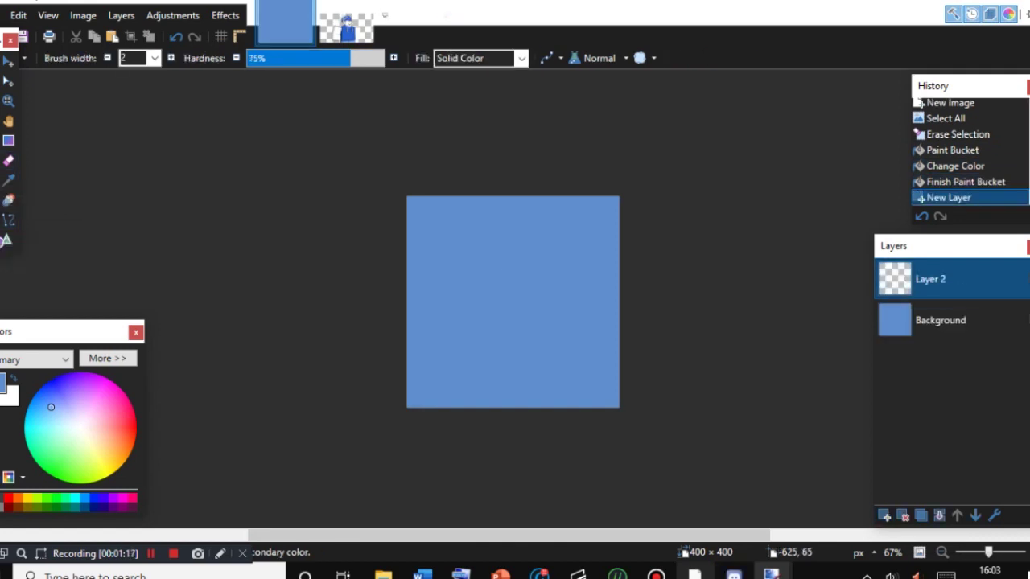
click(1, 508)
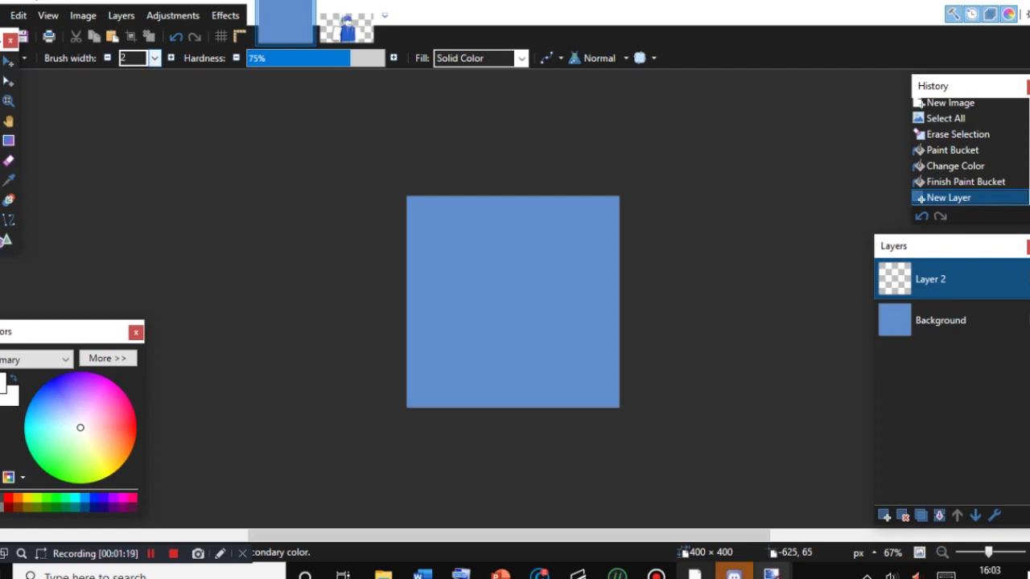
click(155, 58)
click(143, 229)
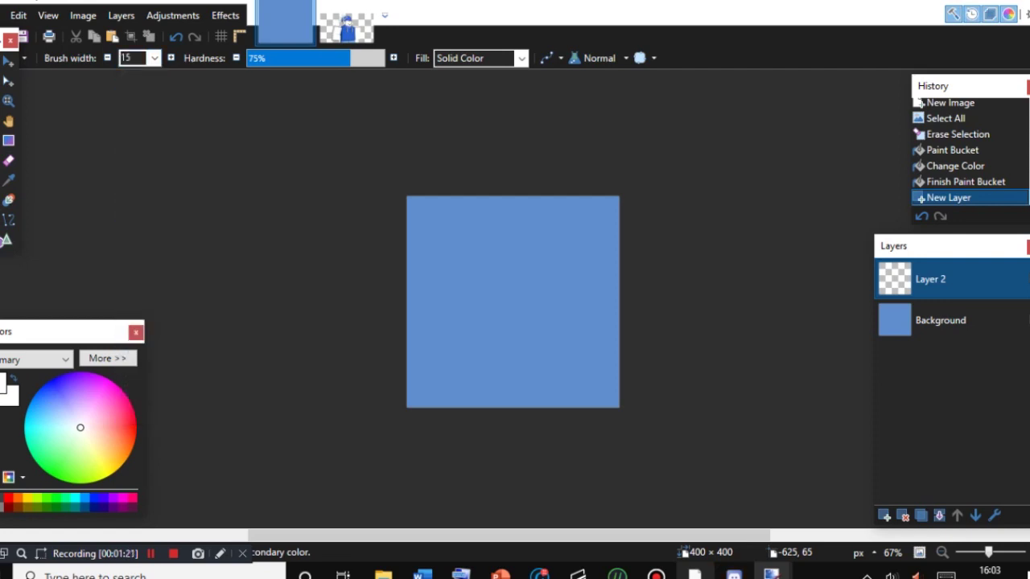
key(ctrl+plus)
click(315, 59)
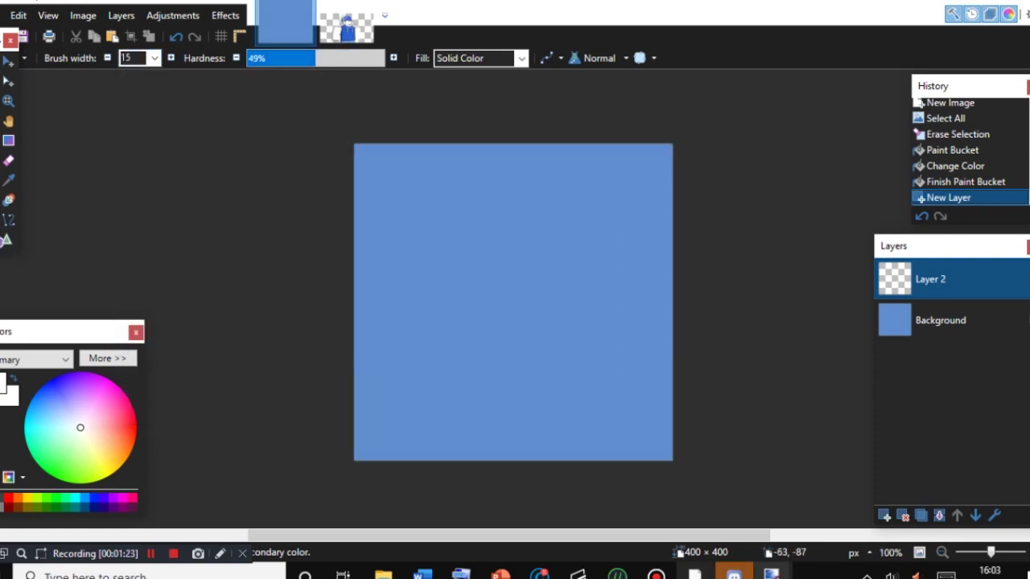
click(154, 58)
click(144, 275)
Try white brush strokes on the new layer, undo them, and set the brush hardness to 16%.
mouse_move(390, 156)
mouse_down()
mouse_move(467, 126)
mouse_move(372, 357)
mouse_move(320, 239)
mouse_move(475, 140)
mouse_move(395, 389)
mouse_move(379, 384)
mouse_move(508, 216)
mouse_move(310, 443)
mouse_move(626, 126)
mouse_move(563, 121)
mouse_up()
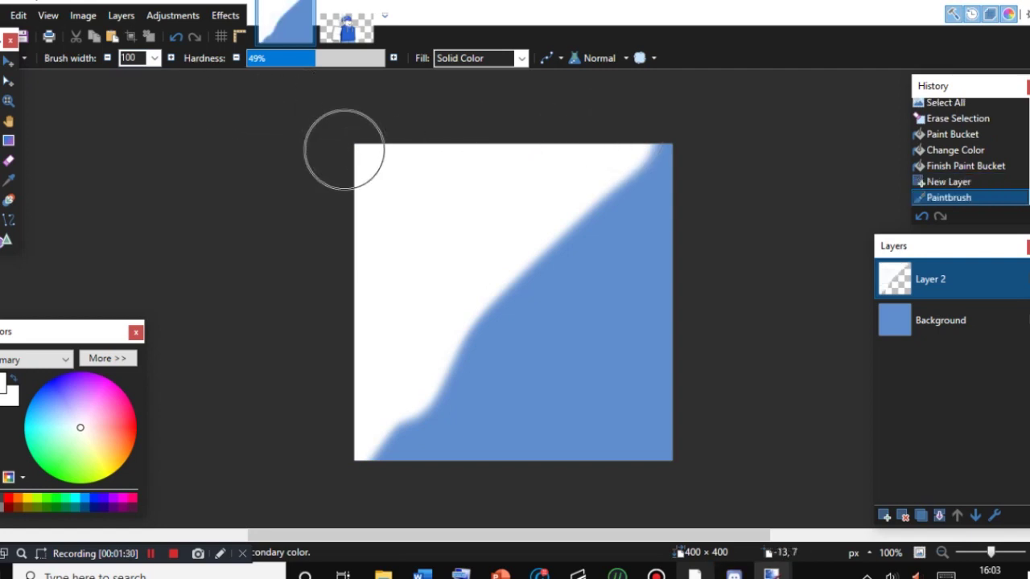
key(ctrl+z)
click(286, 59)
drag(426, 217, 432, 223)
key(ctrl+z)
click(269, 58)
Paint a broad white zigzag down the canvas on Layer 2 and lower the layer's opacity.
mouse_move(388, 205)
mouse_down()
mouse_move(435, 322)
mouse_move(542, 345)
mouse_move(591, 408)
mouse_move(636, 435)
mouse_up()
click(121, 15)
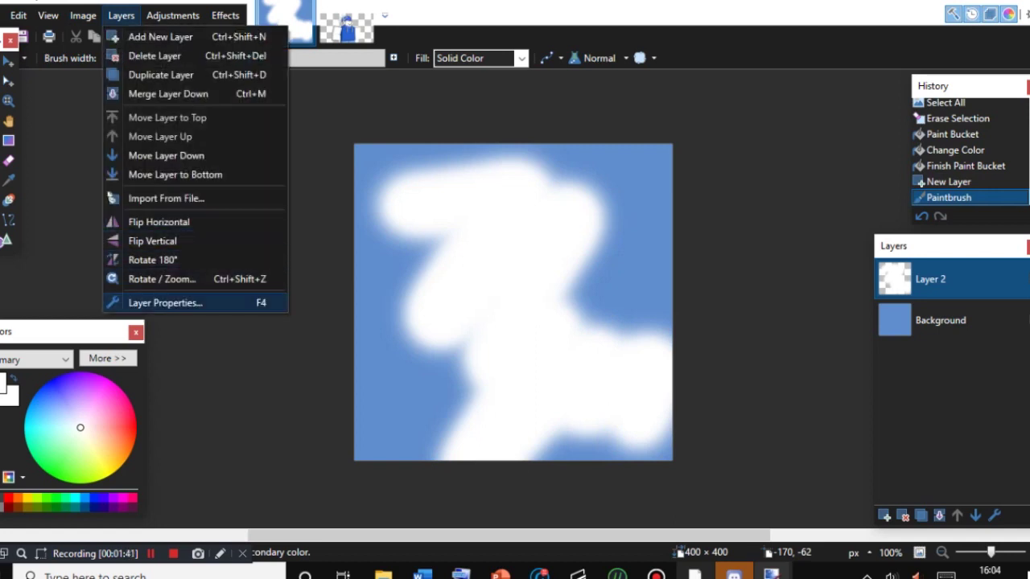
click(166, 303)
mouse_move(616, 312)
mouse_down()
mouse_move(532, 312)
mouse_move(566, 312)
mouse_up()
key(Return)
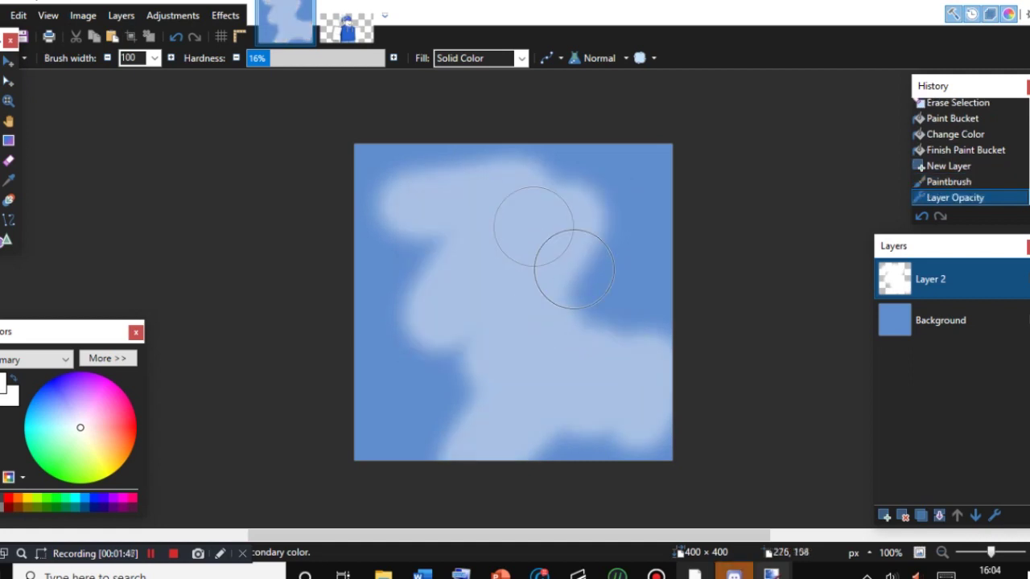
Replace the painted Layer 2 with a new empty layer and set the brush width to 75.
click(903, 516)
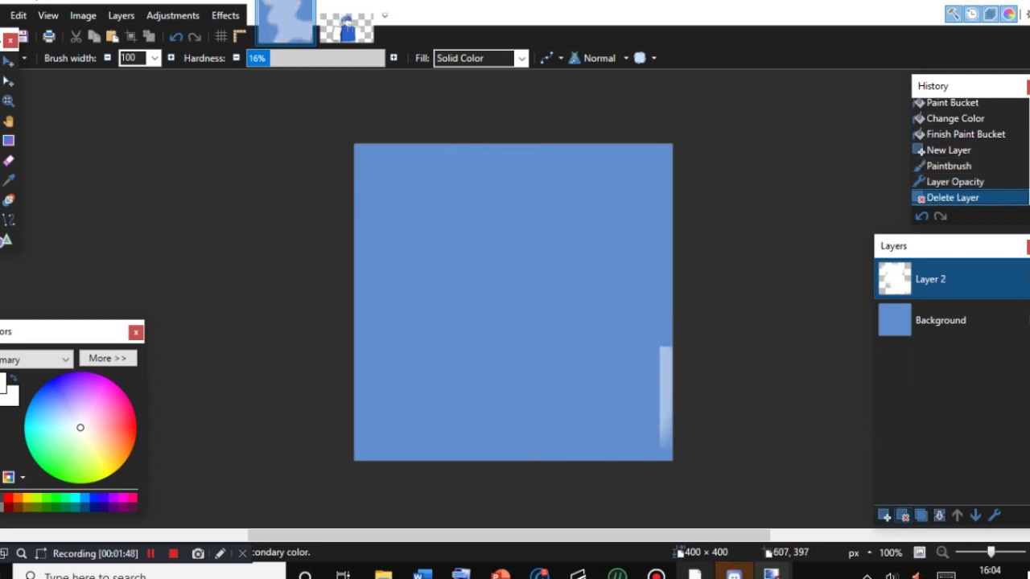
click(885, 516)
click(155, 58)
drag(176, 249, 176, 182)
click(144, 183)
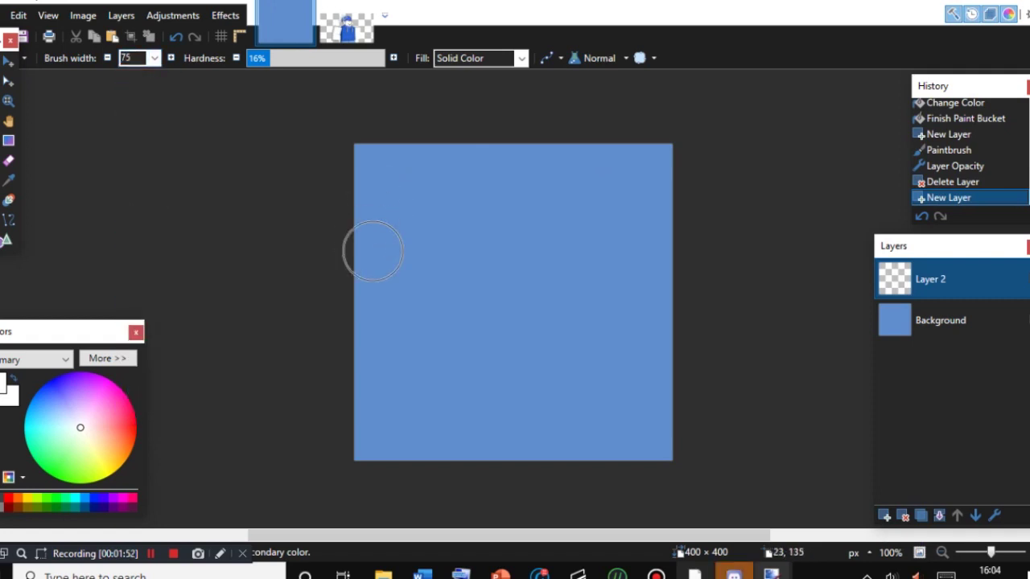
Paint two diagonal white brush strokes across the canvas on Layer 2 and lower the layer's opacity to 69.
mouse_move(360, 338)
mouse_down()
mouse_move(561, 187)
mouse_move(657, 96)
mouse_move(648, 103)
mouse_up()
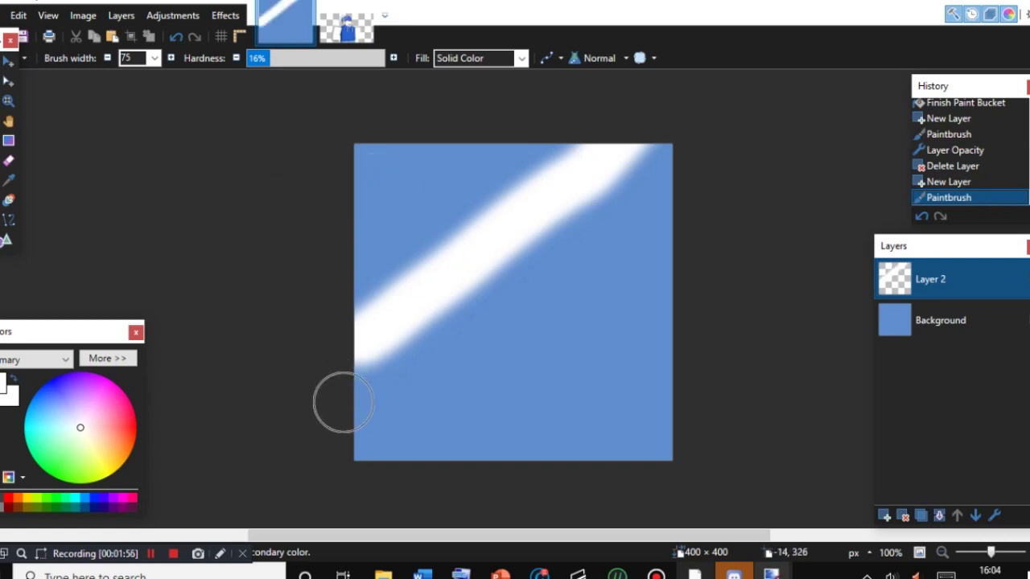
drag(345, 427, 739, 322)
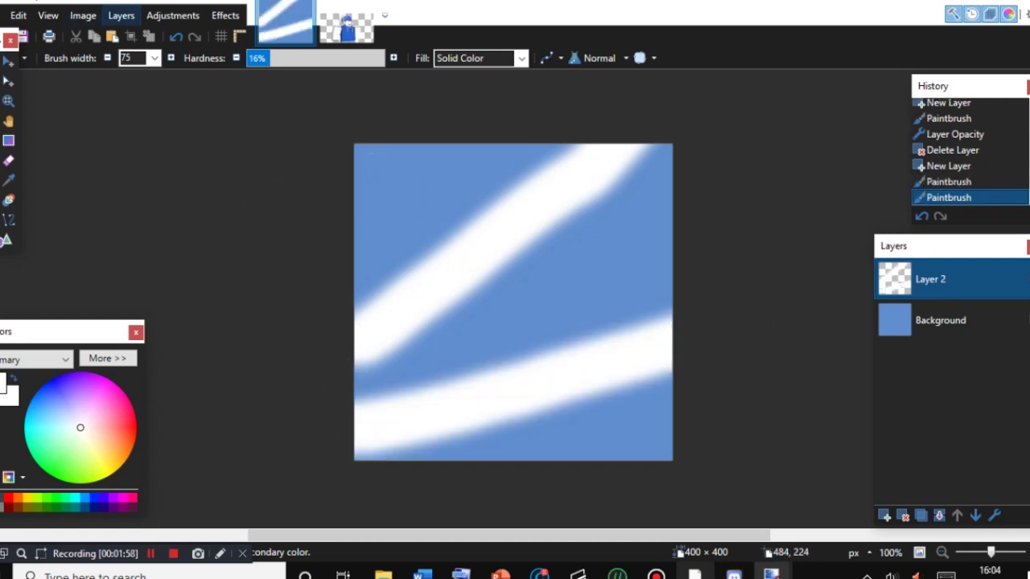
click(121, 16)
click(166, 303)
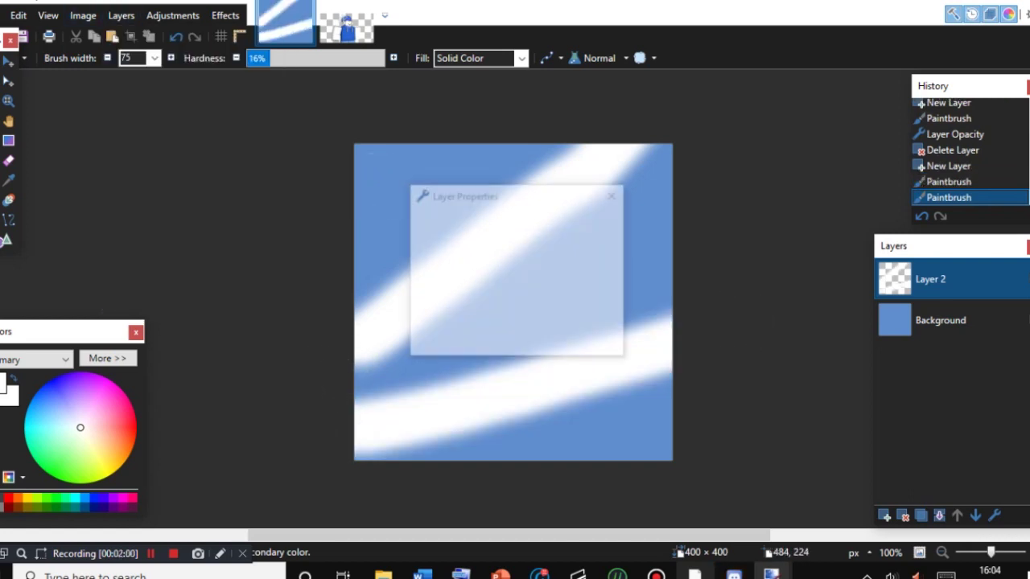
drag(616, 312, 548, 312)
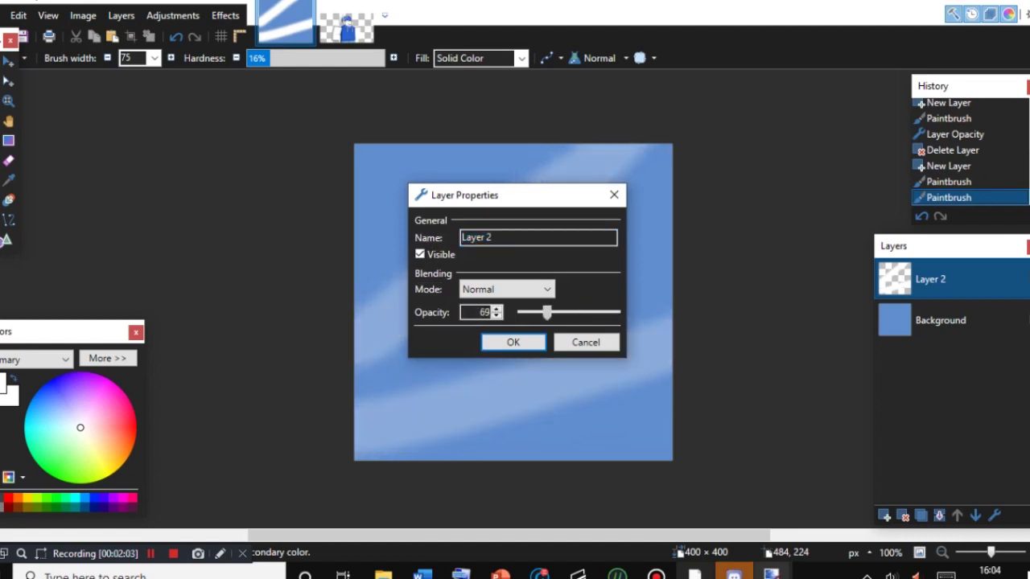
key(Return)
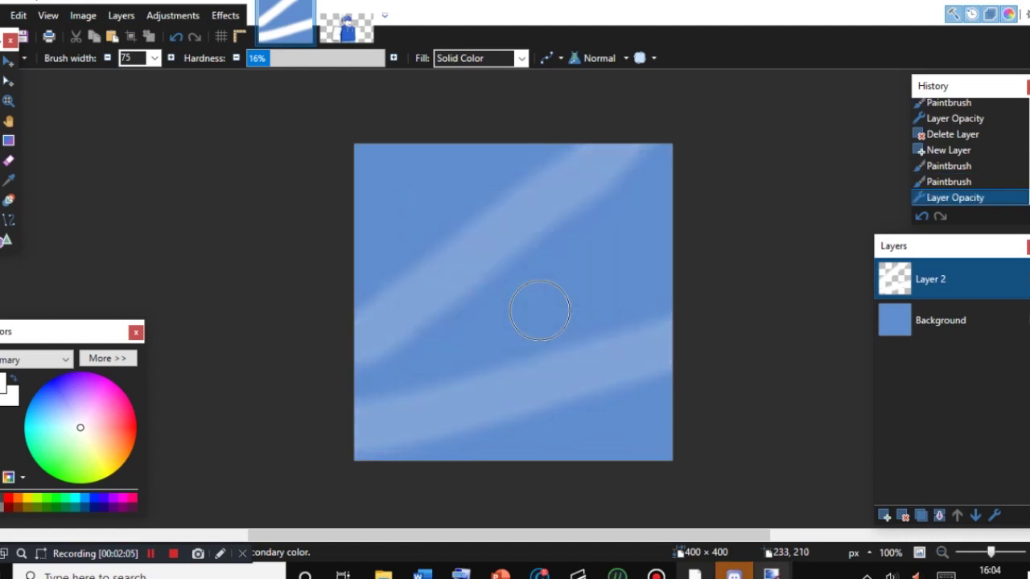
Add a new layer, cut the whole avatar render from the other image, and paste it there while keeping the canvas size.
click(885, 516)
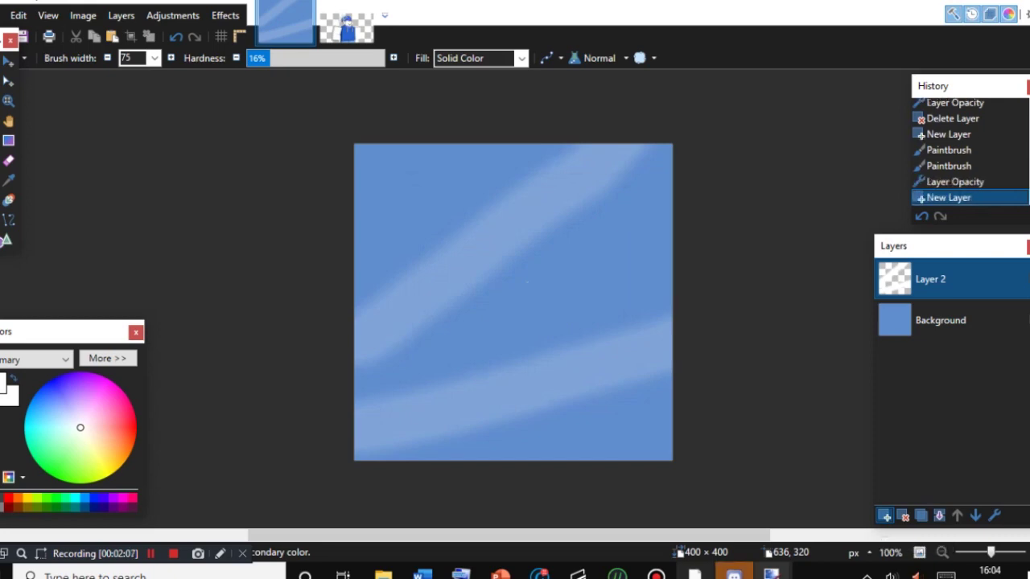
click(346, 26)
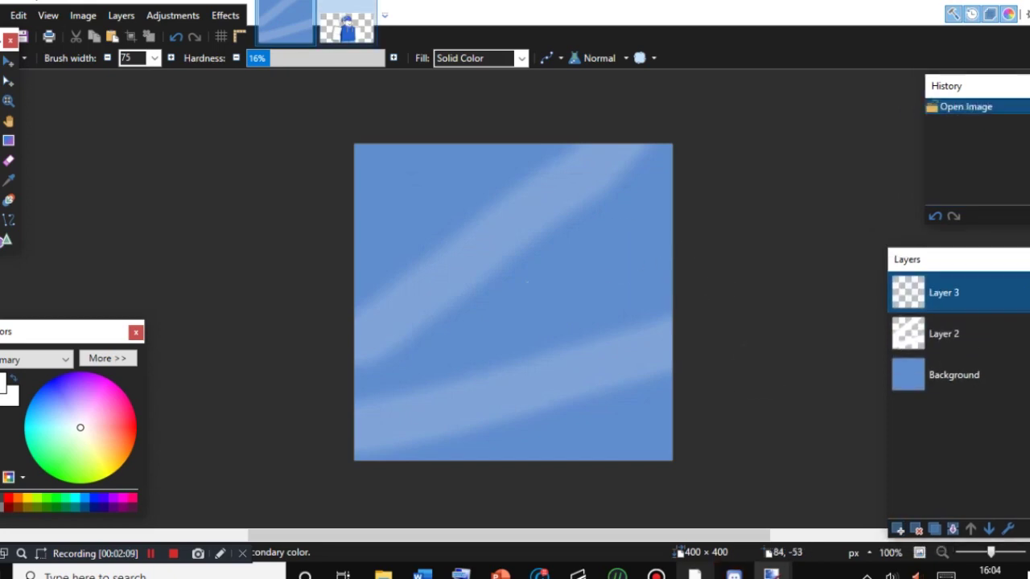
key(ctrl+a)
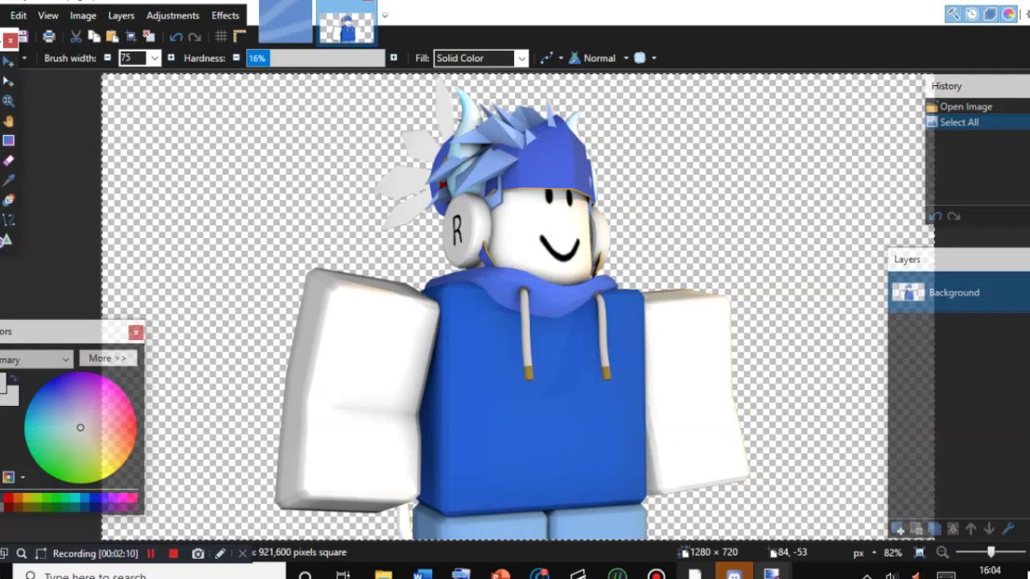
click(76, 37)
click(286, 24)
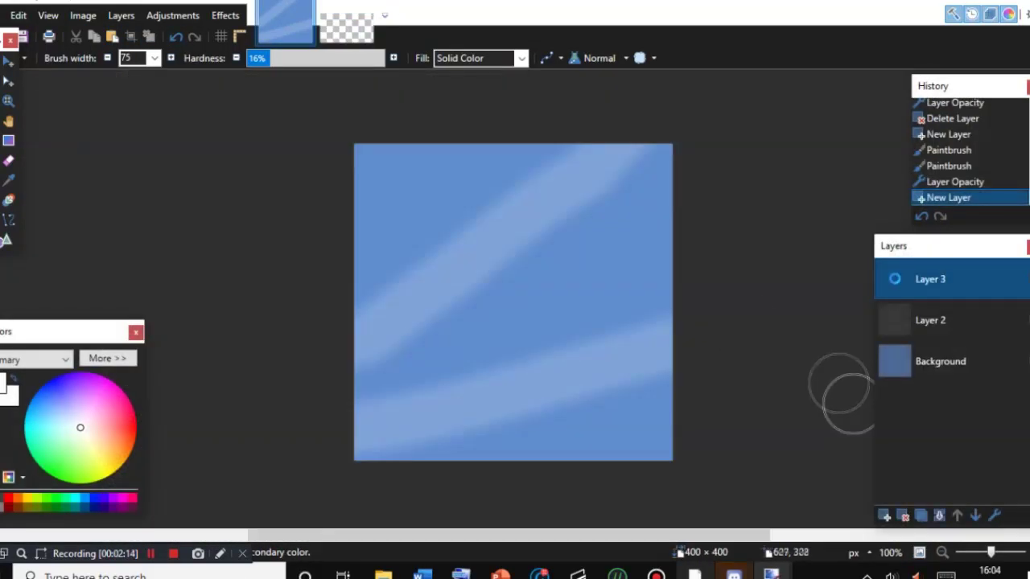
key(ctrl+v)
click(517, 390)
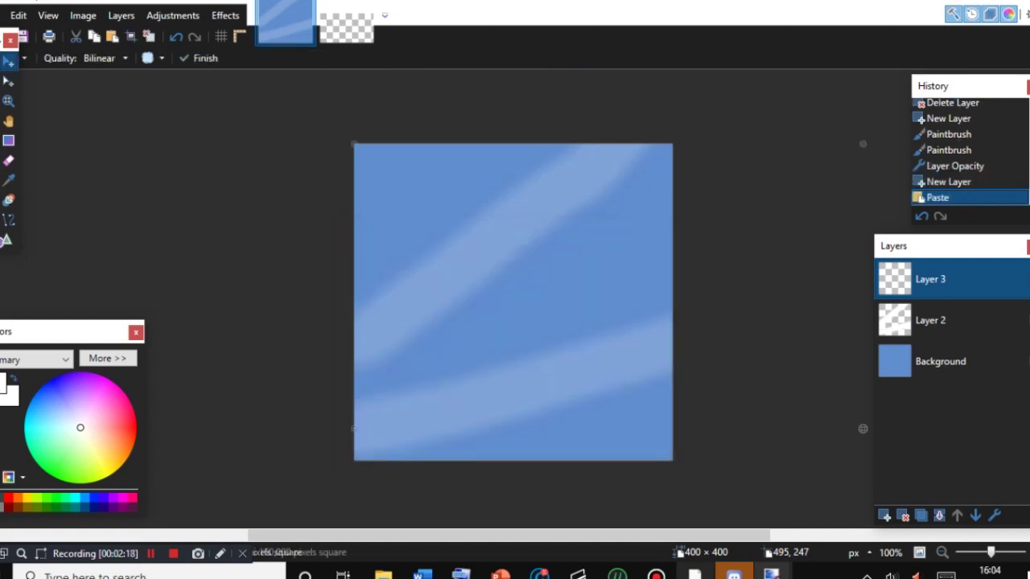
Shrink the pasted avatar proportionally and position it so the head, torso and both arms fill the canvas, then deselect it.
drag(755, 359, 407, 286)
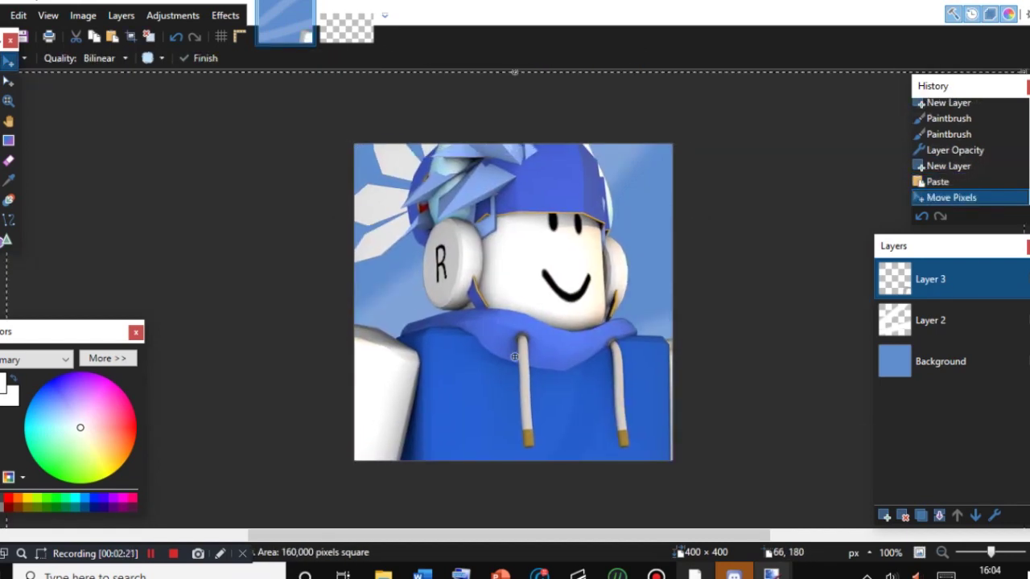
click(942, 553)
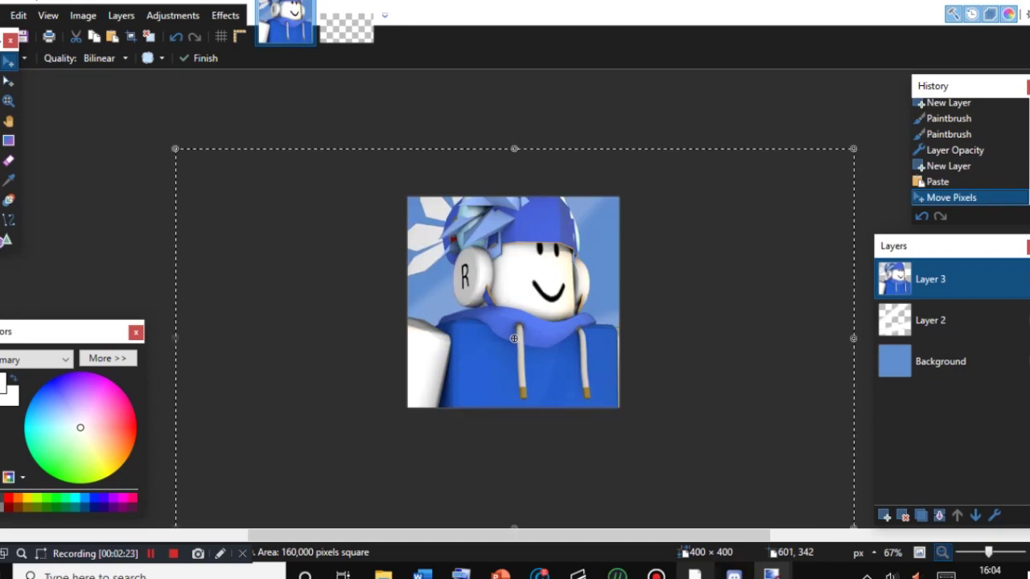
drag(175, 148, 374, 153)
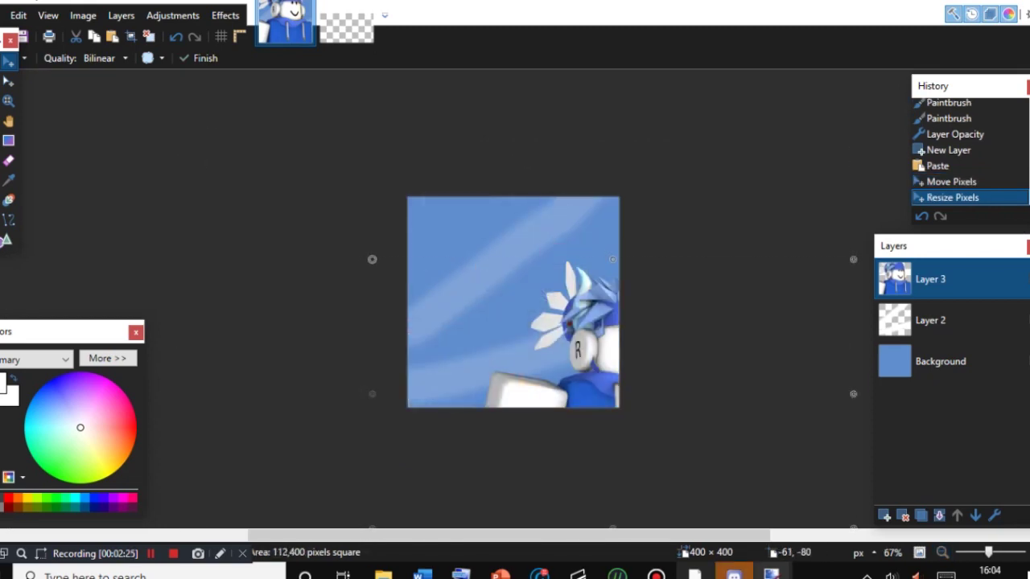
drag(583, 312, 490, 235)
shift+drag(279, 183, 341, 199)
drag(552, 295, 520, 268)
shift+drag(311, 191, 259, 157)
drag(512, 277, 531, 286)
drag(779, 451, 783, 459)
shift+drag(283, 180, 310, 193)
drag(783, 458, 776, 452)
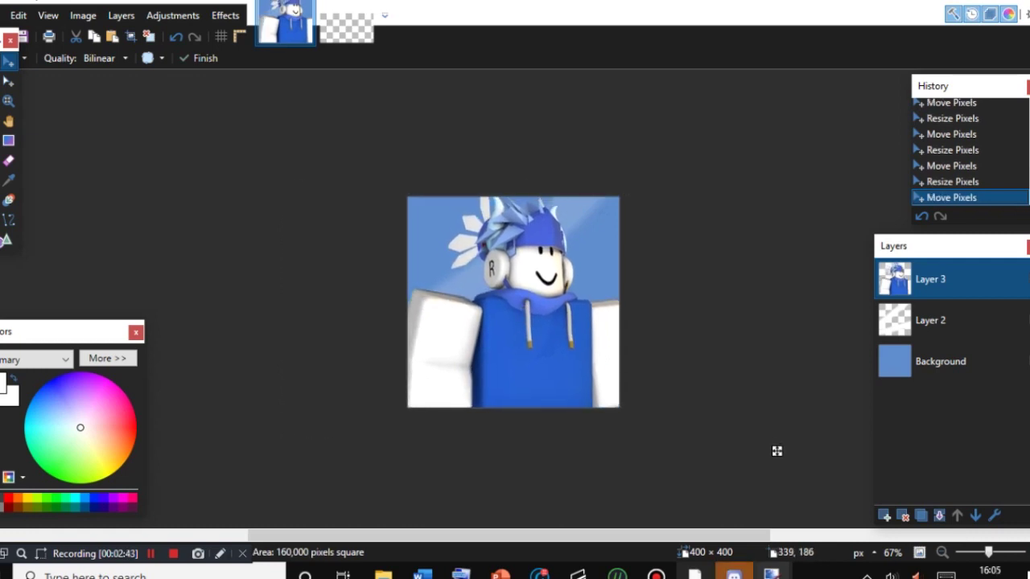
drag(644, 433, 697, 486)
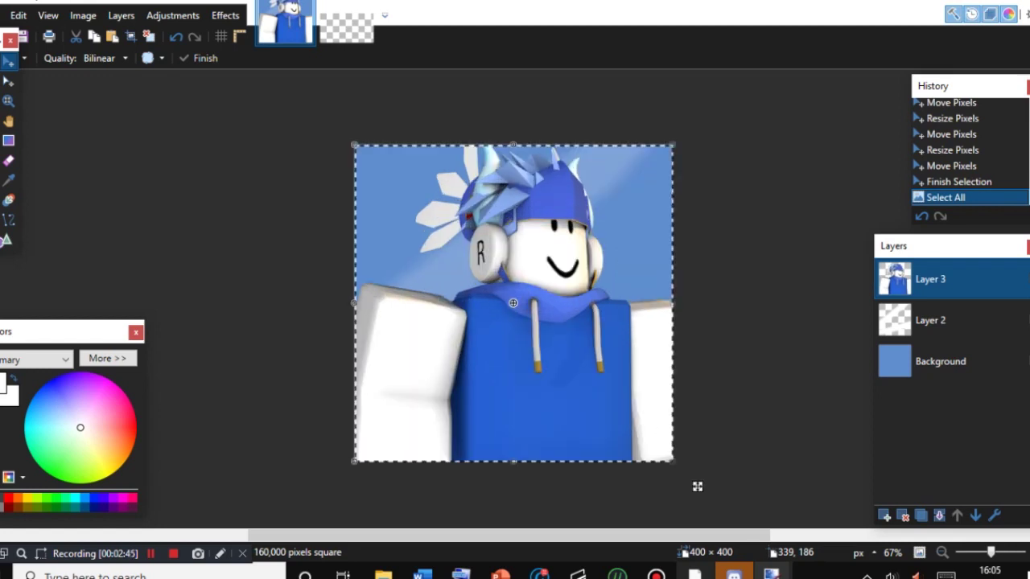
Delete Layer 2 with the white strokes and add a new empty layer above the avatar layer.
click(934, 320)
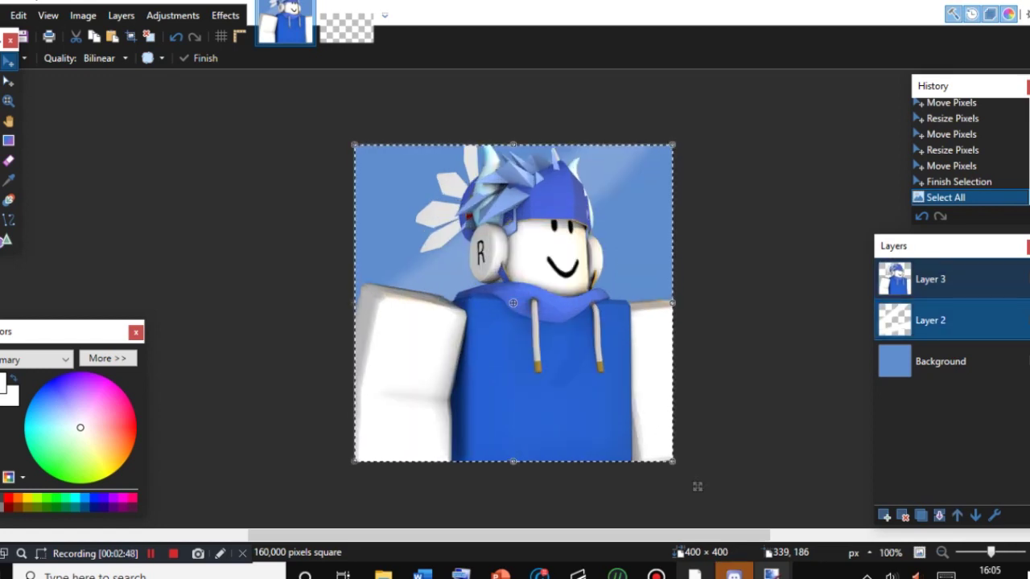
click(933, 279)
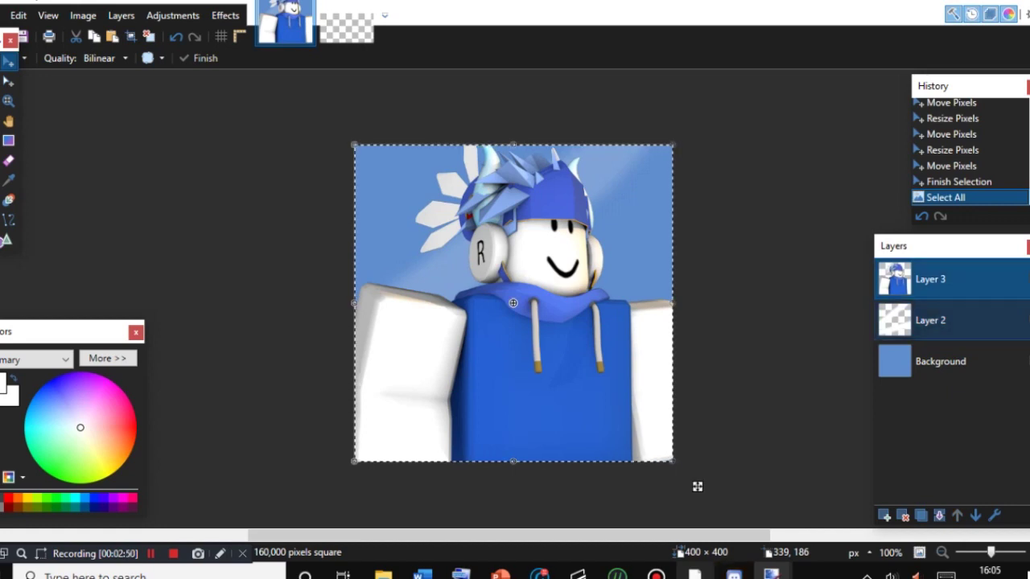
click(933, 320)
click(903, 516)
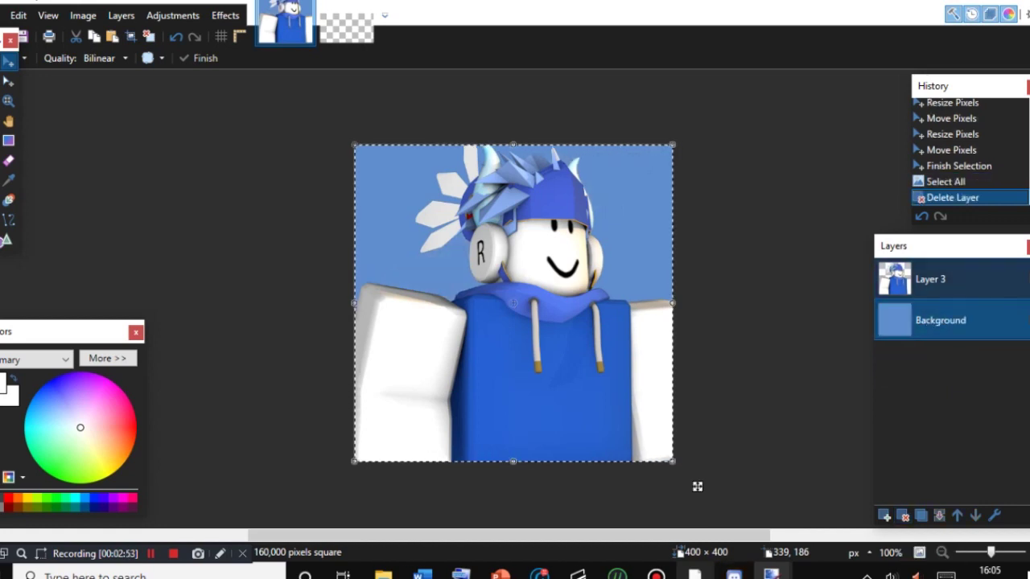
click(934, 279)
click(885, 516)
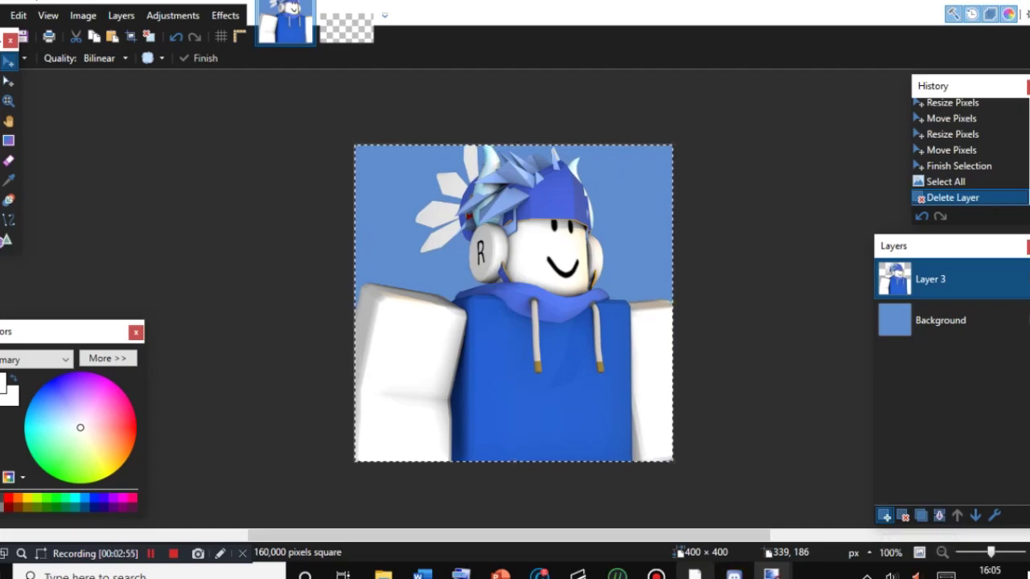
Switch to the web browser and search Google for "halftone dots png".
click(696, 575)
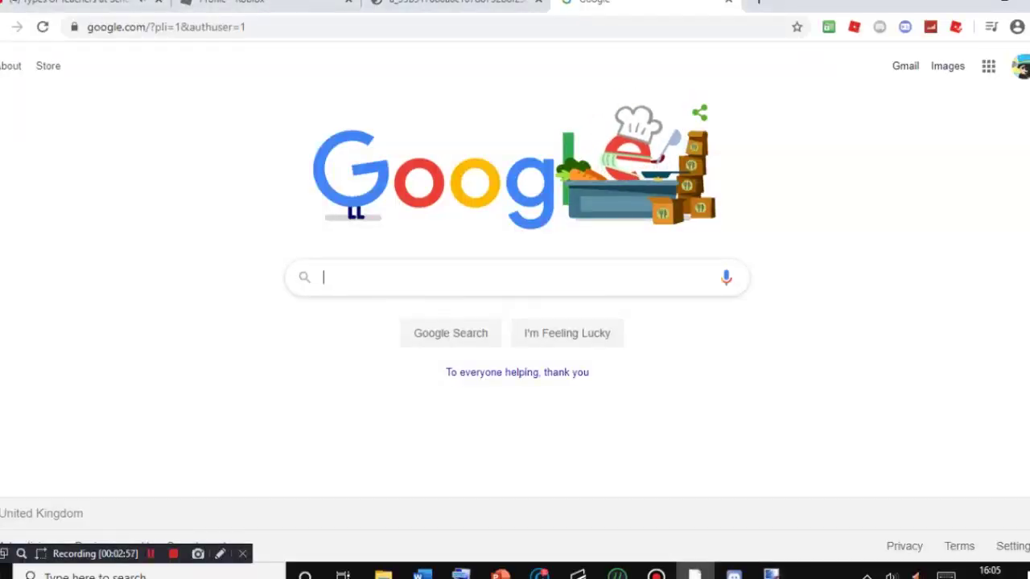
text(halfftone)
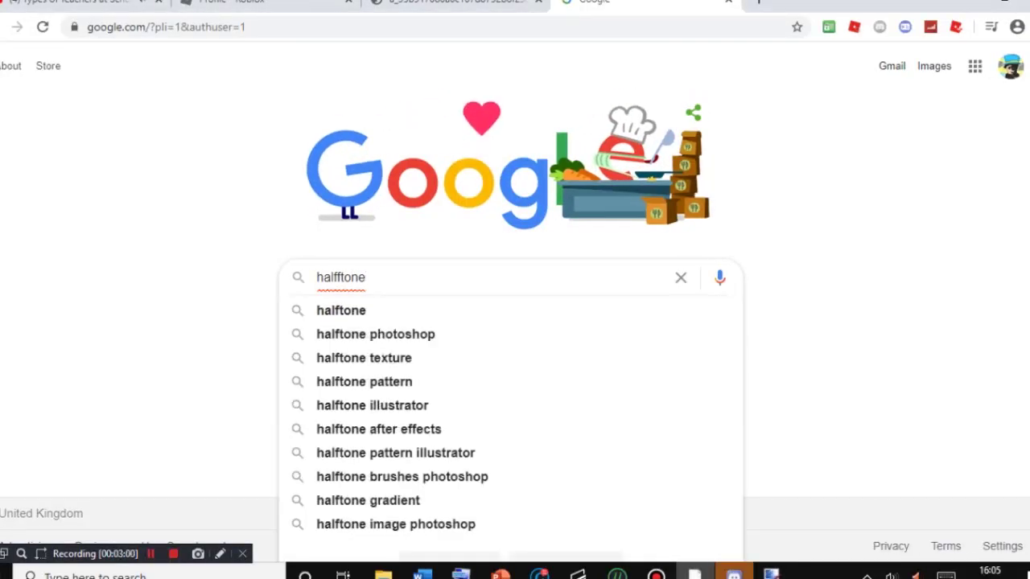
key(ctrl+a)
text(half )
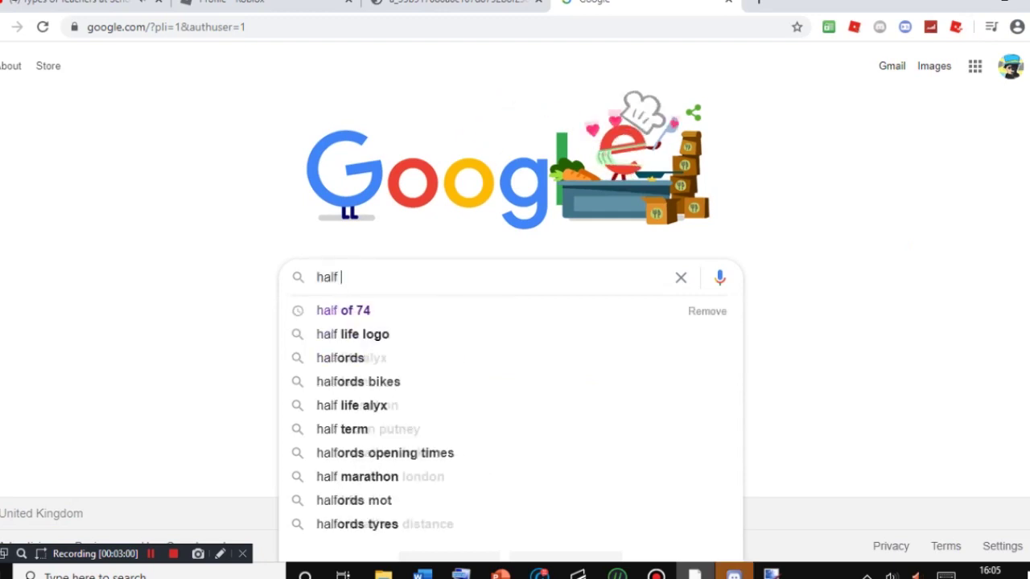
text(tone dots)
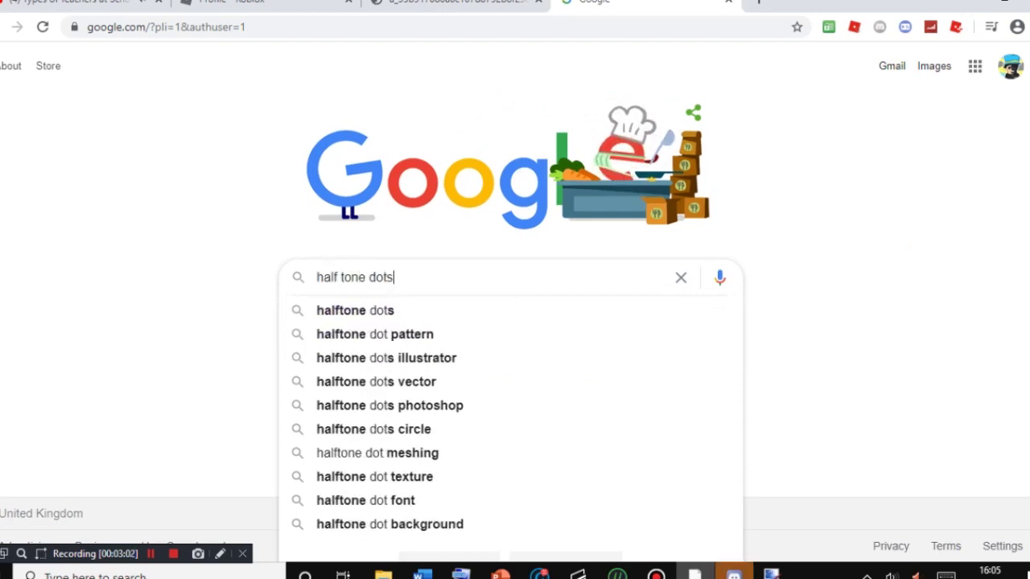
key(Down)
key(Down)
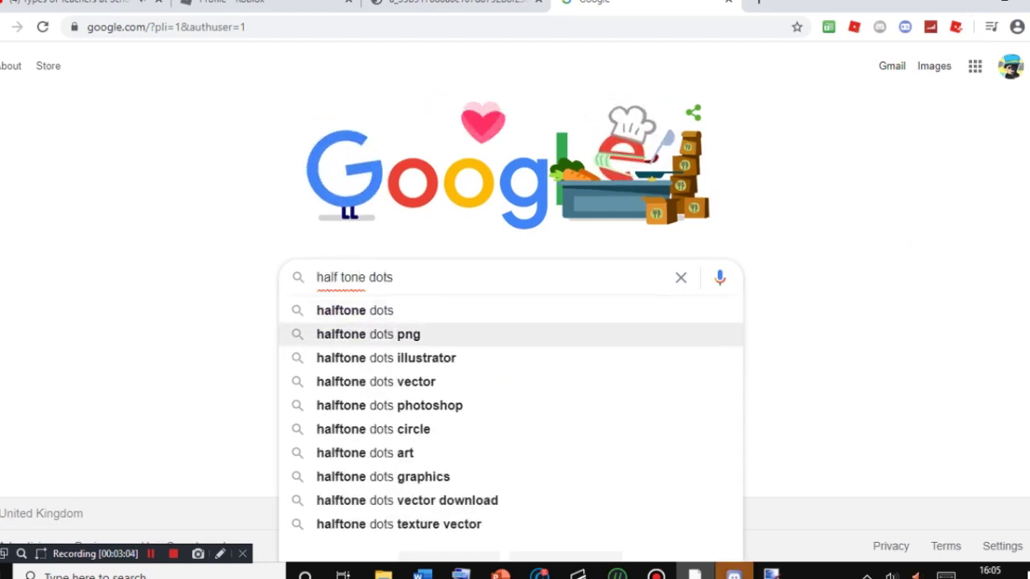
key(Return)
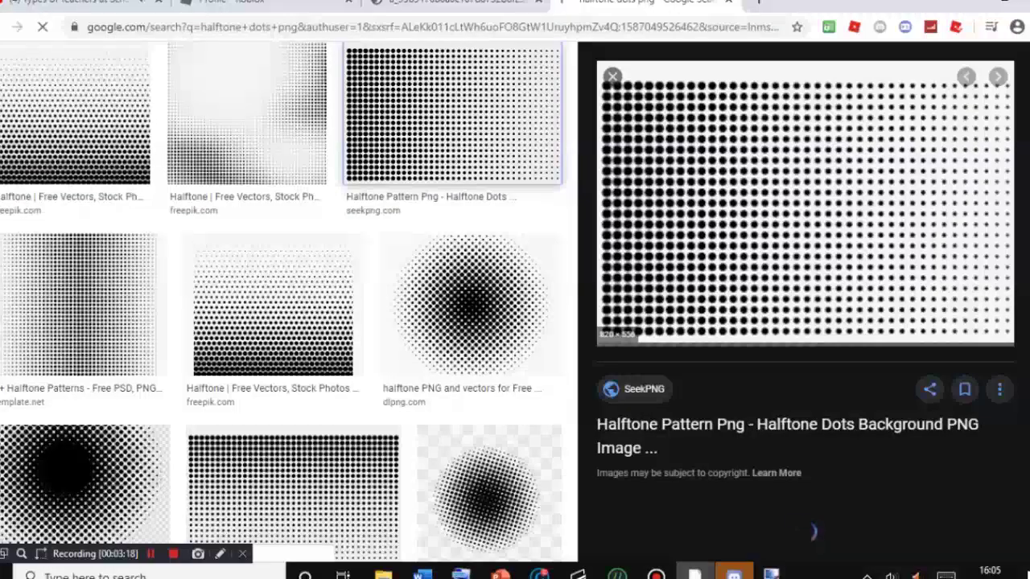
Copy the Freepik halftone image with dots growing toward its lower edge and paste it into paint.net's new layer, keeping the canvas size.
click(76, 117)
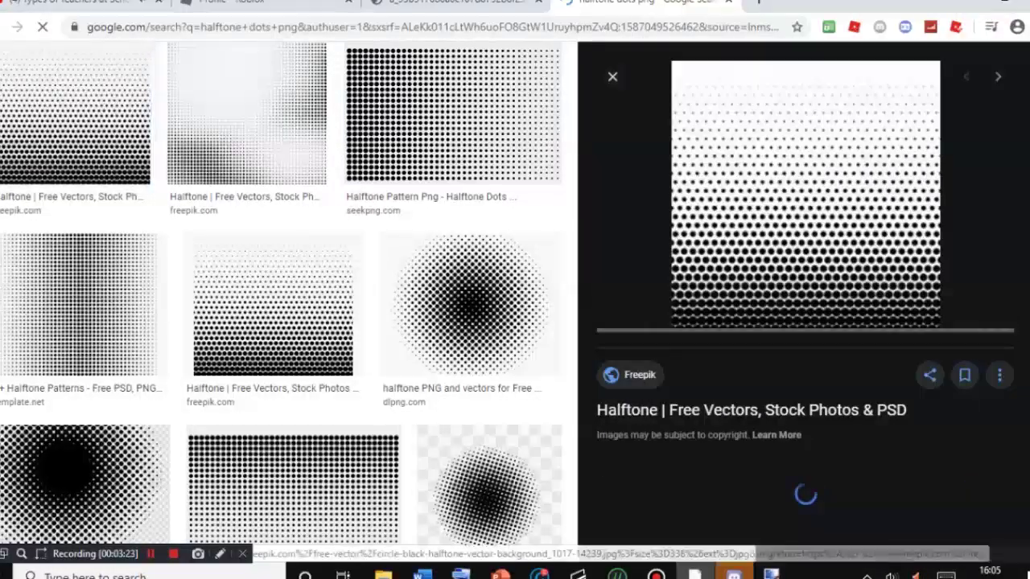
click(88, 306)
click(273, 306)
right_click(735, 178)
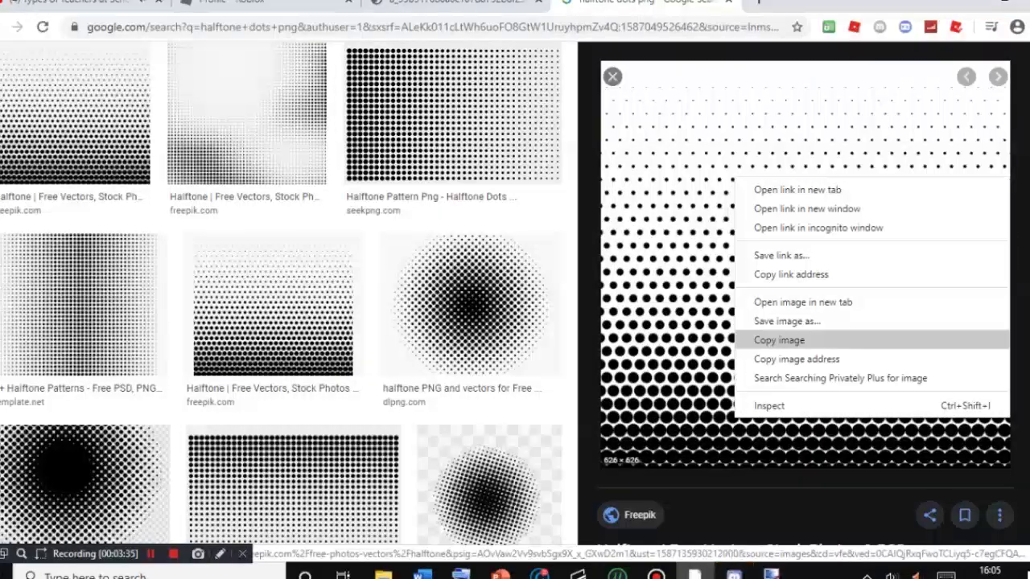
click(779, 341)
mouse_move(771, 574)
click(697, 493)
key(ctrl+v)
click(644, 439)
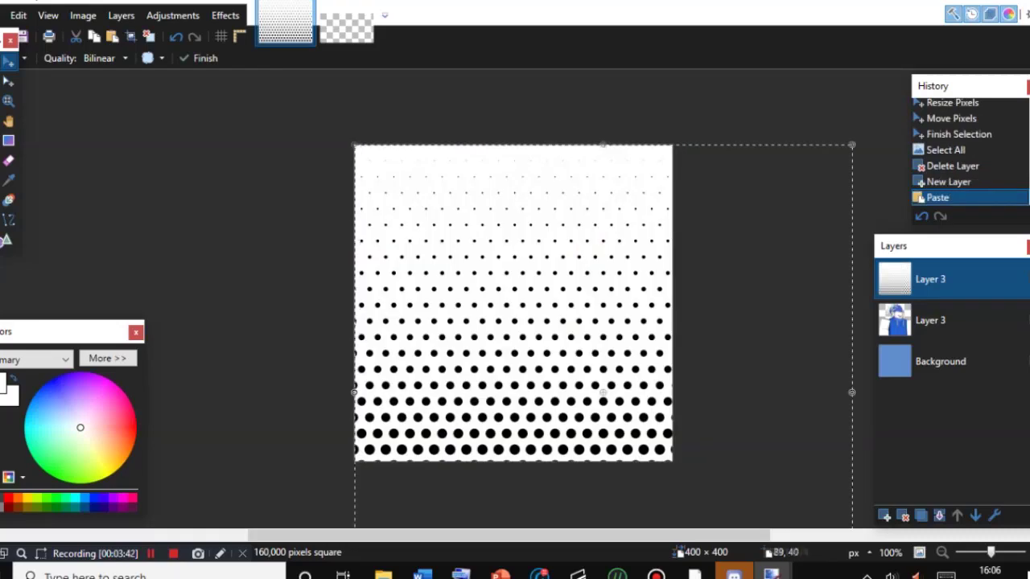
Enlarge the halftone pattern and rotate it by about -33.6° so it covers the whole canvas diagonally.
shift+drag(284, 75, 163, 44)
drag(379, 170, 433, 169)
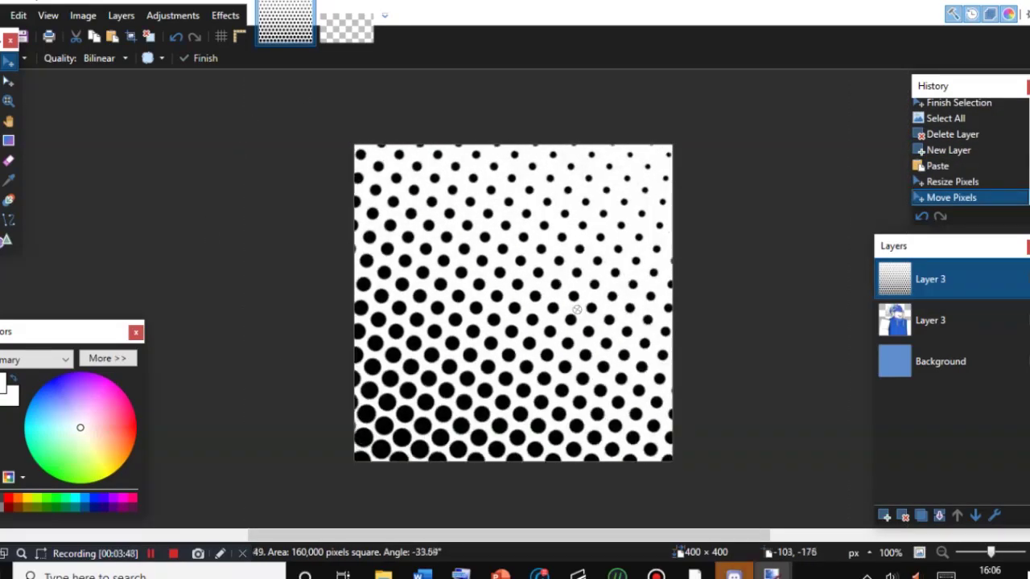
drag(272, 5, 272, 3)
key(ctrl+a)
Set the halftone layer's blend mode to Multiply and reduce its opacity to about a third.
click(121, 16)
click(166, 303)
click(507, 290)
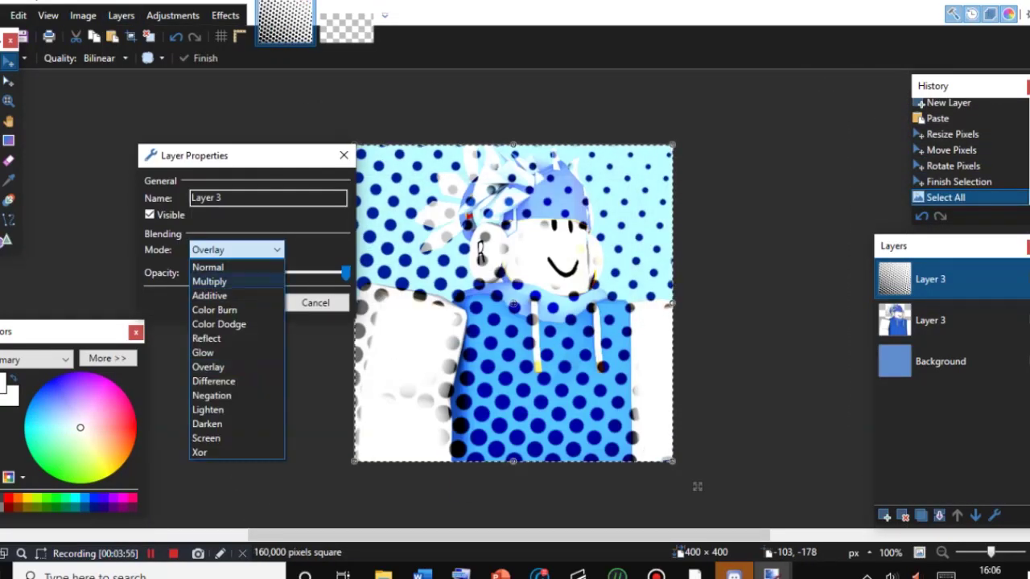
key(Return)
key(Up)
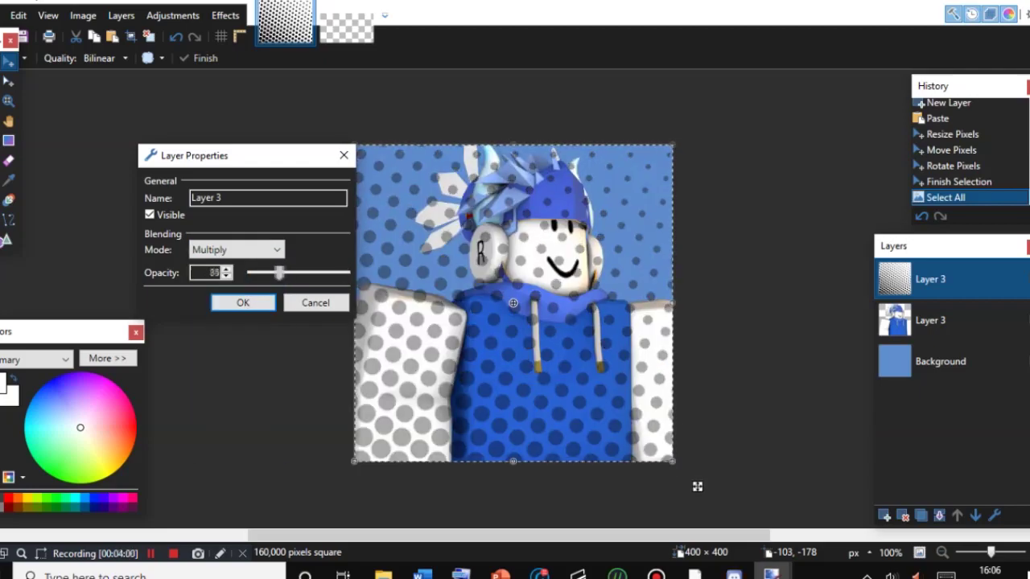
key(Return)
Move the halftone layer down one level so it sits beneath the avatar layer.
key(alt+l)
key(Up)
key(Up)
key(Return)
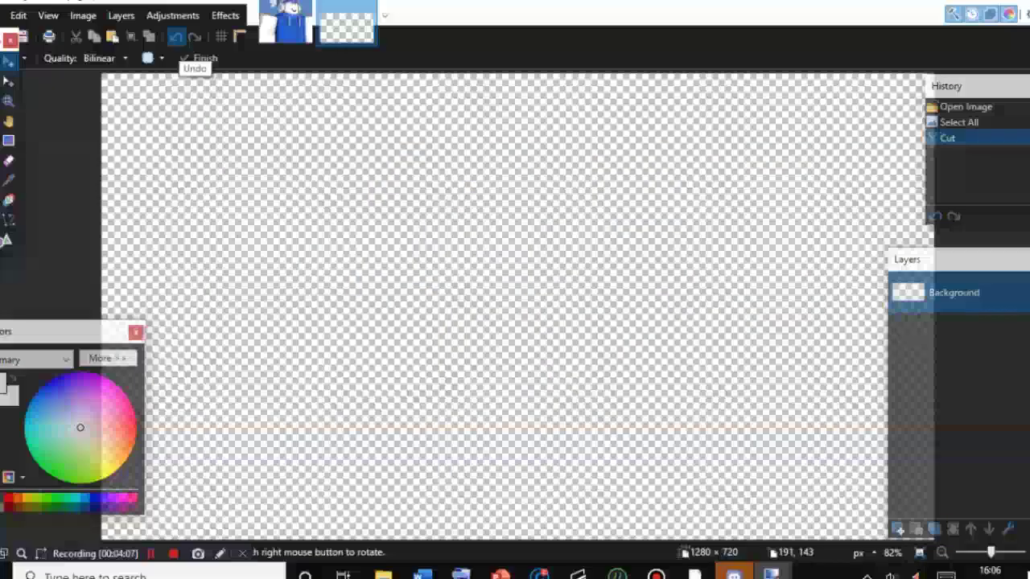
Undo the earlier cut in the avatar render image, cut the avatar again, and return to the profile picture.
click(176, 36)
click(76, 36)
click(286, 22)
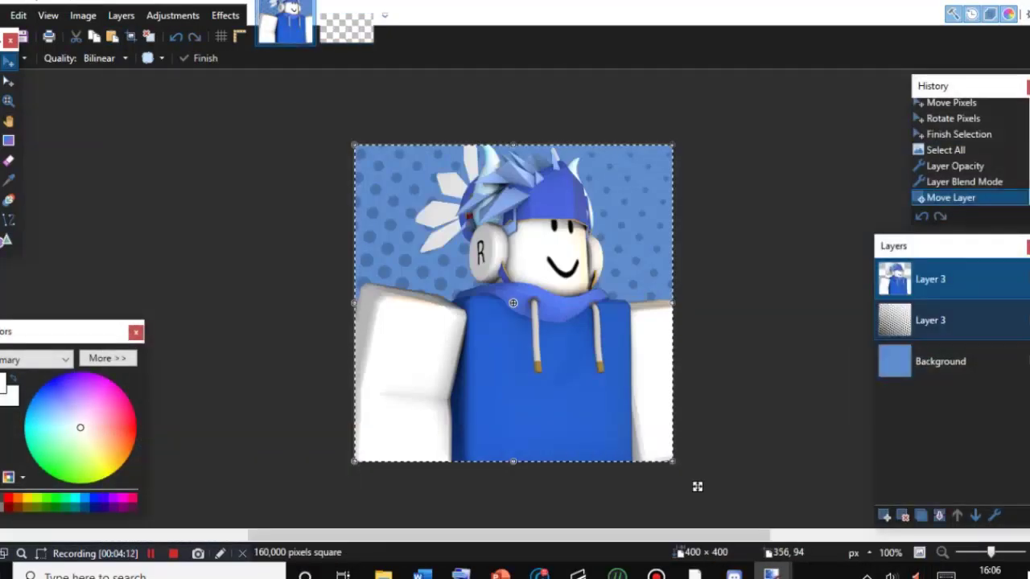
Replace the old avatar layer with a new layer containing the pasted full-size render, positioned with the head in the middle of the canvas.
click(903, 515)
click(884, 516)
key(ctrl+v)
click(531, 381)
drag(684, 370, 513, 370)
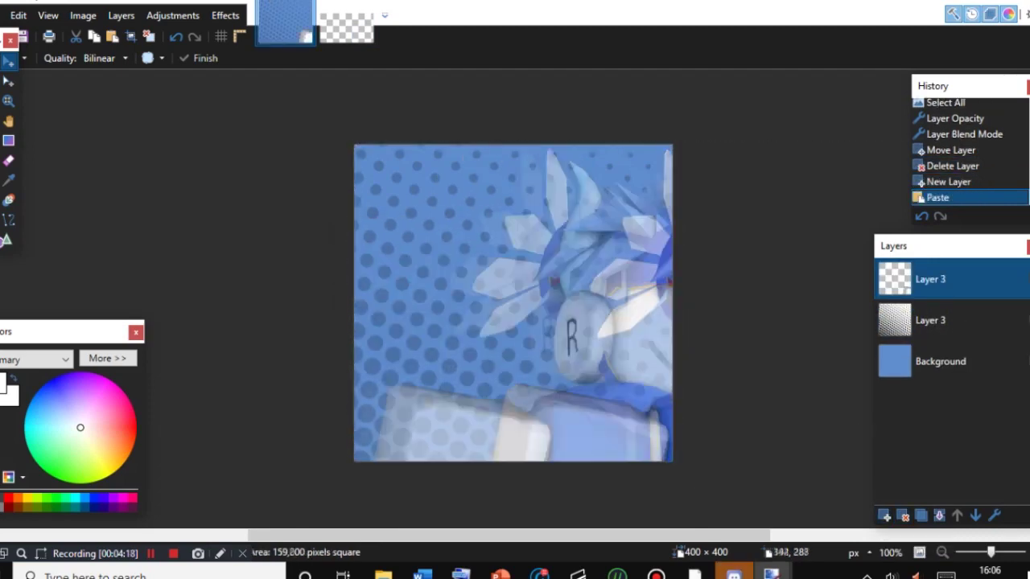
drag(519, 408, 545, 423)
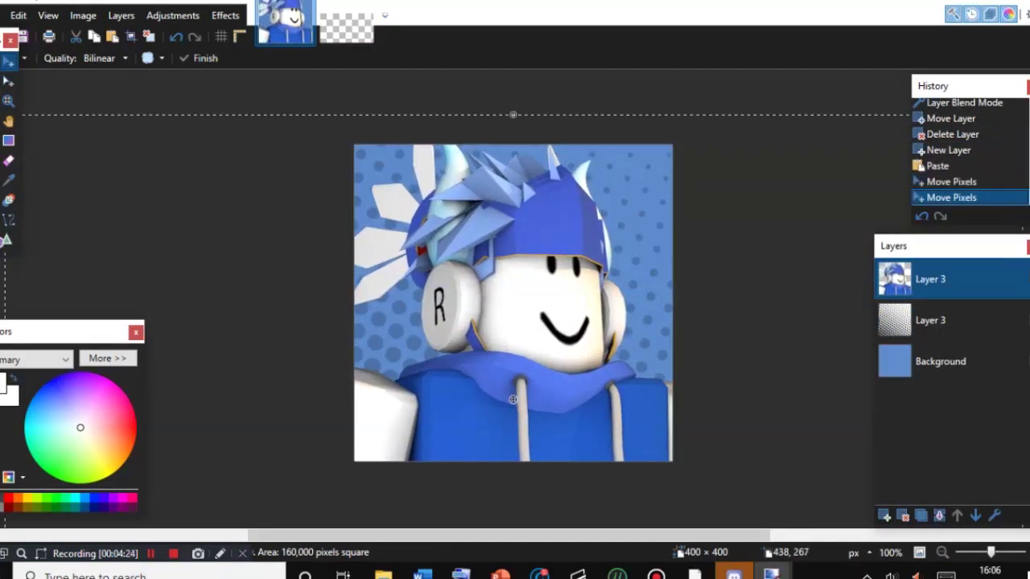
Commit the avatar's placement, switch to Chrome and search Google Images for "starburst background png".
key(ctrl+a)
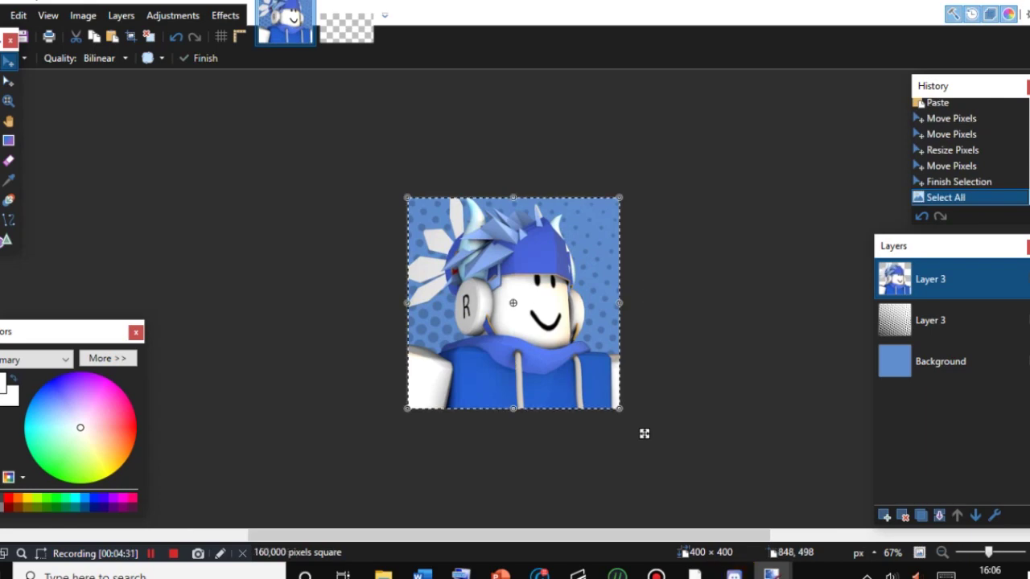
click(695, 574)
scroll(338, 282, up, 2)
triple_click(157, 76)
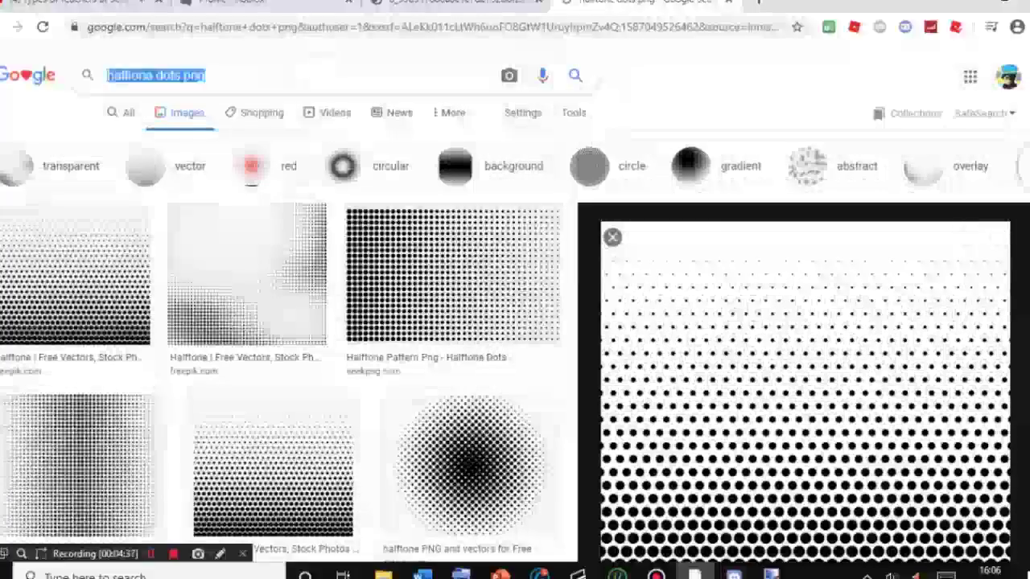
text(starbr)
key(BackSpace)
text(urst)
click(238, 110)
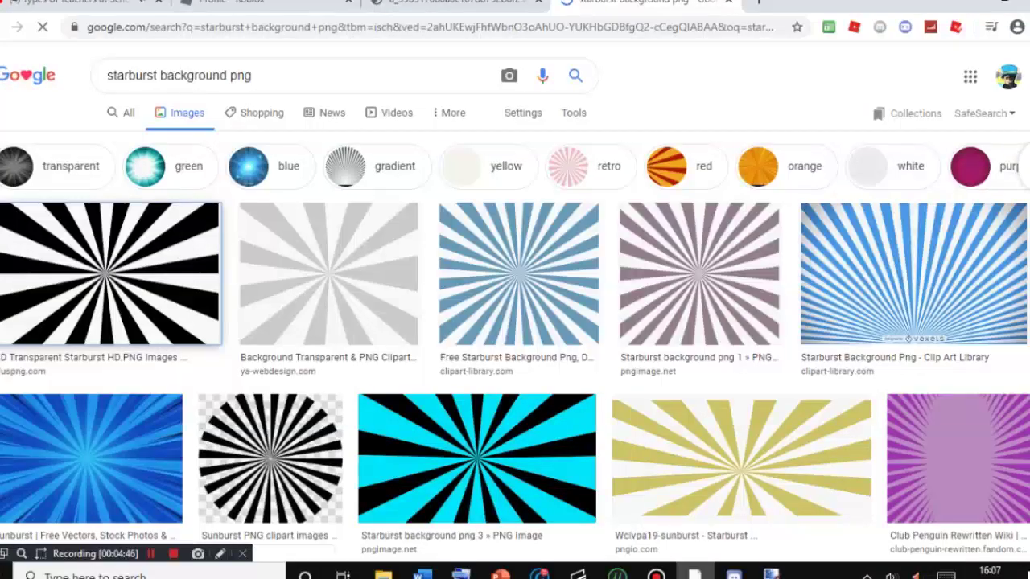
Copy the black-and-white PlusPNG starburst image and paste it onto a new layer in the paint.net profile picture, keeping the canvas size.
click(145, 274)
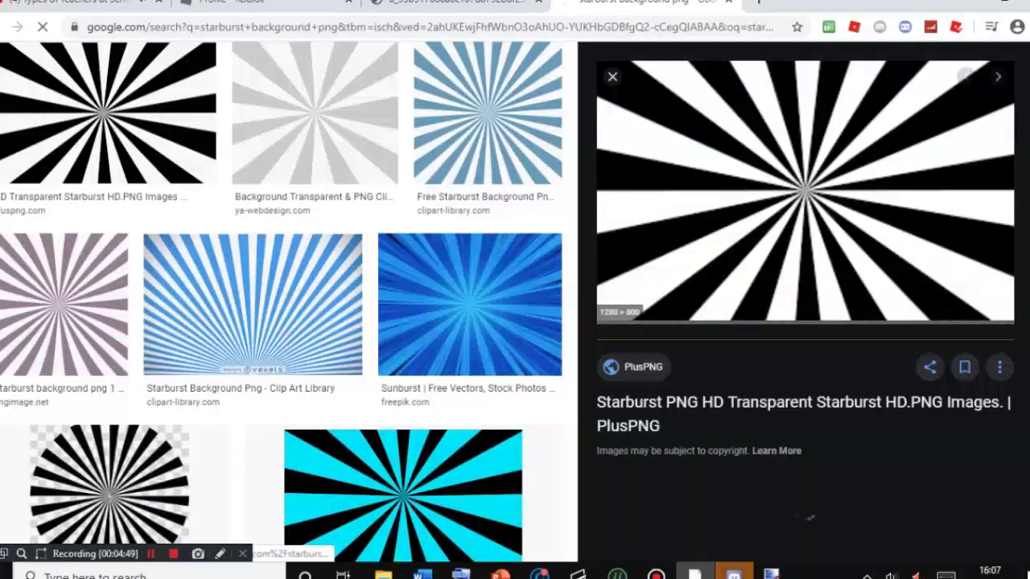
right_click(779, 174)
click(824, 338)
click(771, 574)
key(ctrl+v)
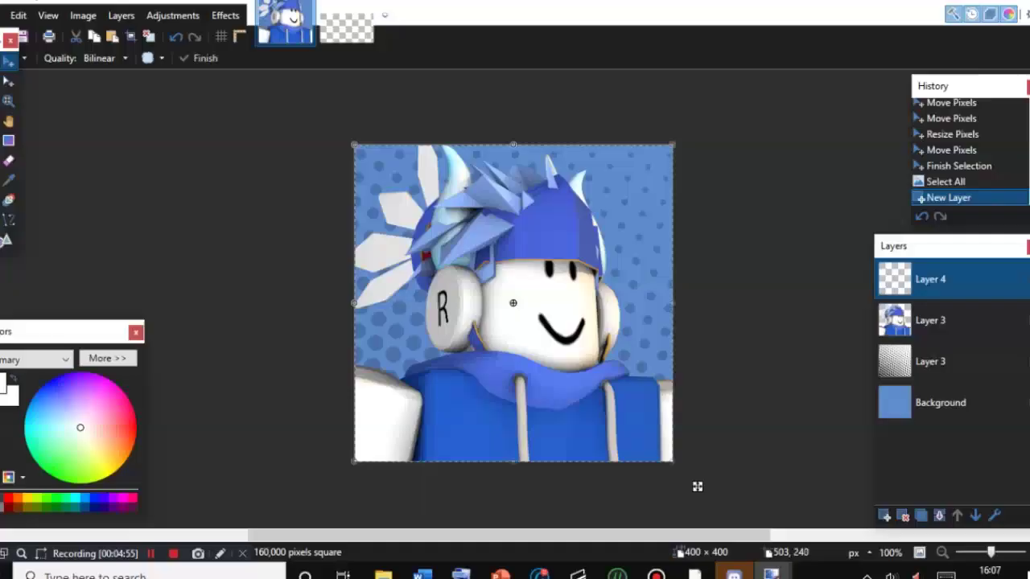
click(515, 393)
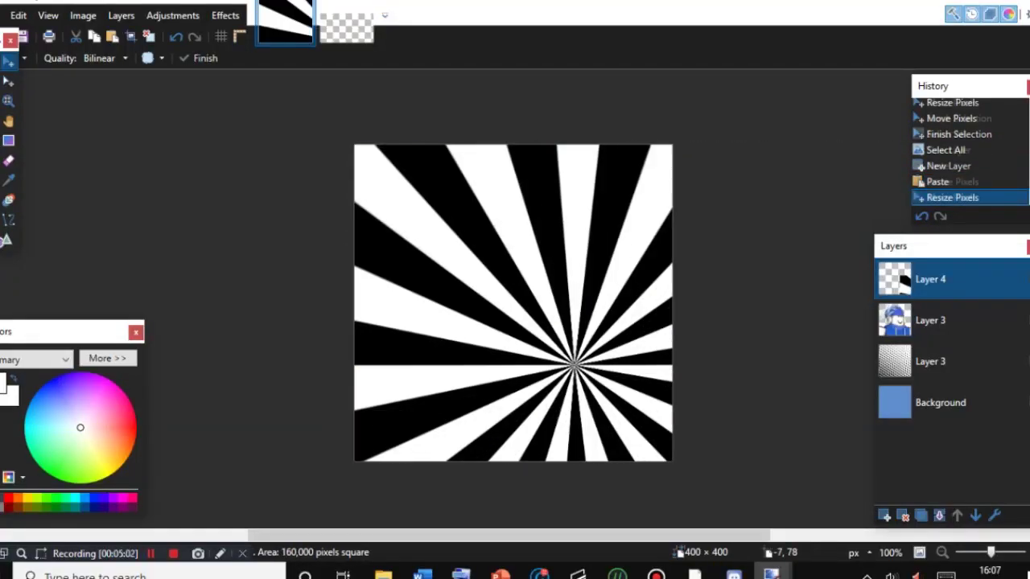
Scale and reposition the pasted starburst so it covers the whole canvas with its centre near the middle.
drag(350, 208, 349, 208)
drag(169, 113, 291, 190)
drag(493, 197, 486, 184)
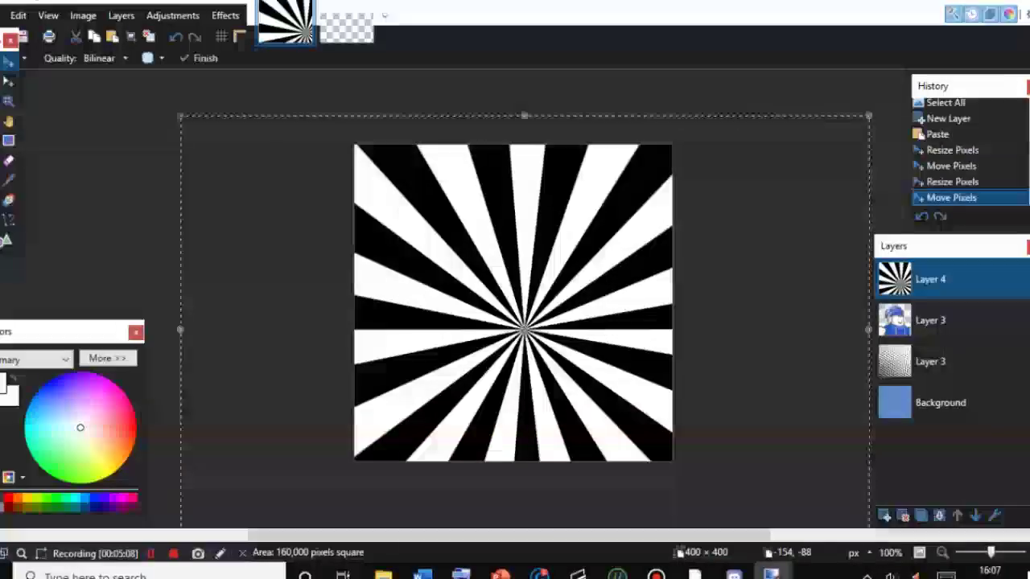
key(ctrl+a)
Set the starburst layer's blend mode to Additive, reduce its opacity and move it directly below the avatar layer.
click(121, 16)
click(166, 302)
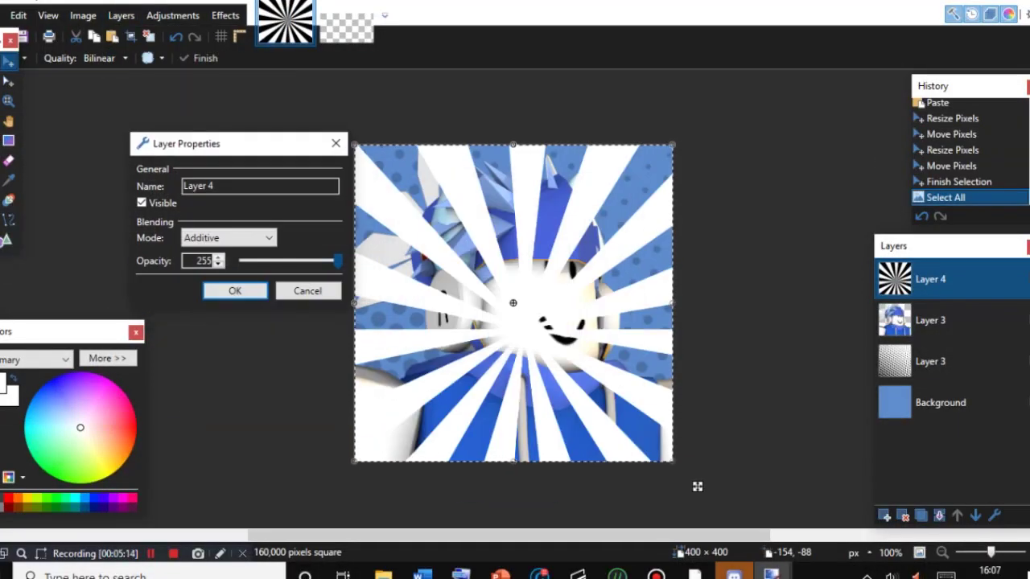
click(235, 290)
drag(931, 279, 932, 325)
Adjust the opacity of the halftone layer beneath the starburst.
click(931, 361)
click(121, 15)
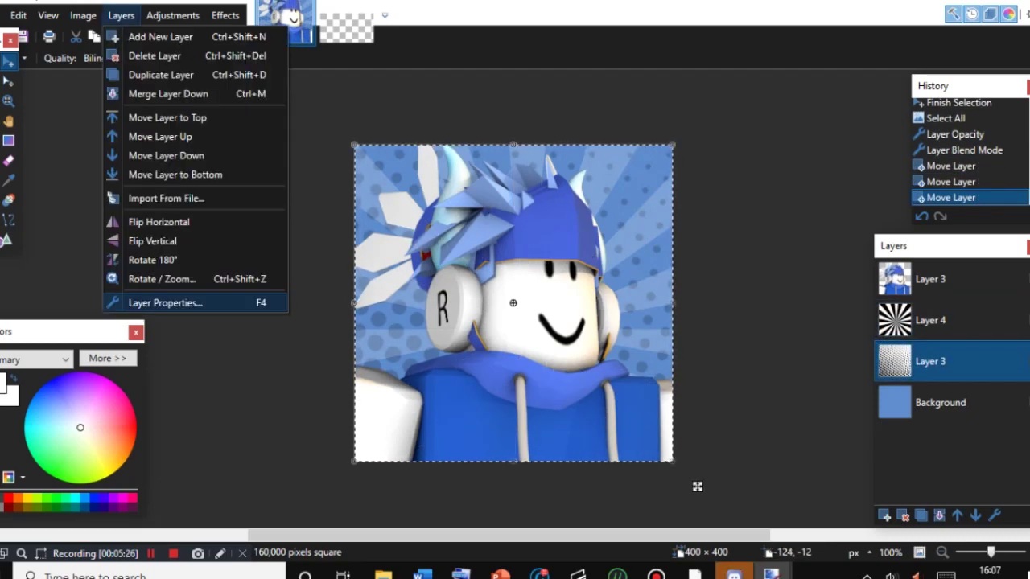
click(166, 302)
key(Return)
Add a new layer above the avatar layer and choose the Ellipse shape for drawing.
key(alt+Page_Up)
key(alt+Page_Up)
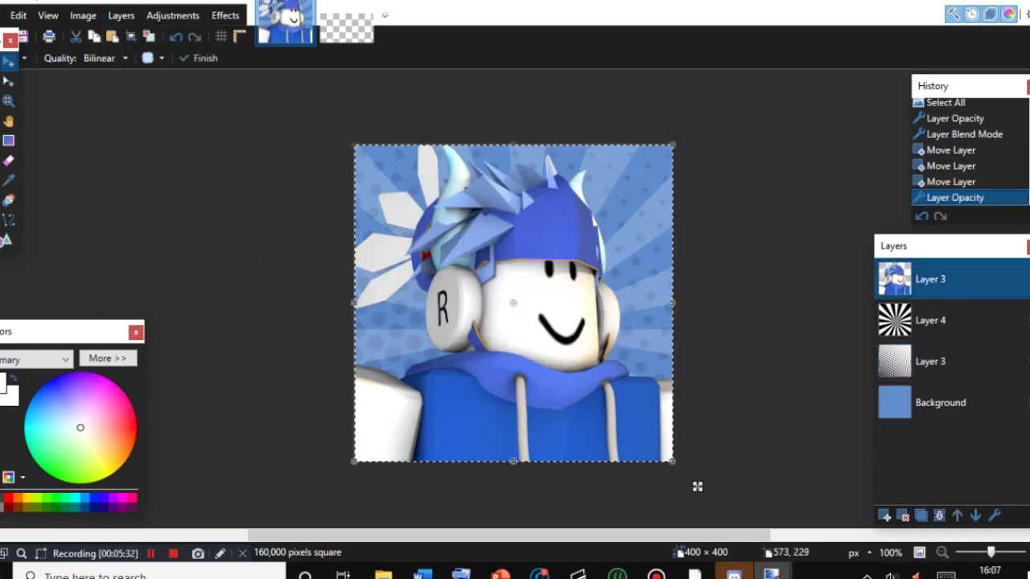
key(ctrl+shift+n)
click(8, 240)
click(74, 58)
click(108, 97)
Try drawing white circle outlines over the avatar, reducing the brush width to 35, and erase them.
drag(370, 160, 567, 361)
key(Delete)
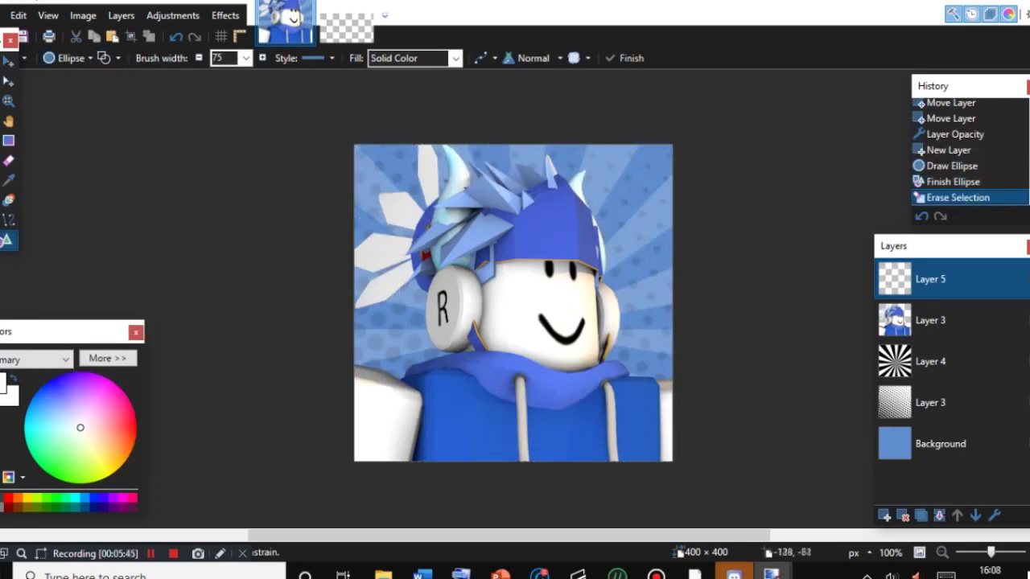
click(246, 57)
click(230, 289)
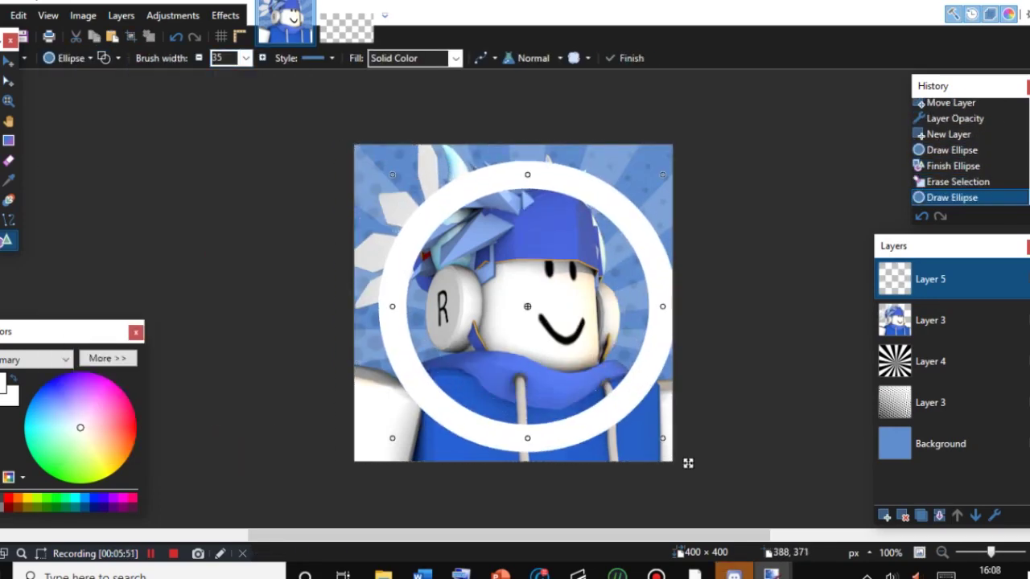
click(7, 61)
drag(554, 266, 540, 265)
key(Delete)
Draw a white ring about 365 px wide around the canvas centre and fill its inside with white.
click(7, 240)
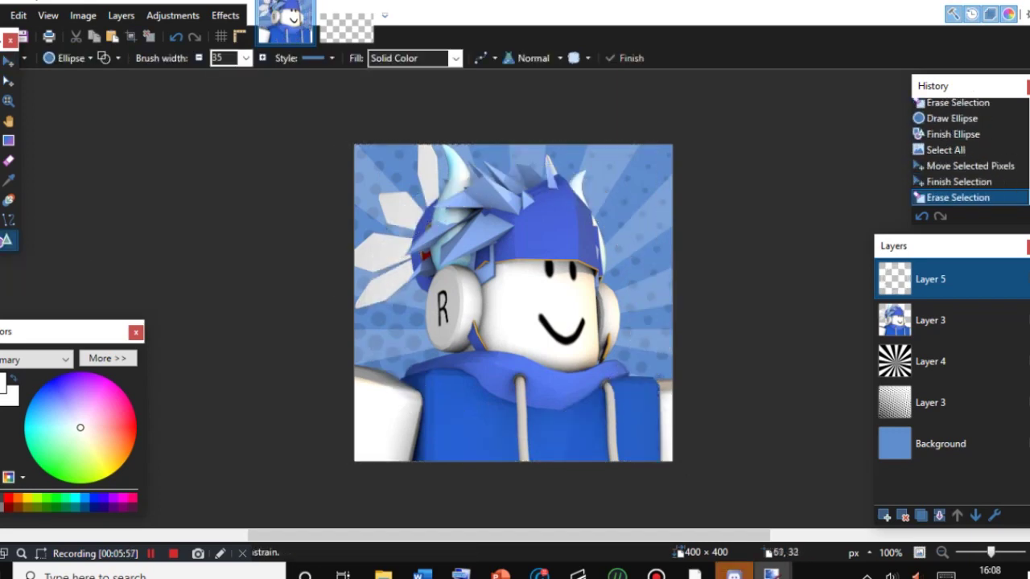
drag(645, 418, 651, 416)
drag(515, 415, 515, 430)
click(8, 61)
drag(488, 238, 483, 235)
key(ctrl+a)
key(f)
click(509, 271)
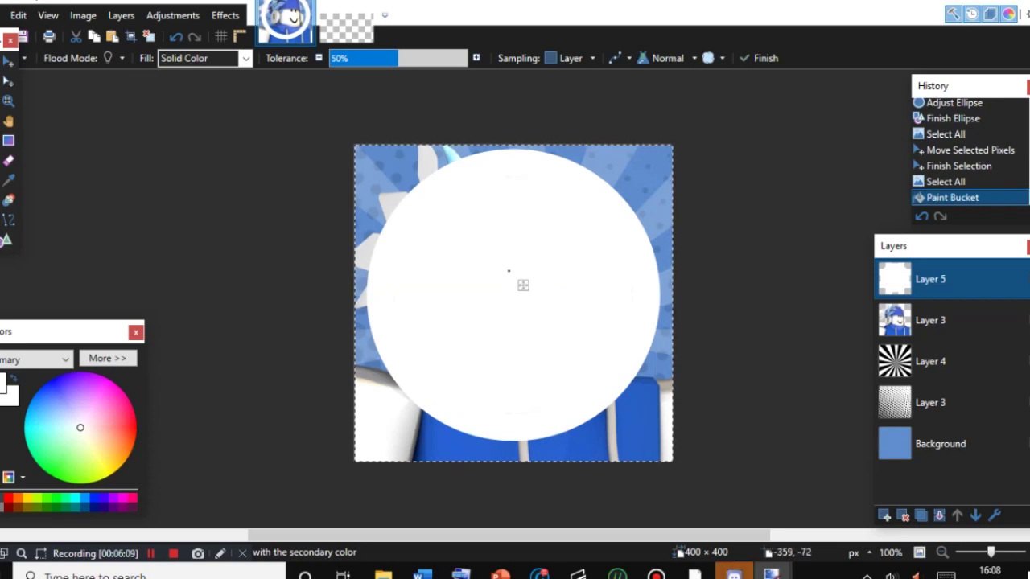
Move the circle layer below the avatar layer and shift the circle slightly down behind the head.
key(ctrl+Page_Down)
click(9, 61)
drag(631, 262, 632, 279)
key(ctrl+a)
Pick a saturated dark blue from the picture and recolour the white circle with it.
click(940, 444)
click(9, 180)
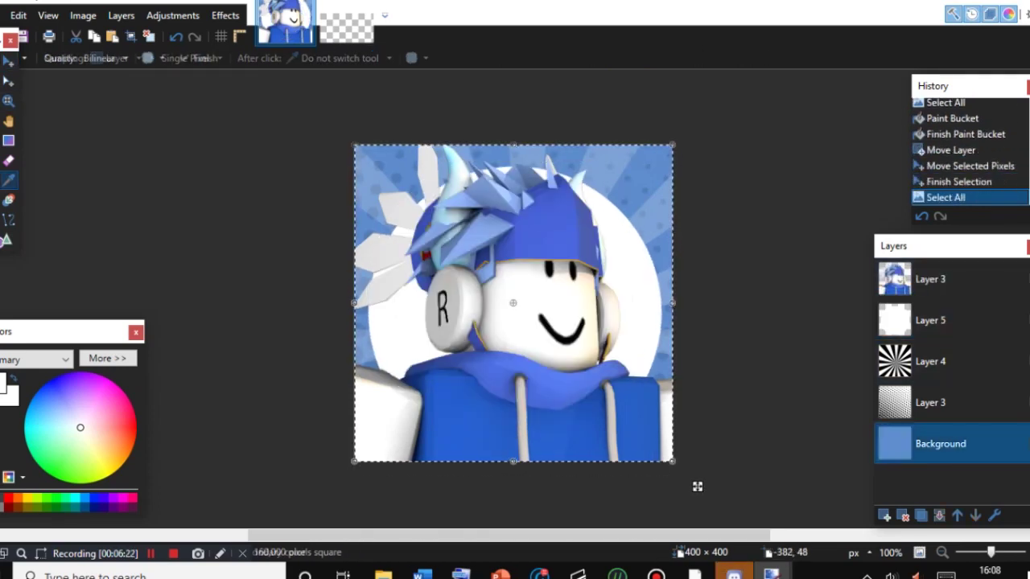
click(940, 320)
click(0, 141)
click(626, 253)
Try a different opacity for the dark blue circle layer and restore it to 255.
click(121, 15)
click(165, 303)
drag(575, 312, 602, 312)
click(513, 343)
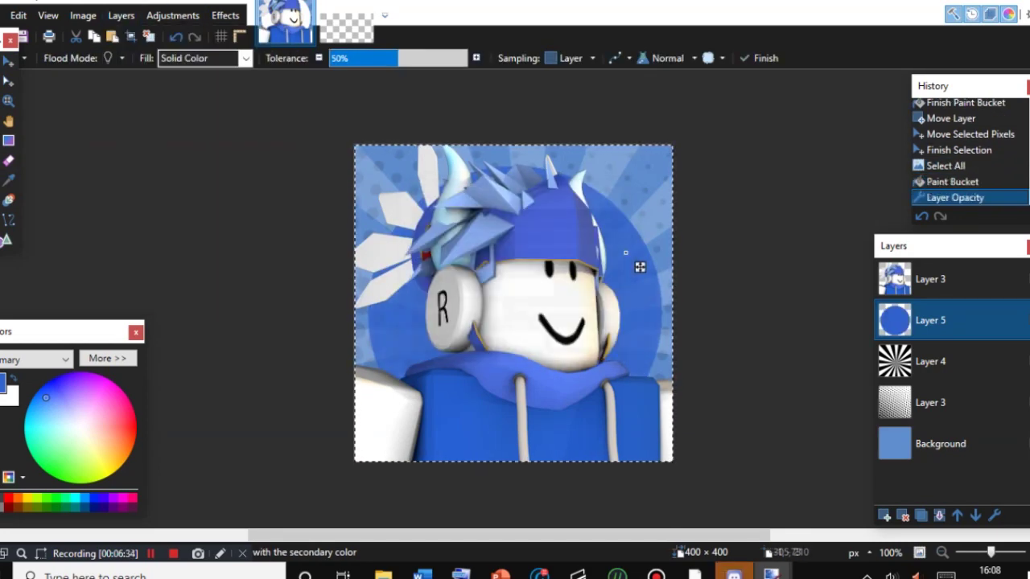
key(alt+l)
key(p)
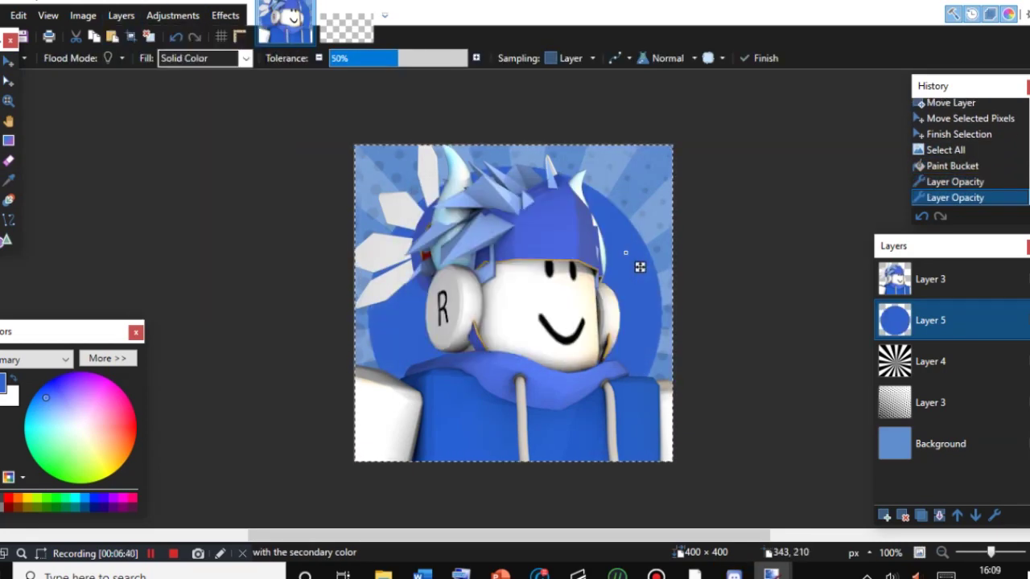
Duplicate the circle layer, recolour the upper copy with the background's light blue and lower its opacity.
key(ctrl+shift+d)
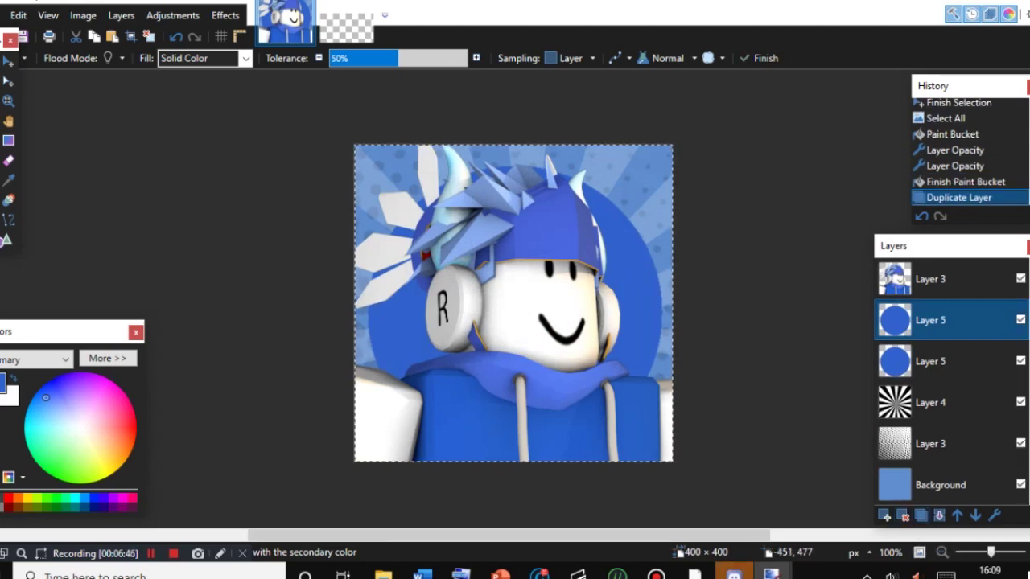
click(9, 180)
click(941, 485)
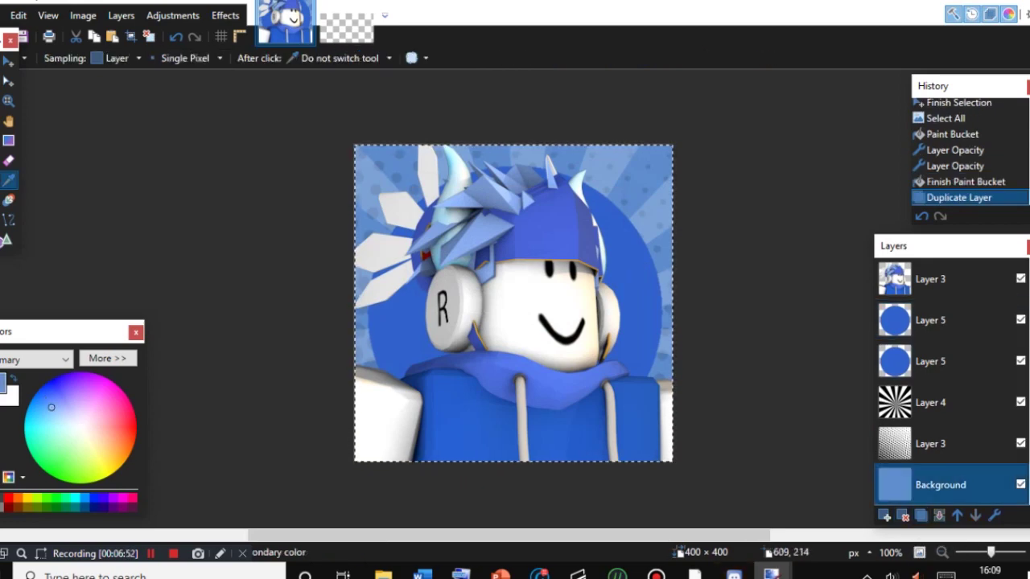
click(941, 320)
click(0, 141)
click(610, 244)
click(121, 15)
click(166, 303)
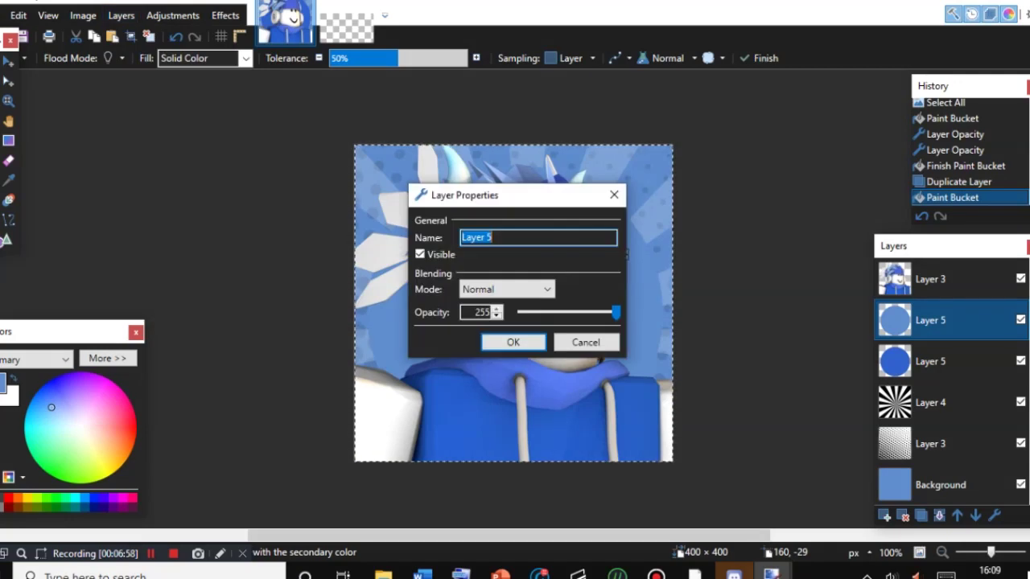
Merge the light blue circle layer down and undo the merge.
click(939, 516)
click(121, 16)
click(122, 15)
click(177, 36)
Offset the light blue circle slightly to leave a darker crescent on its right edge, and merge it with the dark circle layer.
click(9, 61)
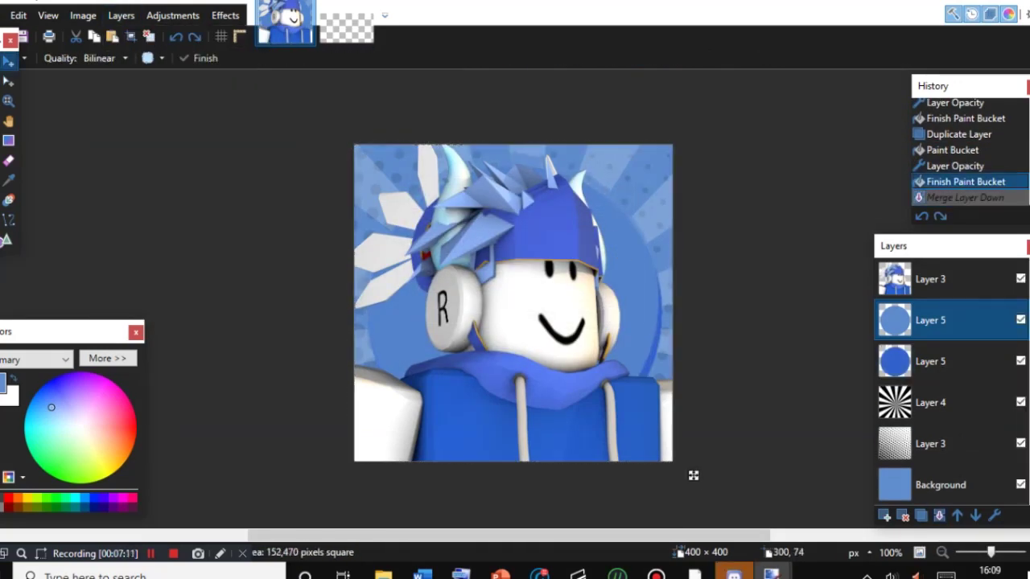
drag(594, 204, 593, 203)
key(ctrl+a)
click(939, 516)
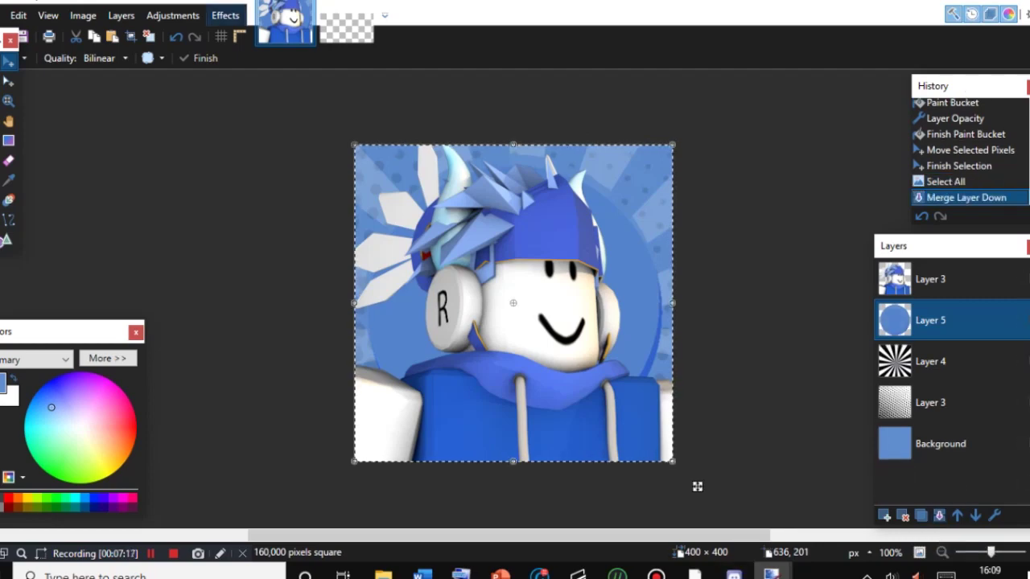
Try the Jitter distortion on the merged circle with a maximum distance of 8, width 1 and spacing 0, and undo it.
click(225, 15)
mouse_move(245, 94)
click(370, 170)
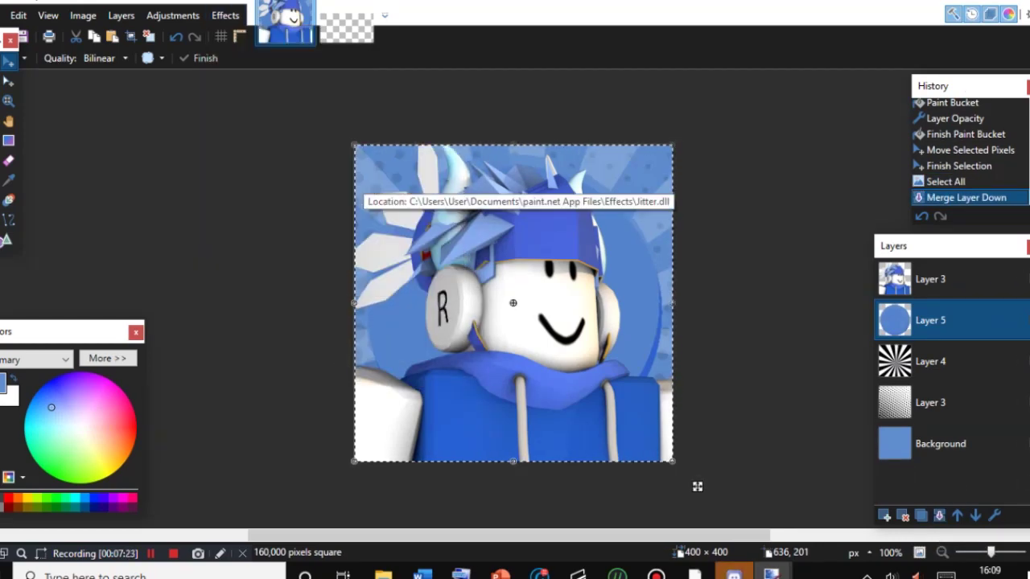
drag(519, 99, 225, 98)
drag(100, 136, 103, 136)
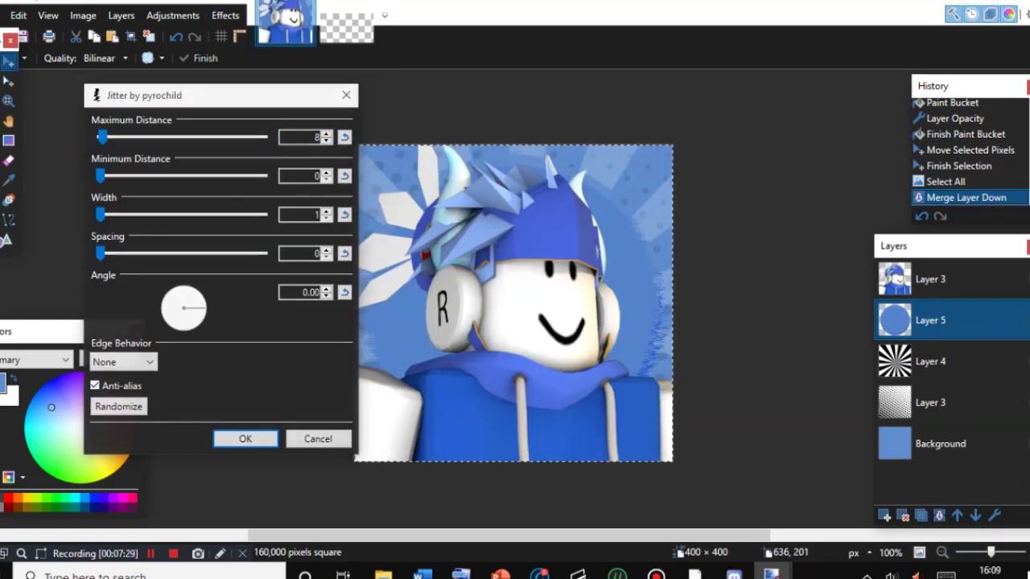
click(246, 439)
key(ctrl+z)
Apply the Jitter effect to the circle with maximum distance 6, minimum distance 0, width 3 and spacing 4.
click(226, 15)
mouse_move(247, 118)
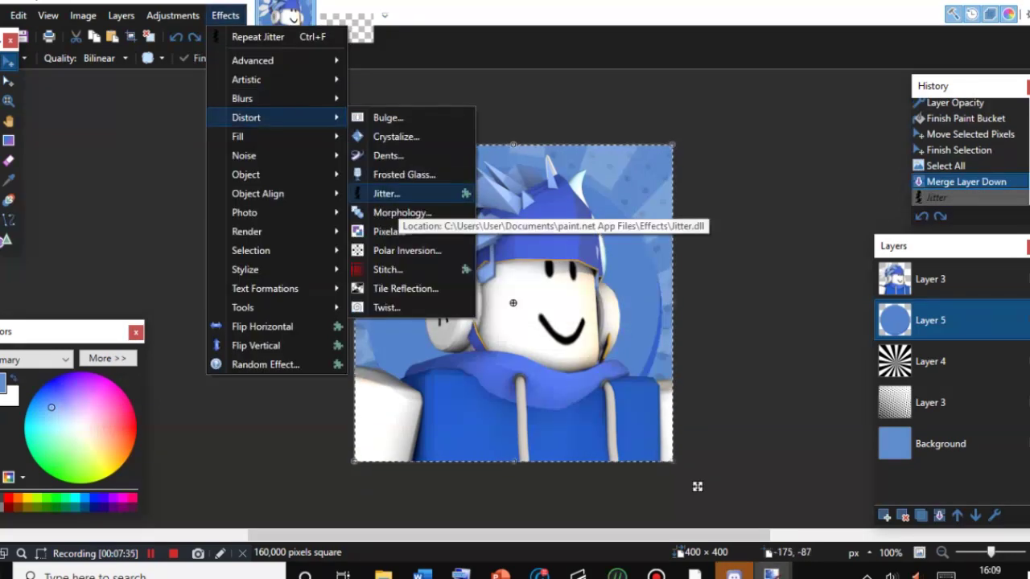
click(386, 194)
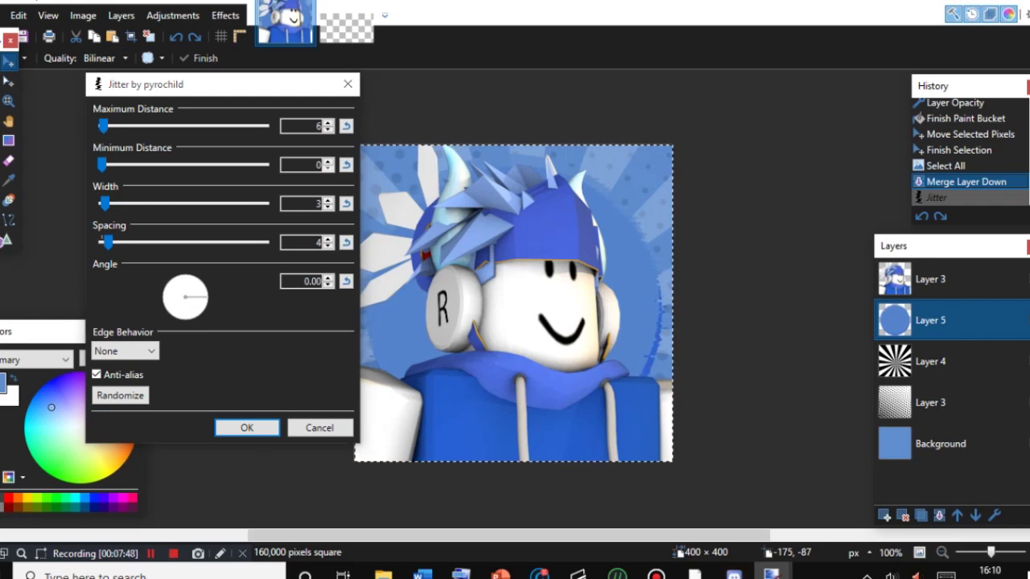
click(247, 428)
click(121, 15)
click(165, 302)
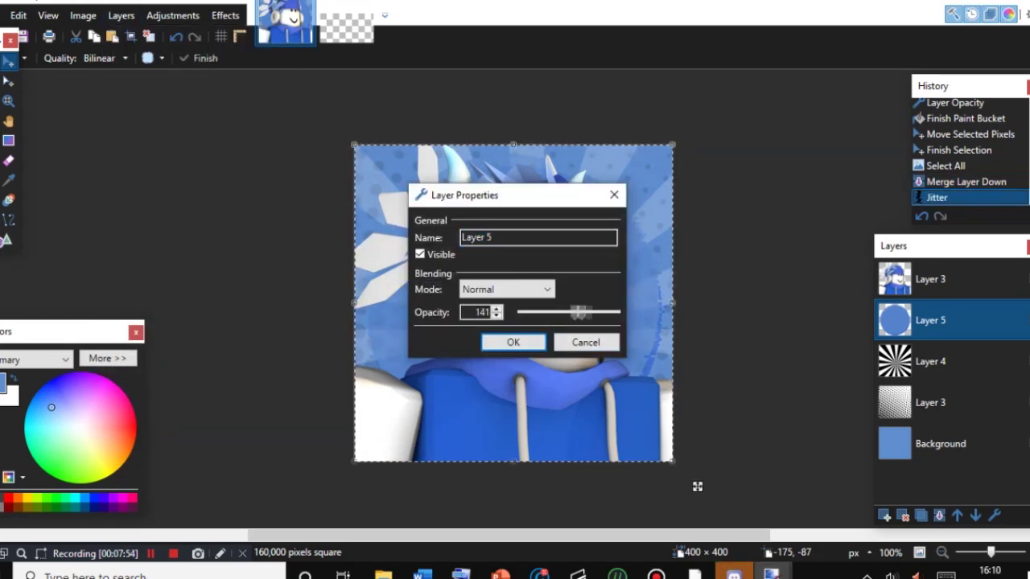
mouse_move(931, 321)
mouse_down()
mouse_move(931, 362)
mouse_move(931, 320)
mouse_up()
Switch to Chrome and search Google Images for "polka dot background".
mouse_move(695, 575)
click(695, 515)
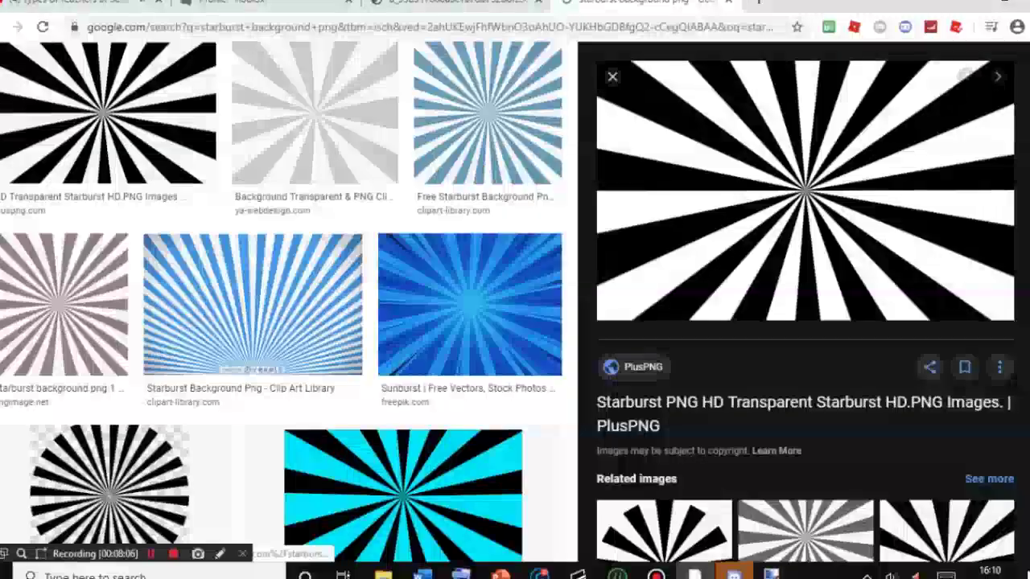
scroll(515, 322, up, 3)
triple_click(179, 76)
text(polka dot background)
key(Return)
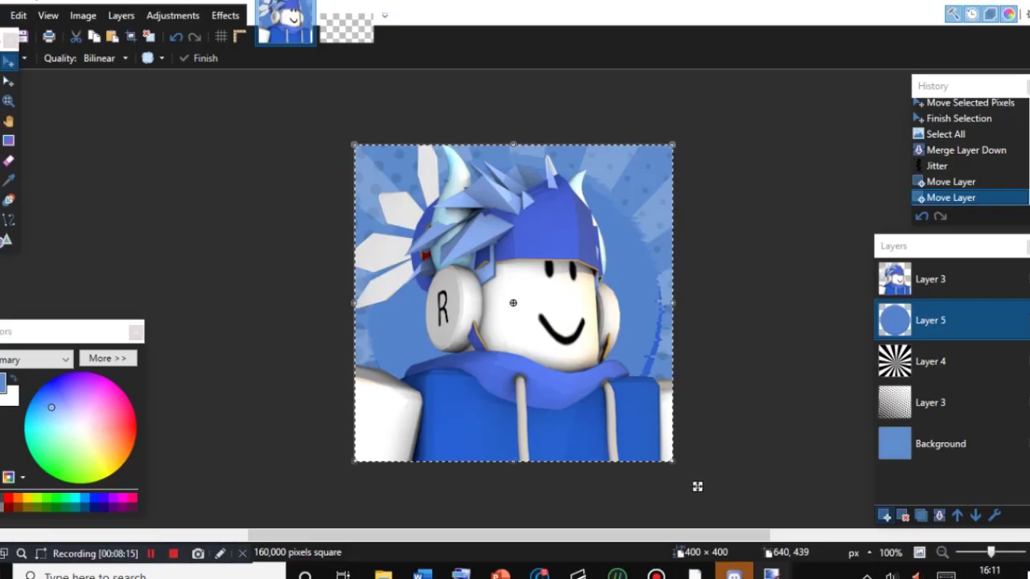
Paste the copied image onto a new layer, scale it to the canvas and keep the layer directly below the avatar.
key(ctrl+shift+v)
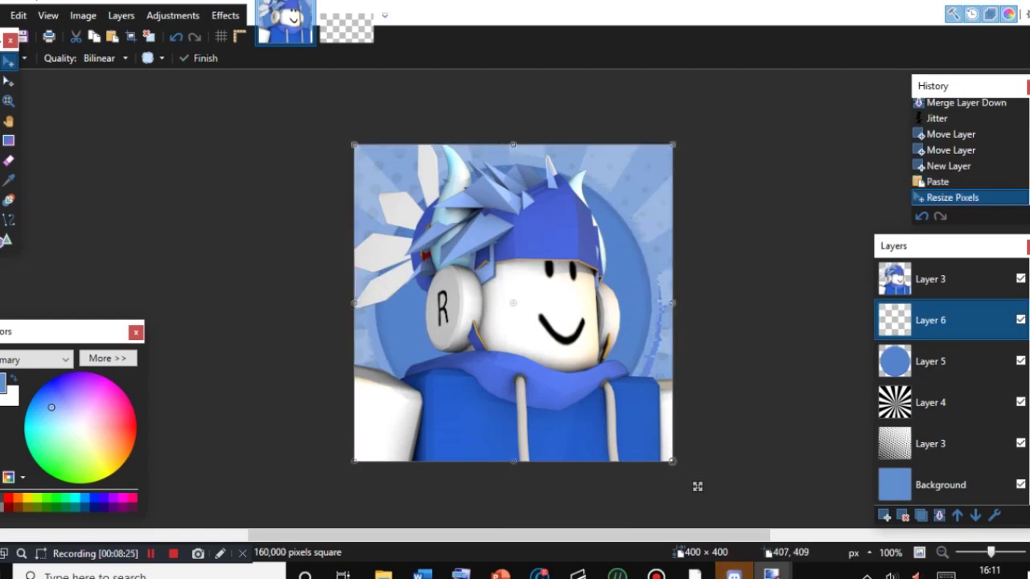
click(956, 516)
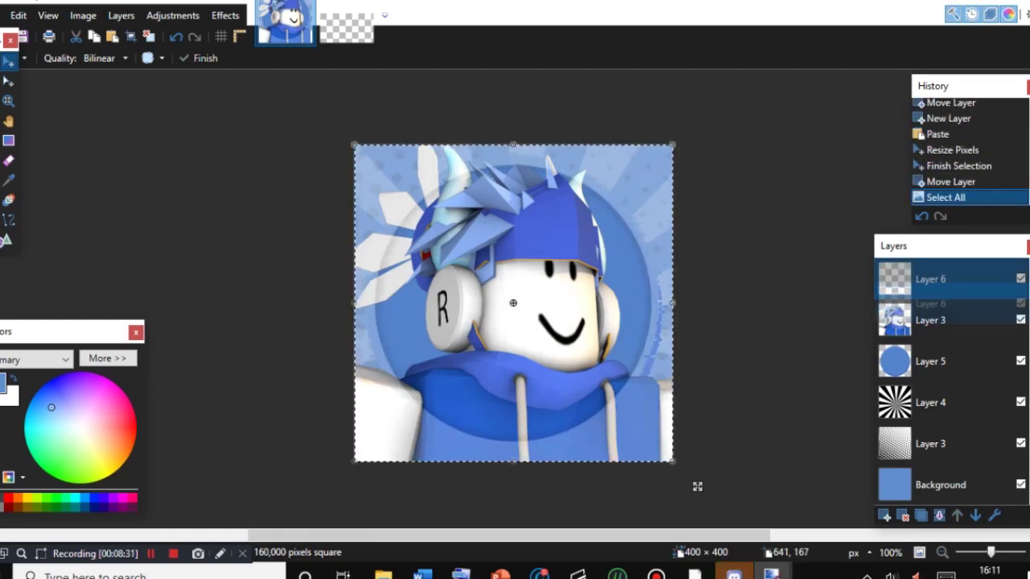
click(975, 515)
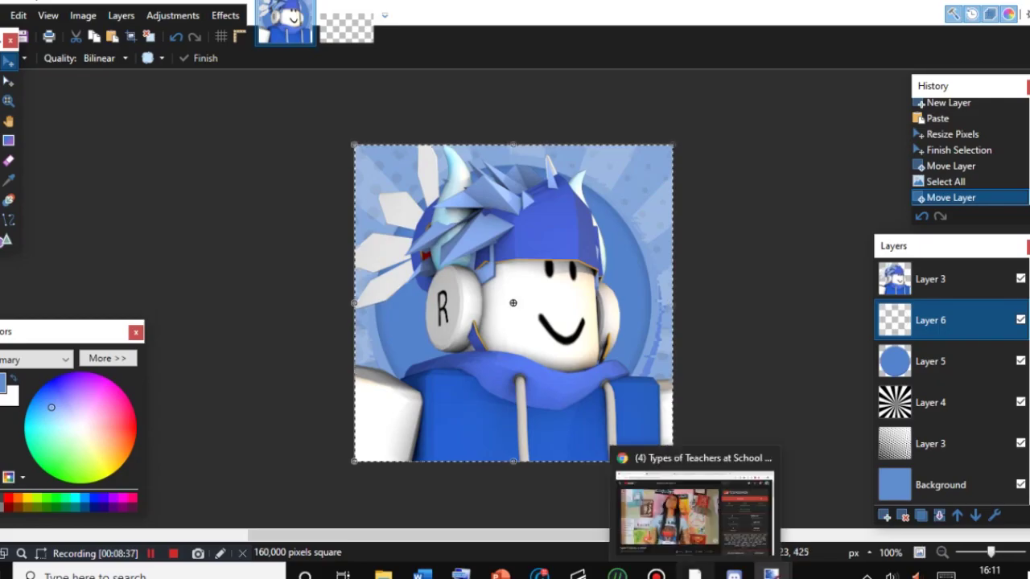
Return to the image search in Chrome and refine the query to "polka dot background png".
click(697, 487)
click(648, 4)
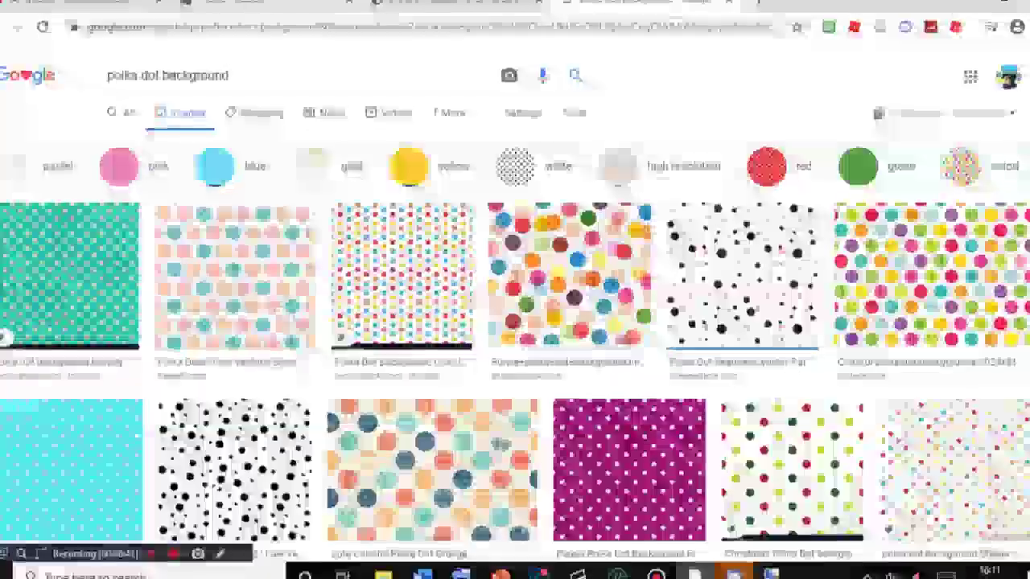
click(266, 76)
text(png)
key(Return)
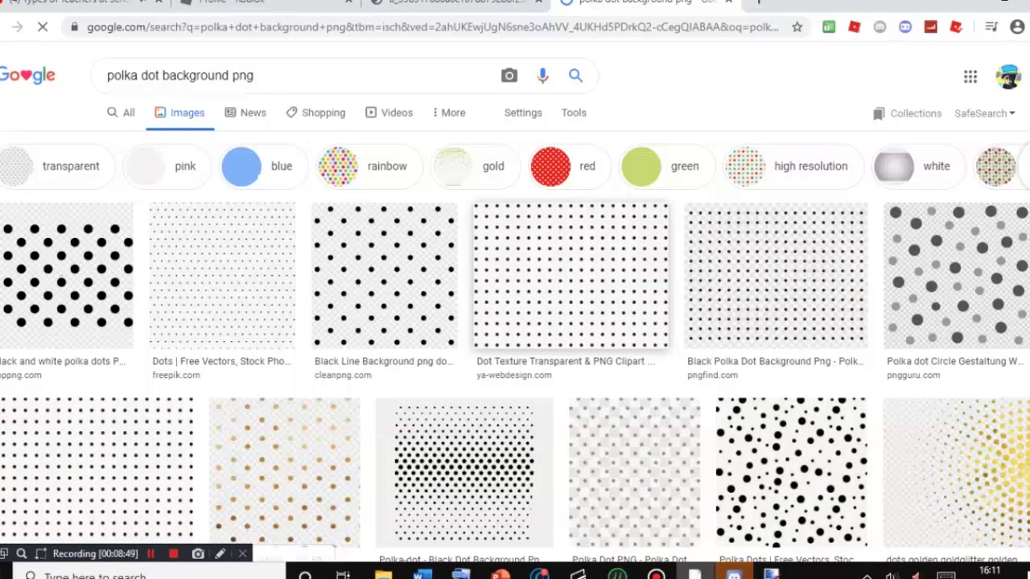
Copy the "Dot Texture Transparent" image of small black dots and switch back to the profile picture in paint.net.
click(571, 275)
right_click(695, 228)
click(739, 387)
mouse_move(771, 575)
click(697, 486)
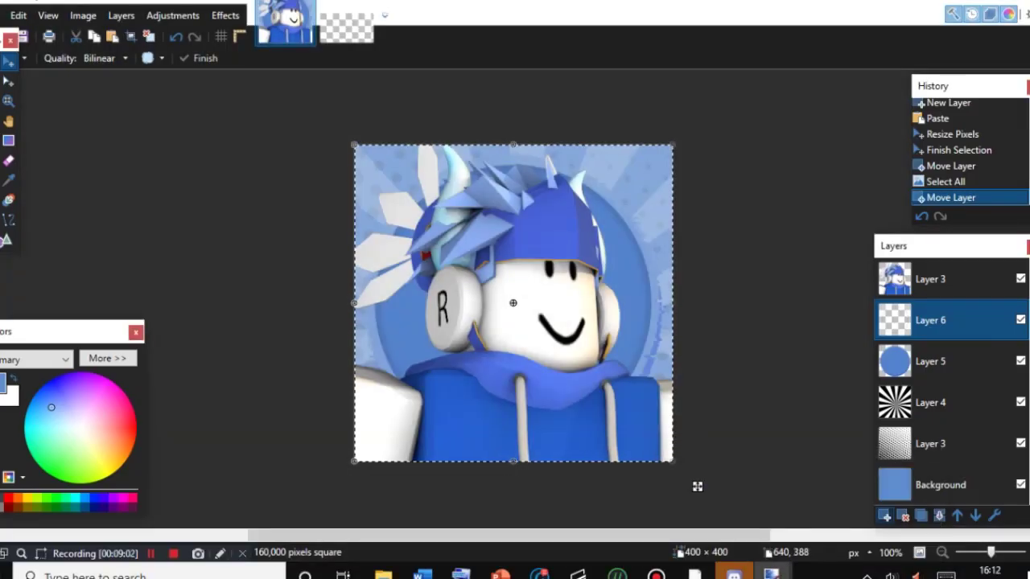
Paste the copied dot texture onto a new layer, rotate it to about -25° and enlarge it well beyond the canvas.
key(ctrl+shift+v)
click(572, 423)
drag(337, 290, 405, 156)
shift+drag(383, 250, 197, 168)
Lower the opacity of the new dot texture layer to about 88.
click(121, 15)
click(165, 302)
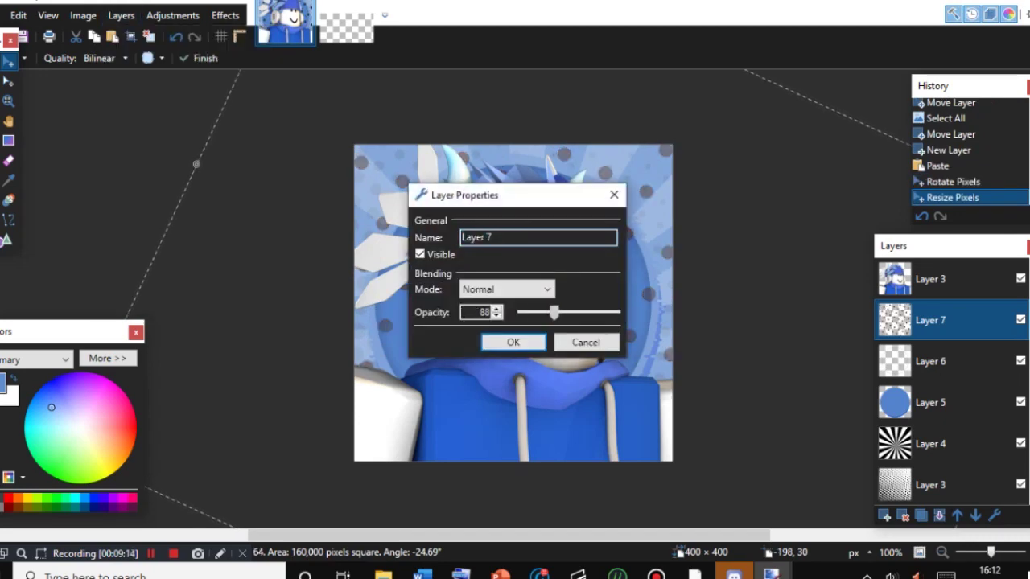
click(514, 343)
Move the dot texture layer down to directly above the background, and delete it.
drag(931, 321, 931, 404)
scroll(931, 404, down, 1)
drag(931, 362, 931, 444)
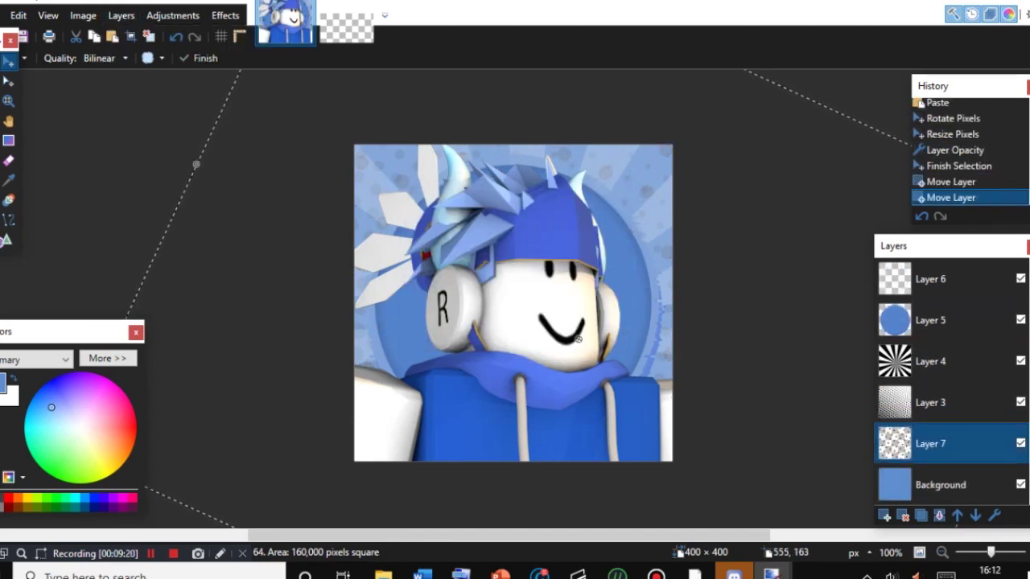
key(ctrl+shift+Delete)
Select the whole canvas and apply a blue Outline Object effect with width 2 to the avatar layer.
key(ctrl+a)
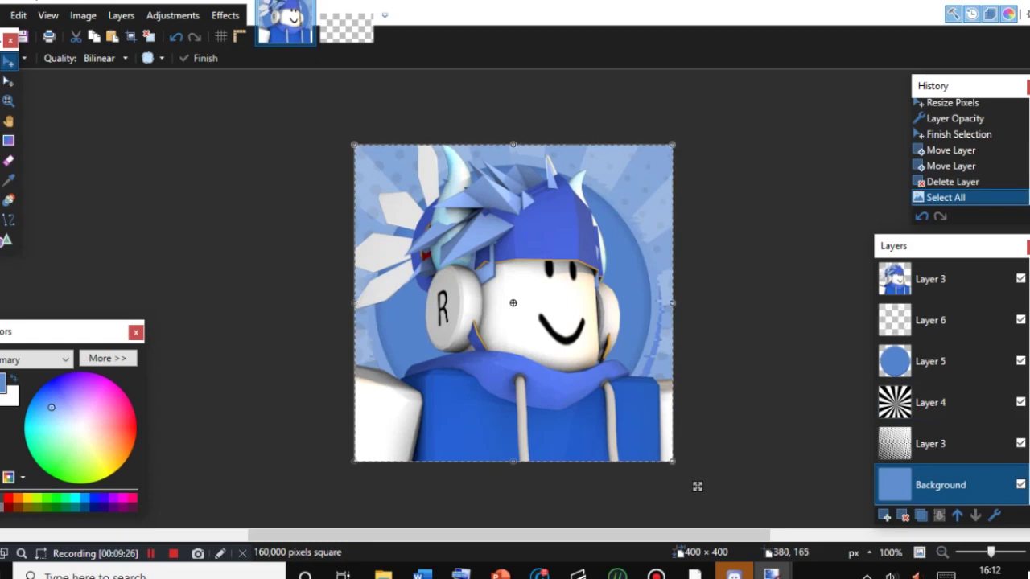
click(931, 279)
click(225, 15)
mouse_move(246, 117)
click(407, 308)
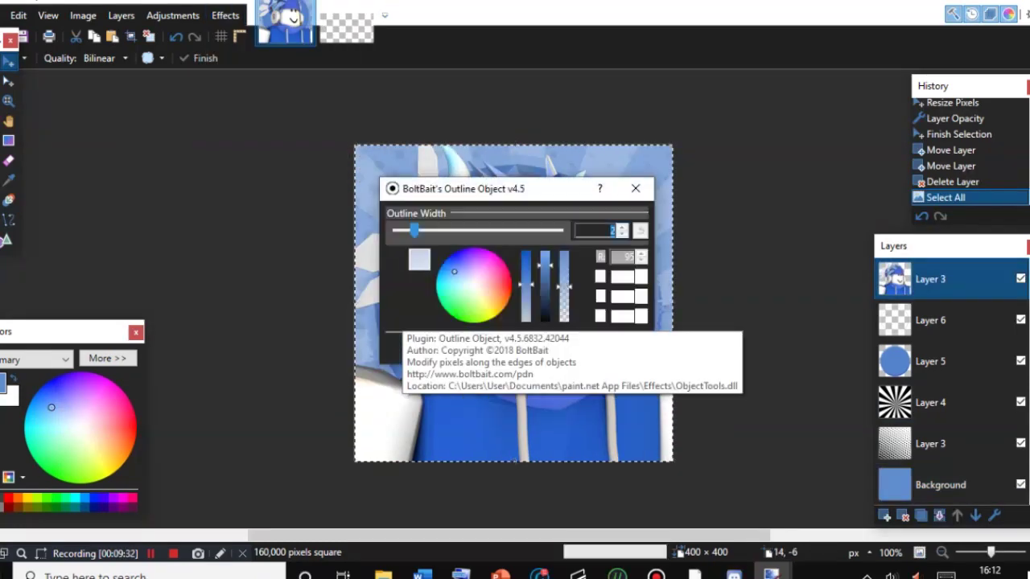
drag(494, 189, 154, 197)
click(201, 356)
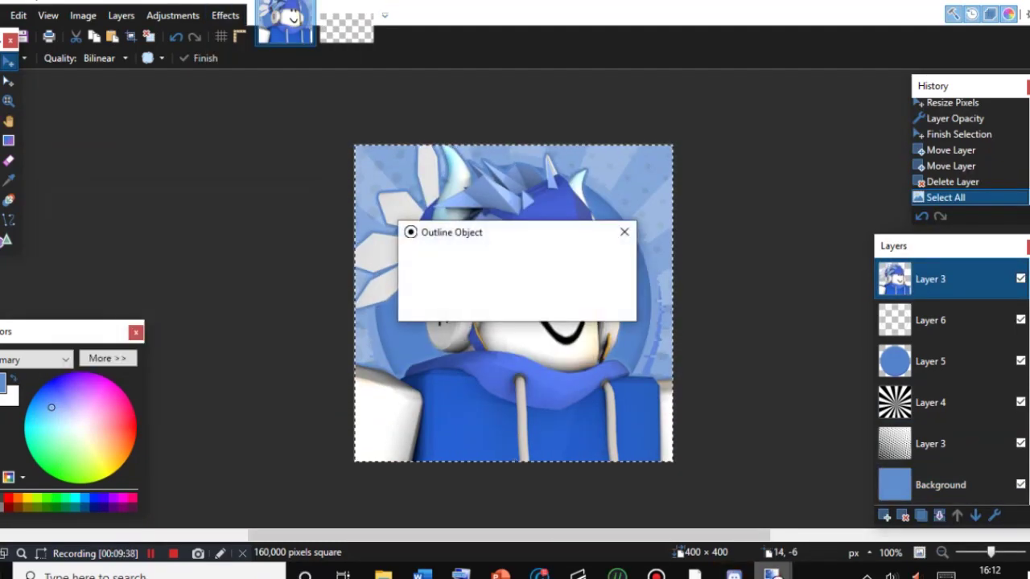
Add a black drop shadow to the avatar layer with widening radius 5, reduced shadow opacity and a slight negative horizontal offset.
click(225, 15)
mouse_move(278, 175)
click(413, 196)
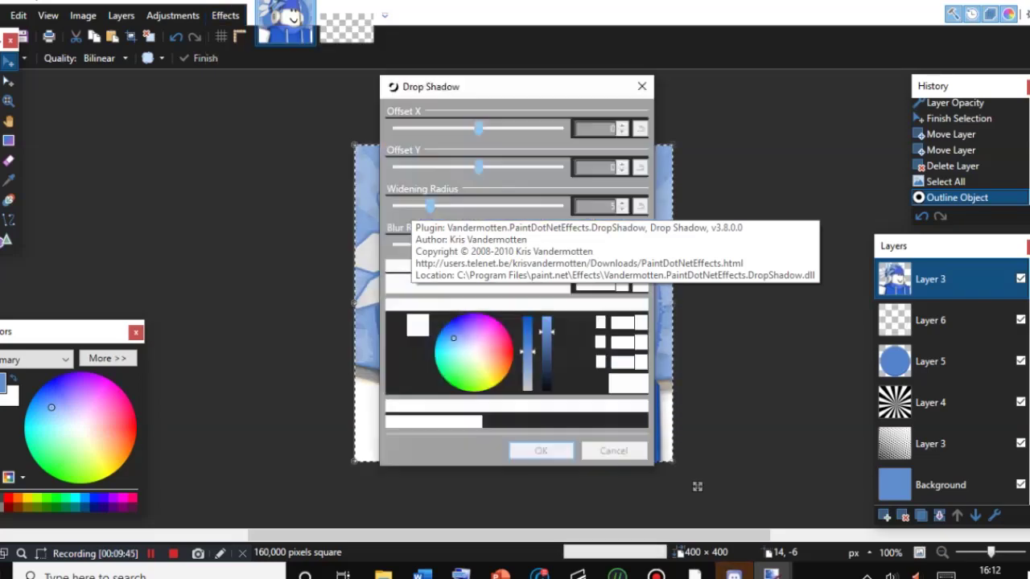
drag(515, 87, 824, 87)
drag(855, 331, 856, 393)
drag(869, 285, 829, 285)
mouse_move(787, 130)
mouse_down()
mouse_move(778, 129)
mouse_move(803, 129)
mouse_move(754, 130)
mouse_move(780, 130)
mouse_up()
click(850, 453)
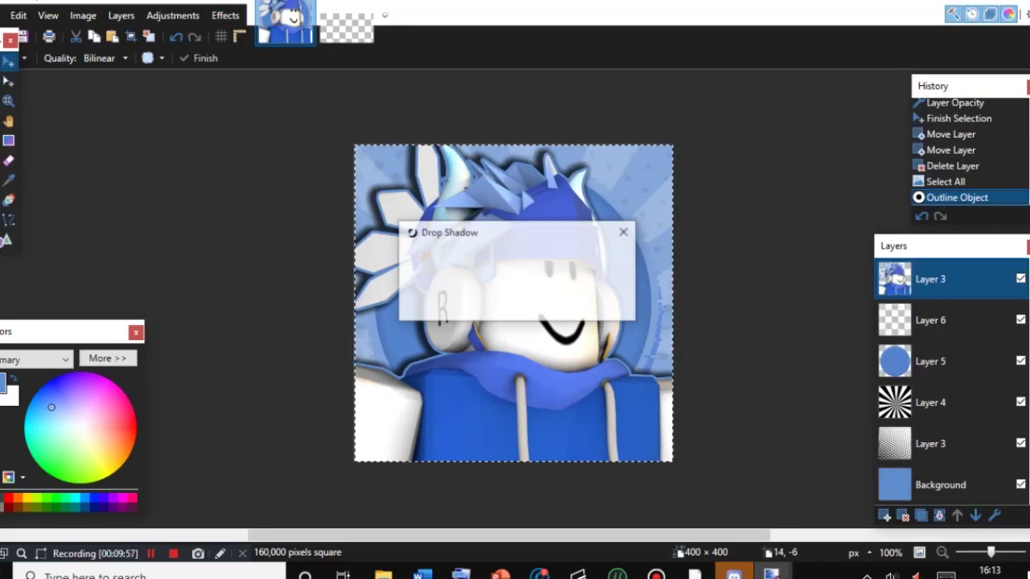
Raise the opacity of the halftone layer directly above the background so its dots stand out more.
click(931, 444)
click(121, 14)
click(161, 302)
click(513, 343)
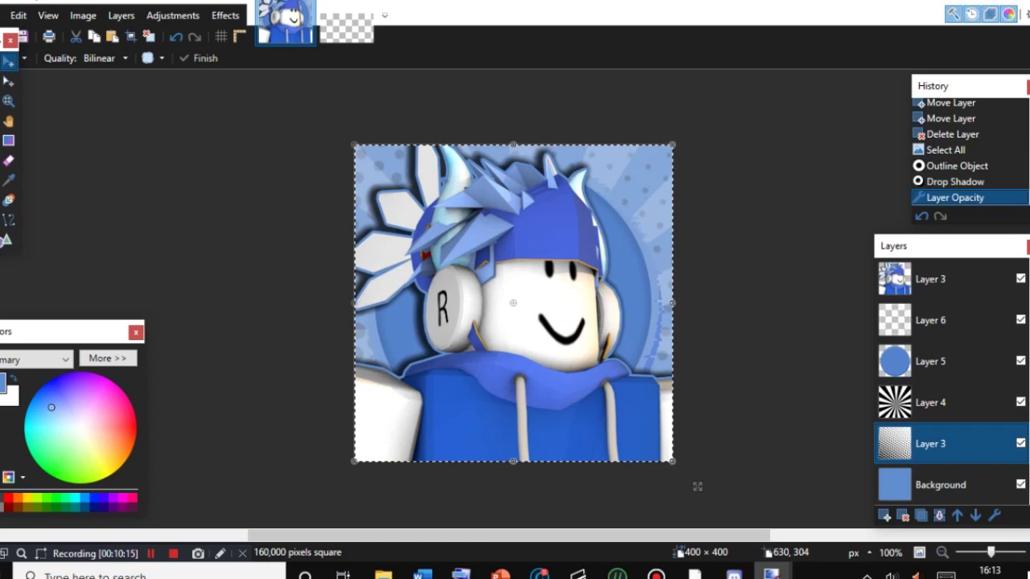
Try solid Paint Bucket fills on Layer 6 beside the avatar's head, and undo them.
mouse_move(931, 321)
mouse_down()
mouse_move(931, 279)
mouse_move(931, 320)
mouse_up()
click(121, 16)
click(0, 141)
click(622, 202)
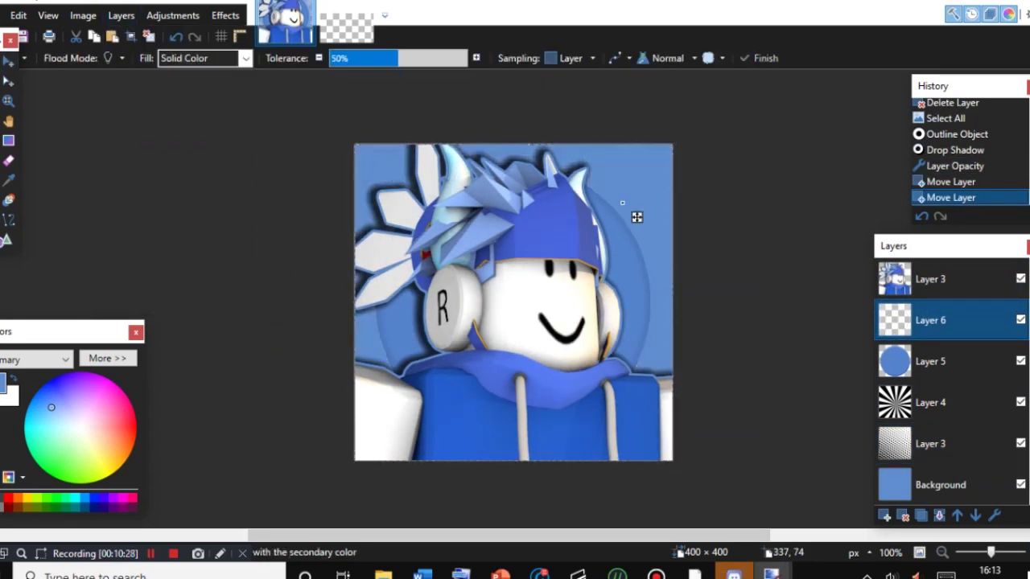
key(ctrl+z)
click(631, 185)
key(ctrl+z)
Lower the opacity of Layer 6, directly below the avatar layer.
click(120, 15)
click(165, 303)
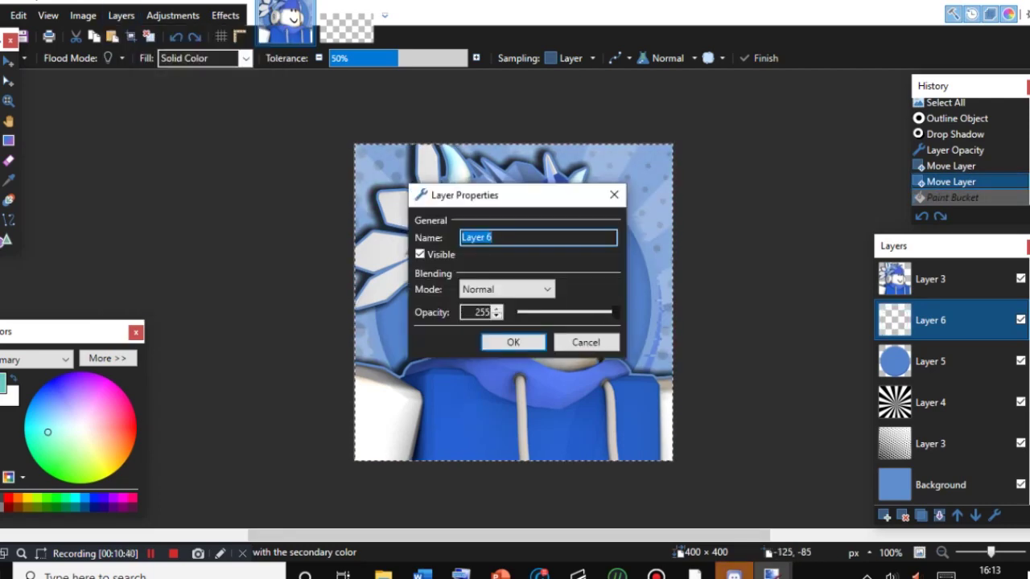
key(Return)
key(m)
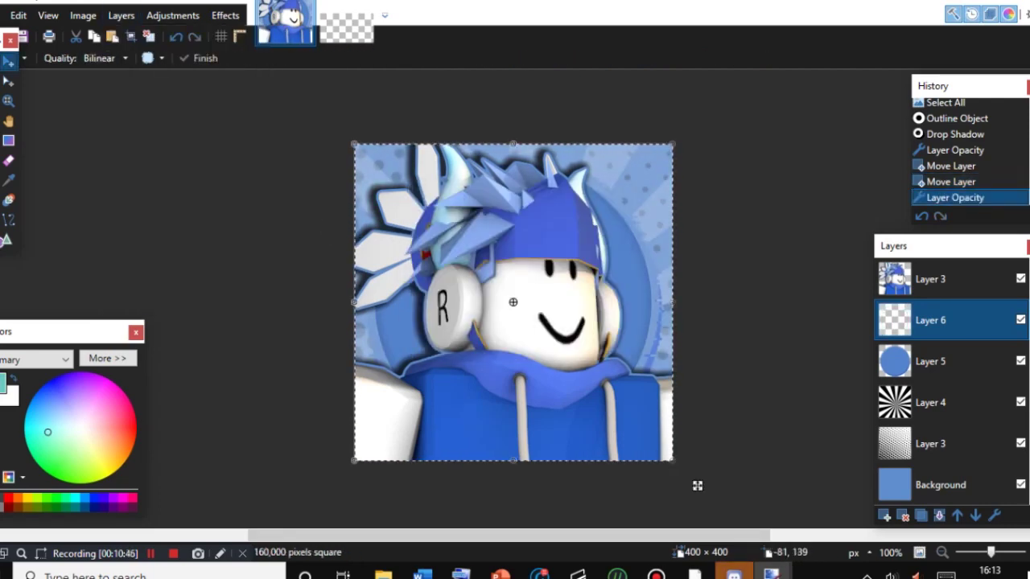
Add a new empty layer directly above the avatar layer for Paintbrush highlights.
key(b)
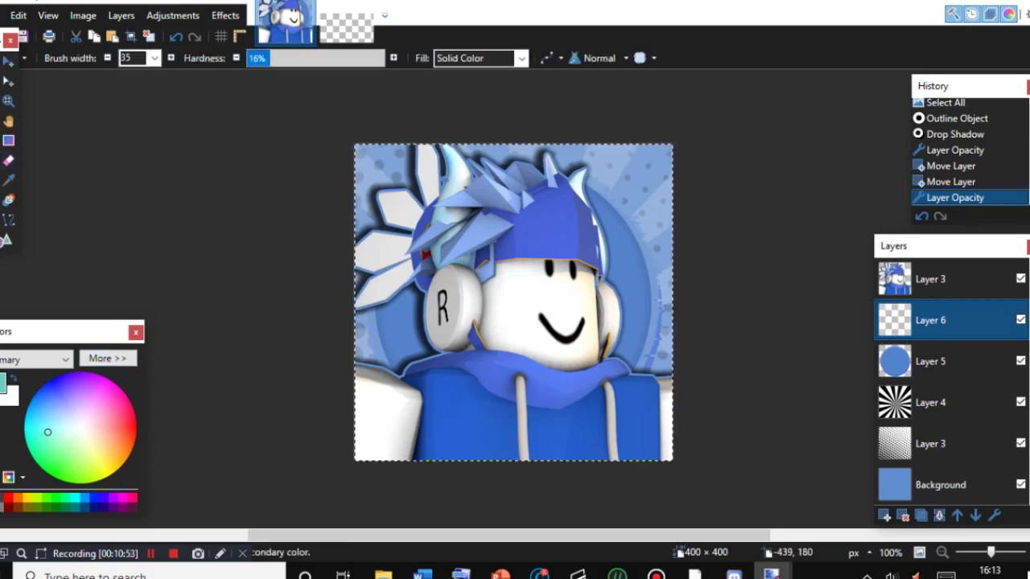
drag(527, 346, 555, 358)
key(ctrl+z)
click(931, 280)
click(885, 516)
Try soft white Paintbrush strokes over the avatar's wings, hair and face on the new layer, and undo them.
mouse_move(402, 250)
mouse_down()
mouse_move(445, 223)
mouse_move(417, 303)
mouse_up()
key(ctrl+z)
mouse_move(452, 242)
mouse_down()
mouse_move(473, 250)
mouse_move(463, 261)
mouse_up()
drag(497, 209, 671, 283)
key(z)
key(ctrl+z)
key(ctrl+z)
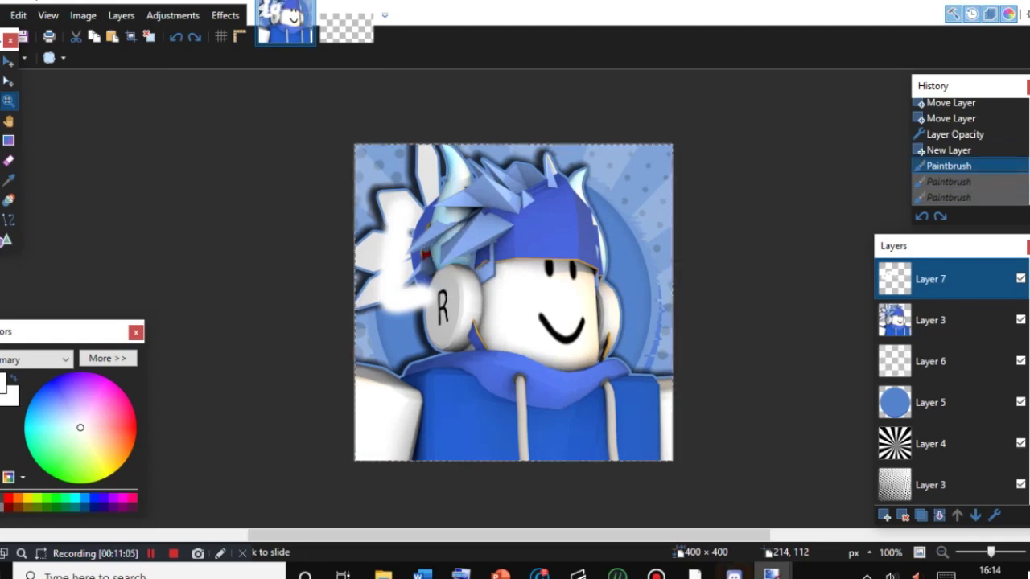
key(ctrl+z)
Paint soft white strokes over the avatar's face on the new layer with brush width 35 and 16% hardness.
key(b)
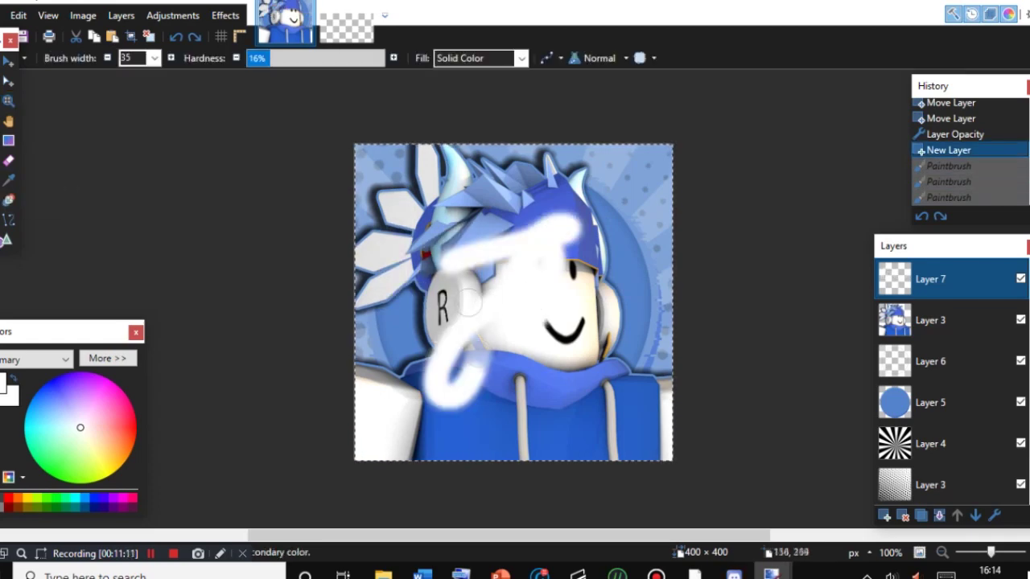
drag(576, 214, 521, 280)
key(ctrl+z)
drag(583, 338, 585, 329)
Set the white paint layer's blend mode to Additive and its opacity to 64.
click(120, 15)
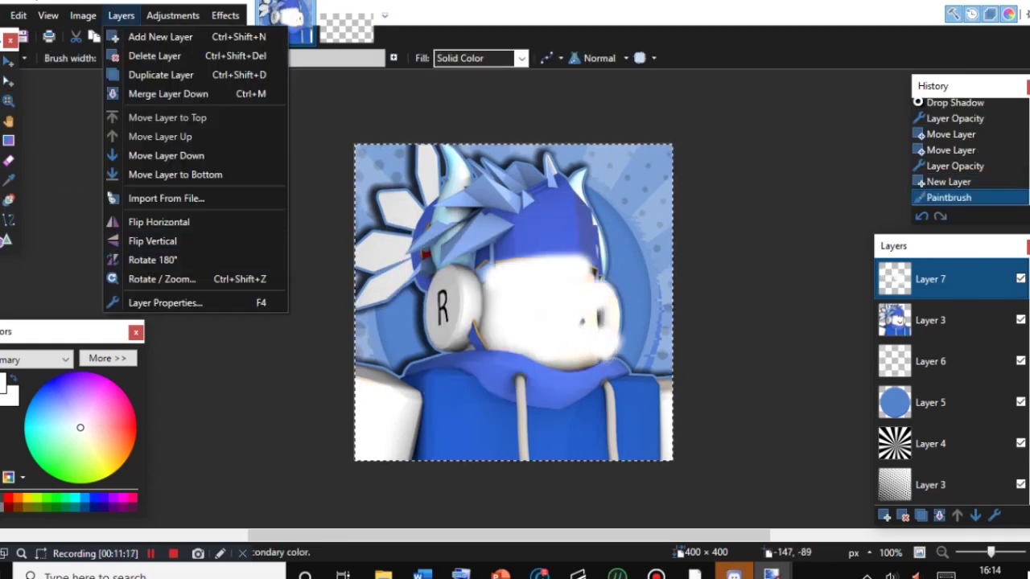
click(165, 303)
drag(507, 196, 244, 197)
click(244, 292)
click(217, 337)
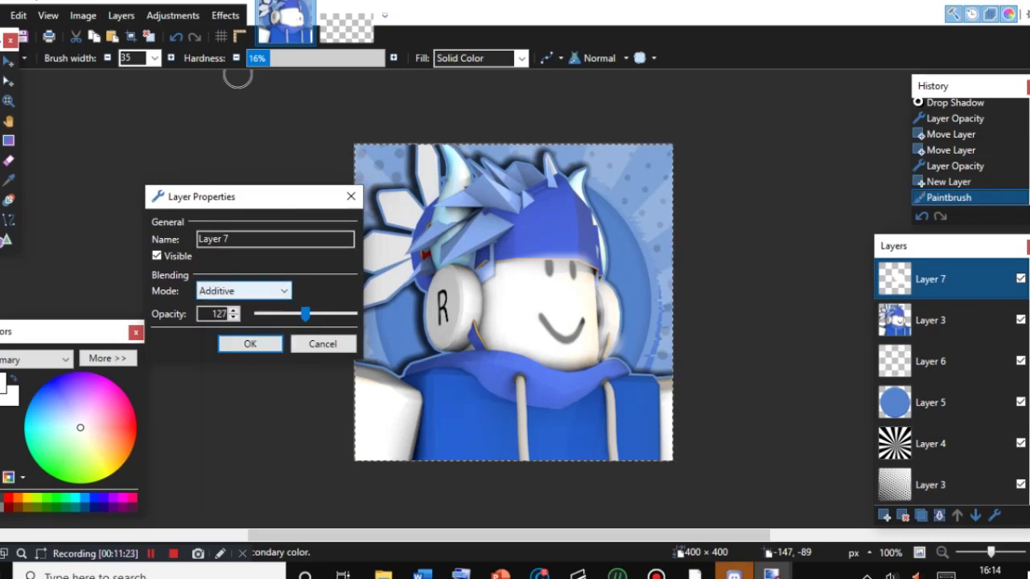
click(244, 291)
click(216, 409)
click(244, 291)
click(218, 337)
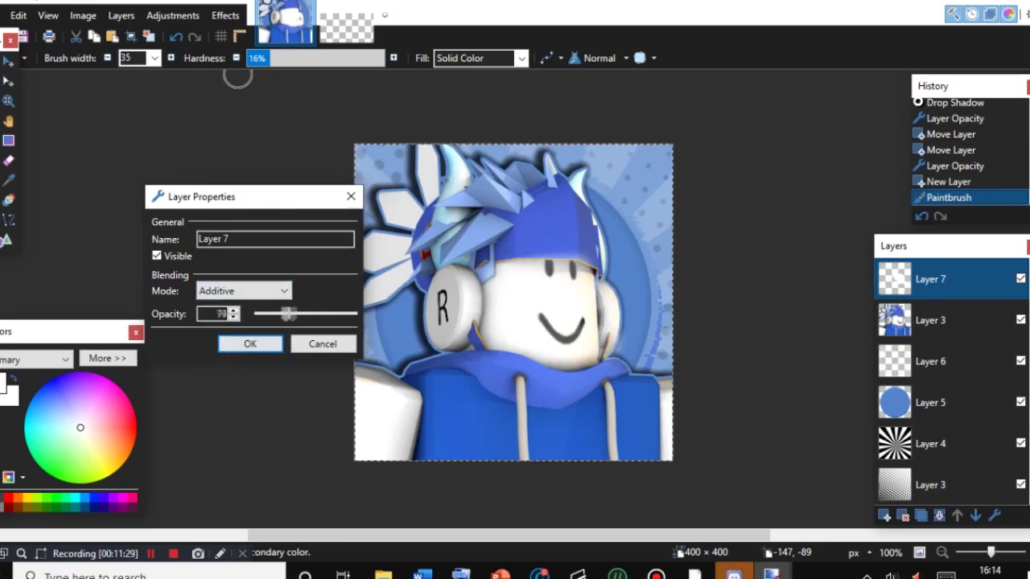
click(250, 344)
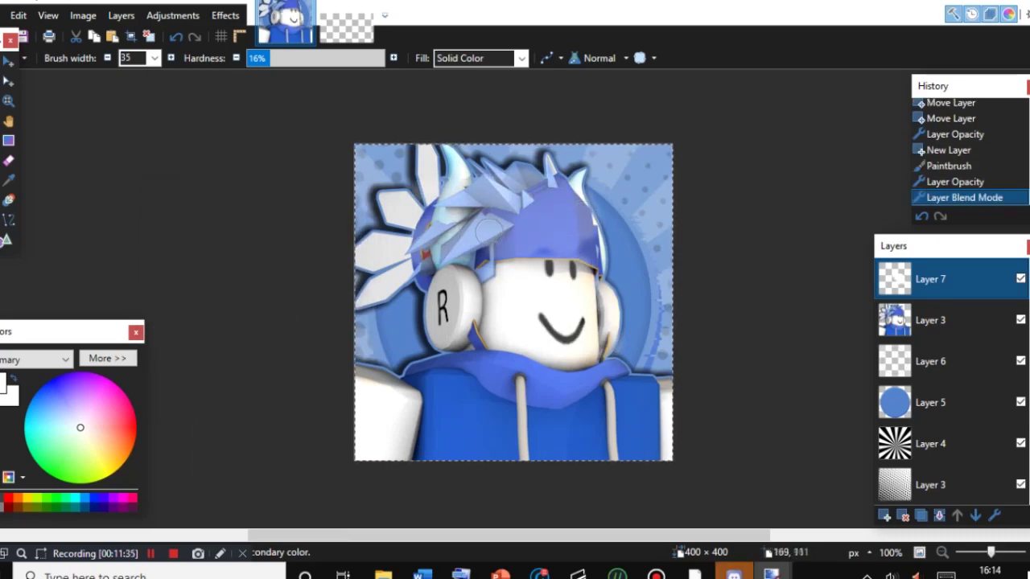
Try additional white strokes over the avatar's hair on the paint layer, and undo them.
drag(465, 197, 441, 219)
key(ctrl+a)
click(122, 16)
click(165, 303)
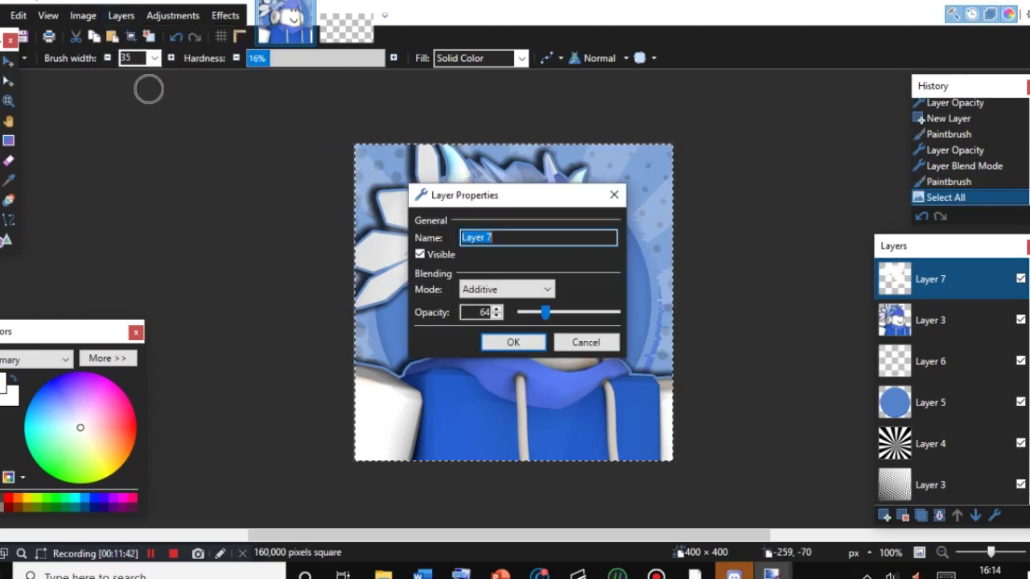
key(ctrl+z)
key(ctrl+z)
Toggle Layer 6's visibility to check its effect, and delete the halftone layer directly above the background.
scroll(952, 370, down, 1)
scroll(953, 370, up, 1)
scroll(952, 369, down, 2)
scroll(953, 369, up, 2)
click(1021, 362)
click(1021, 362)
click(934, 485)
click(903, 516)
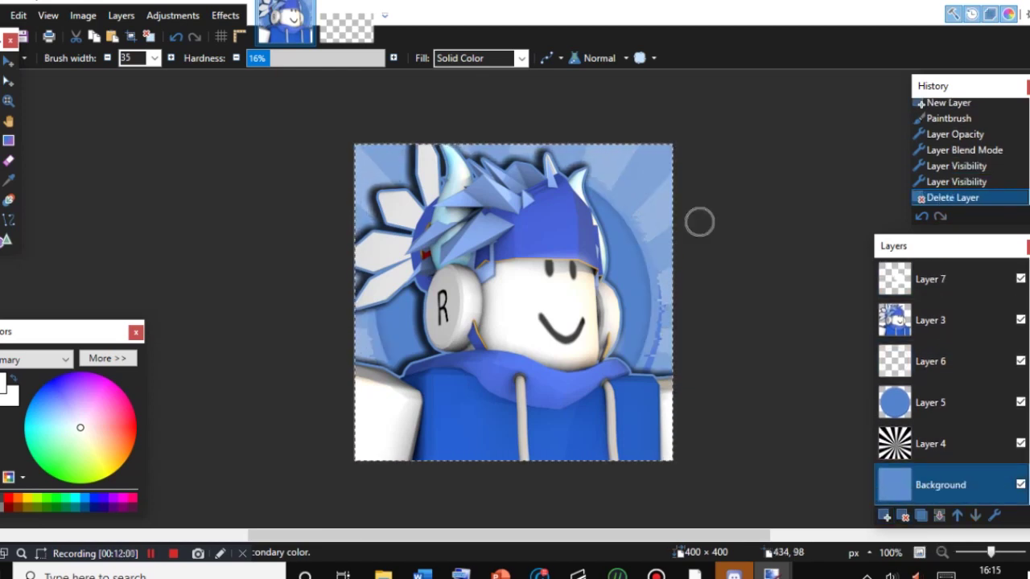
Switch to Chrome to check the "polka dot background png" results, and return to the profile picture in paint.net.
mouse_move(694, 573)
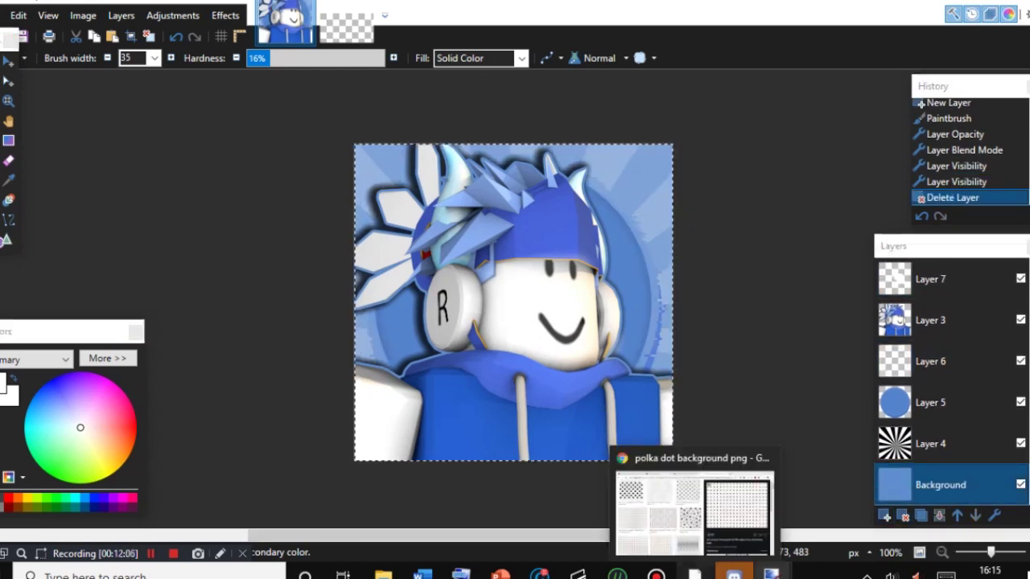
click(689, 501)
mouse_move(771, 574)
click(690, 505)
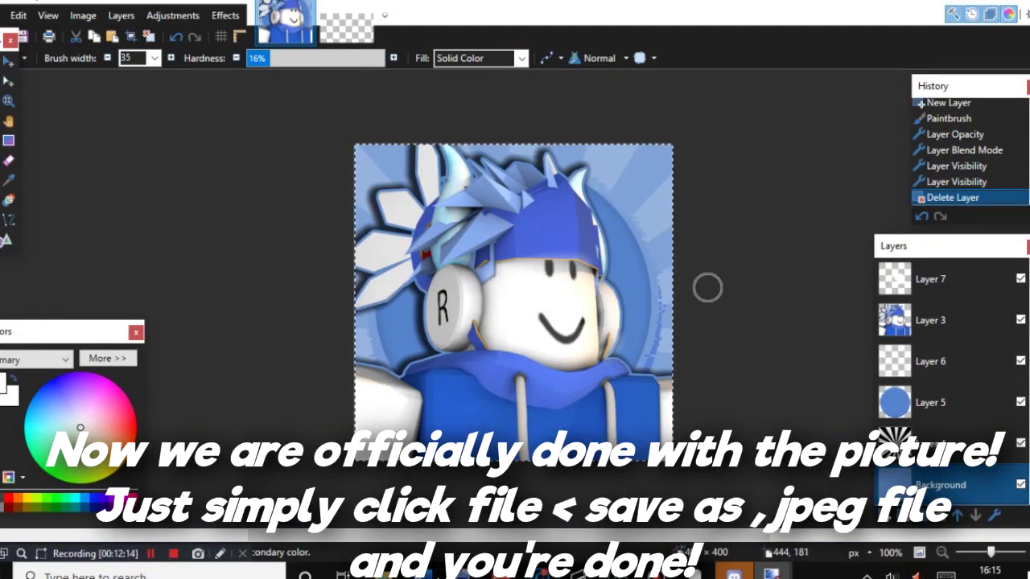
Save the picture as a JPEG named "yt tutorial pfp" in the "s0da's gfx's" folder, flattening its layers.
key(ctrl+s)
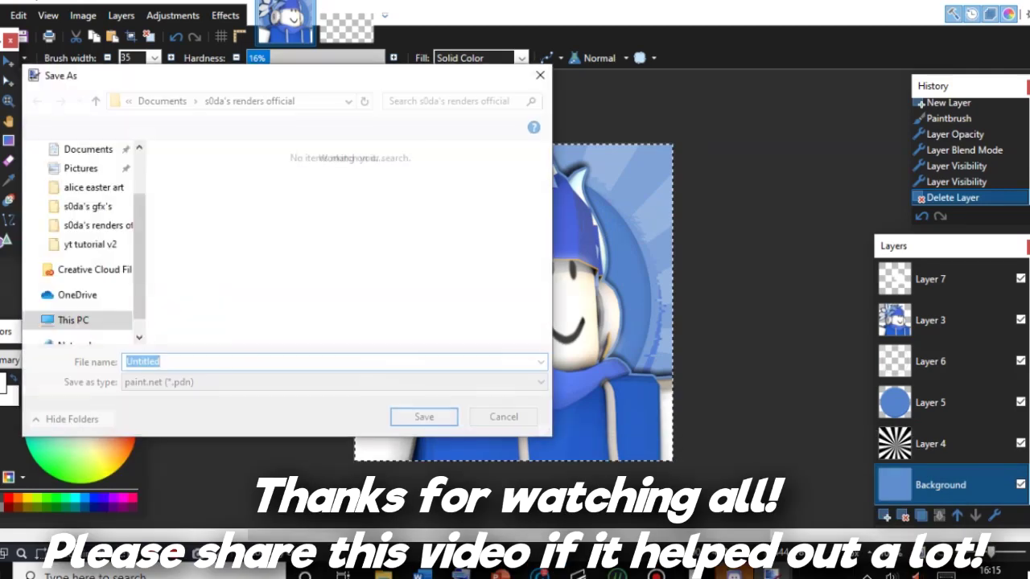
click(335, 383)
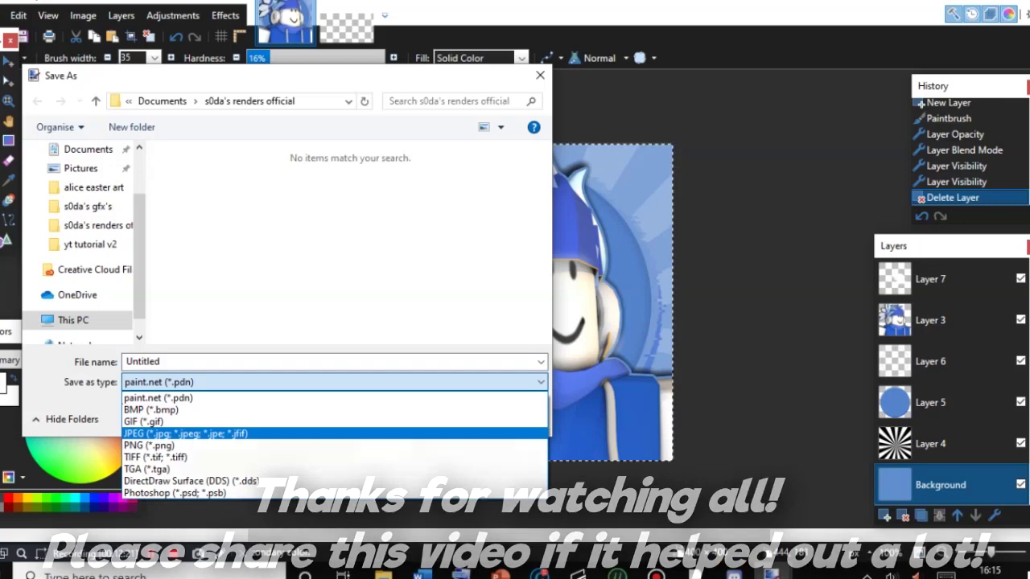
key(Return)
click(88, 207)
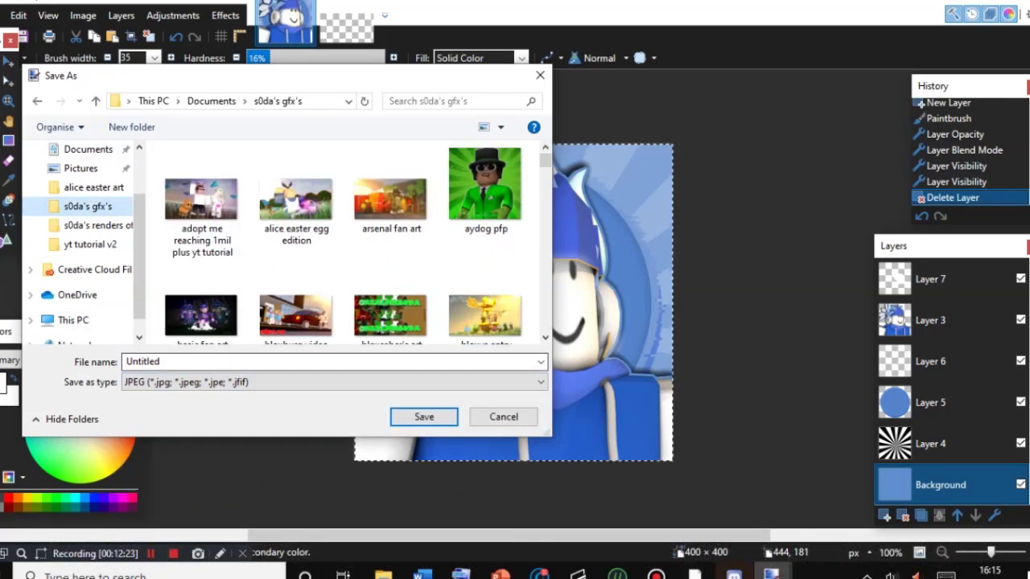
click(193, 362)
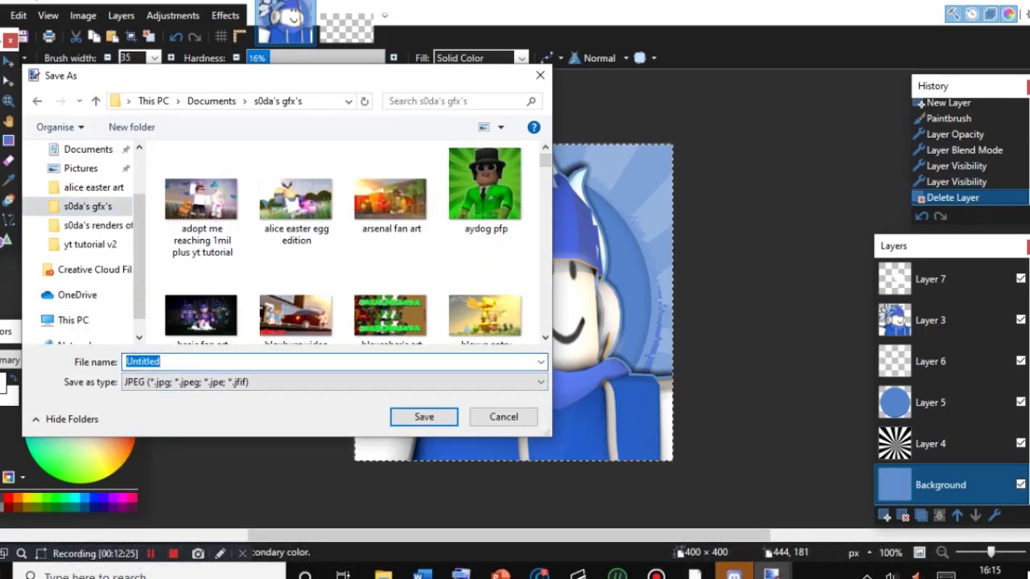
text(yt tu)
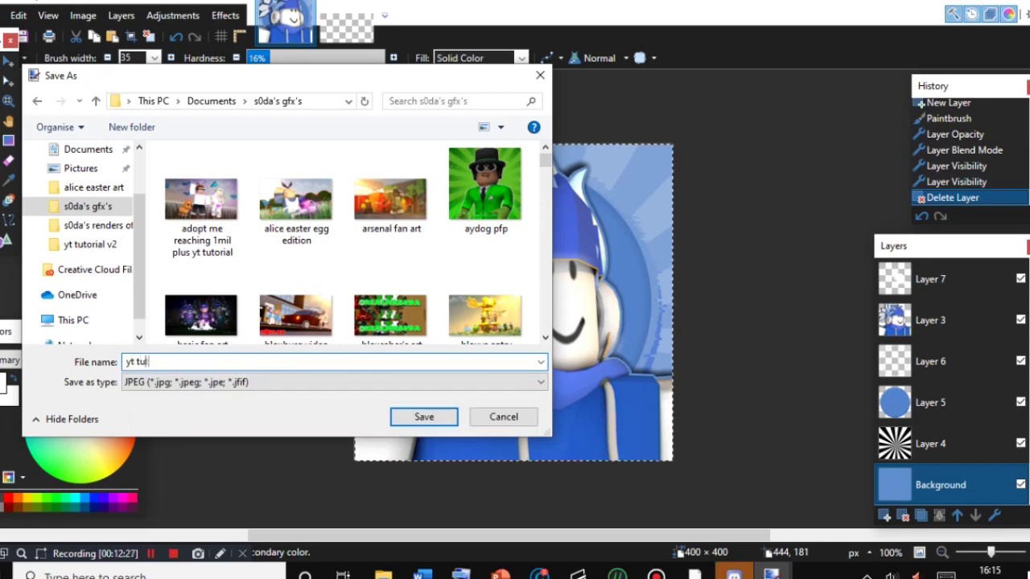
text(torial pfp)
key(Return)
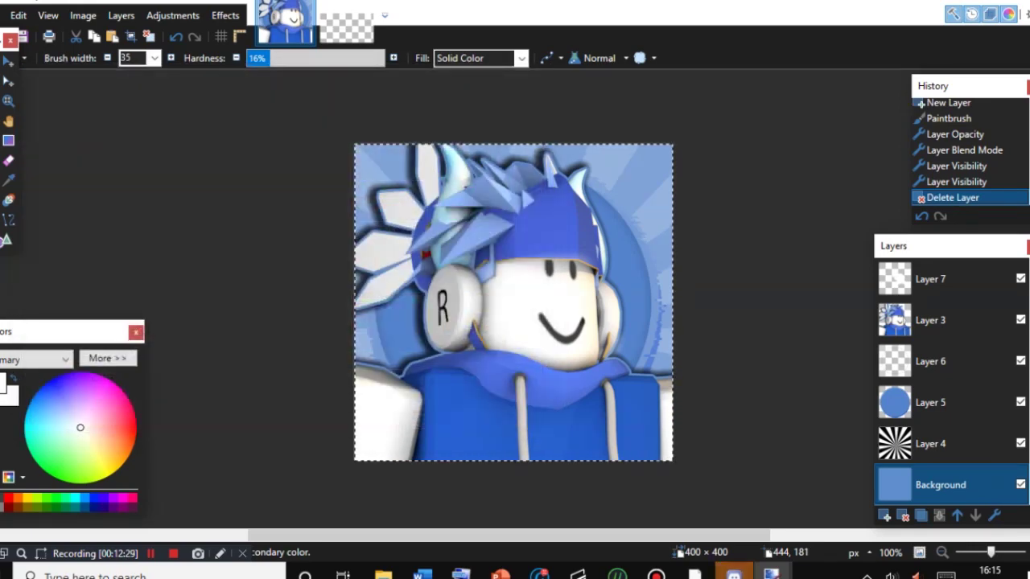
key(Return)
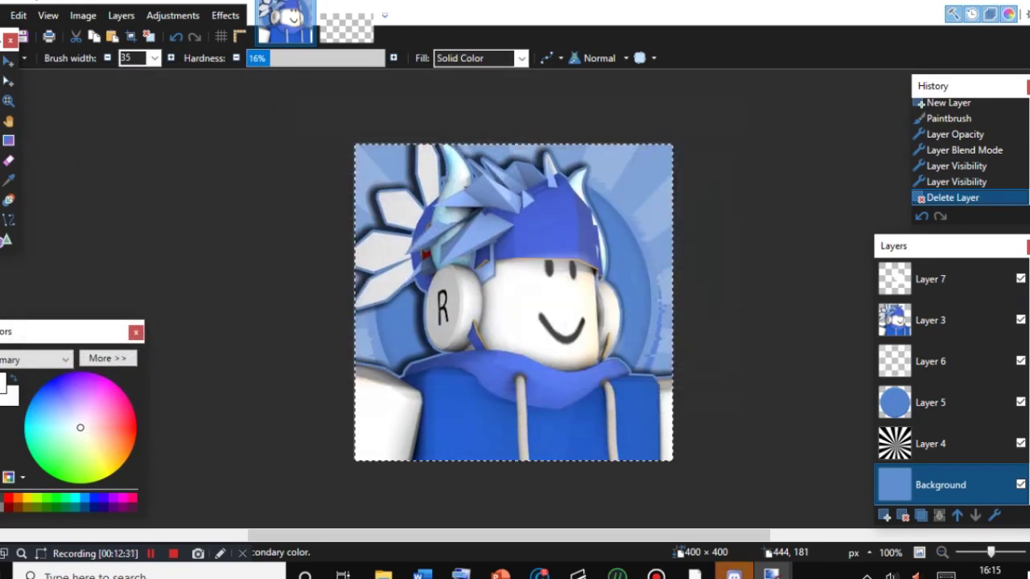
key(Return)
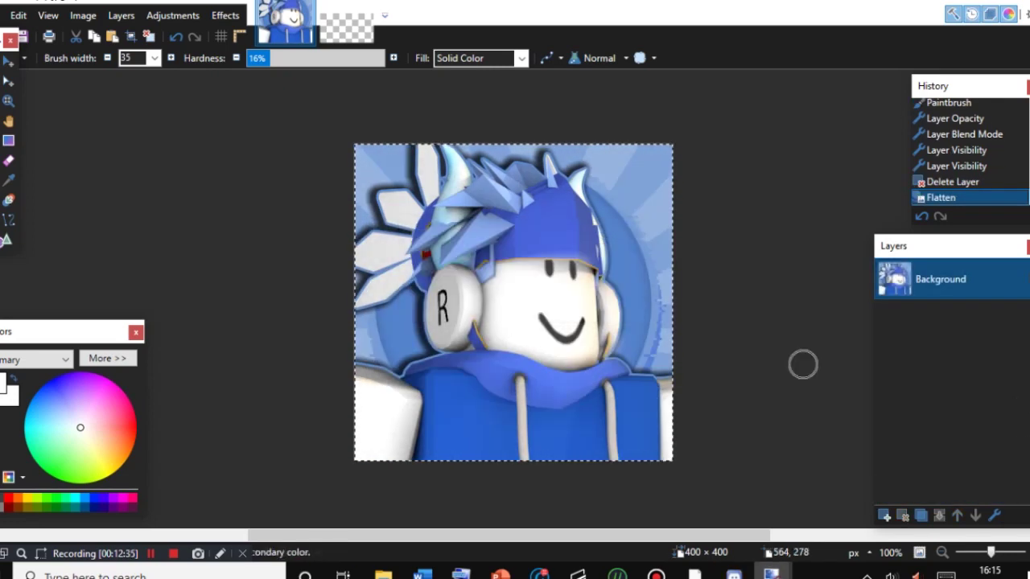
key(ctrl+plus)
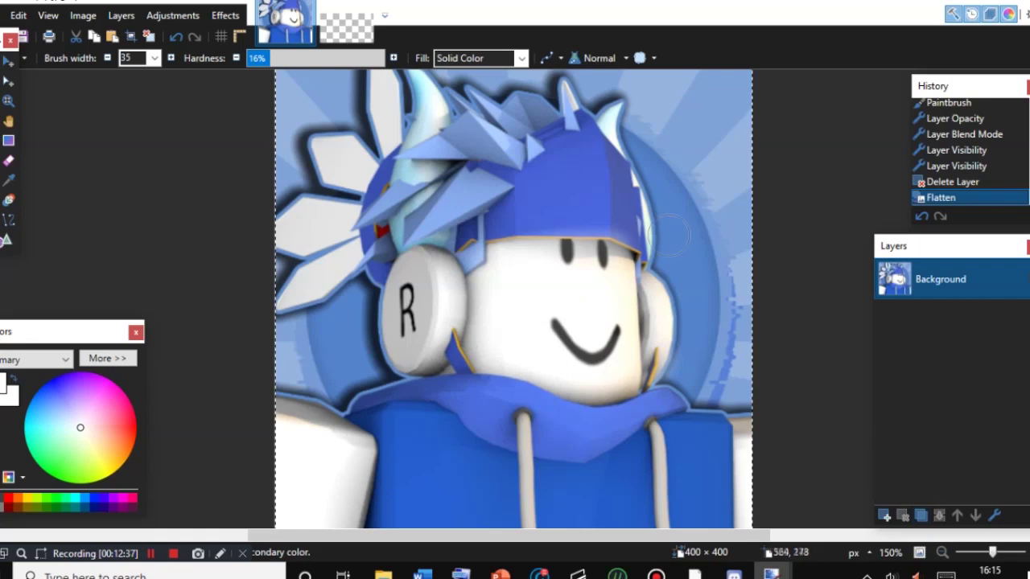